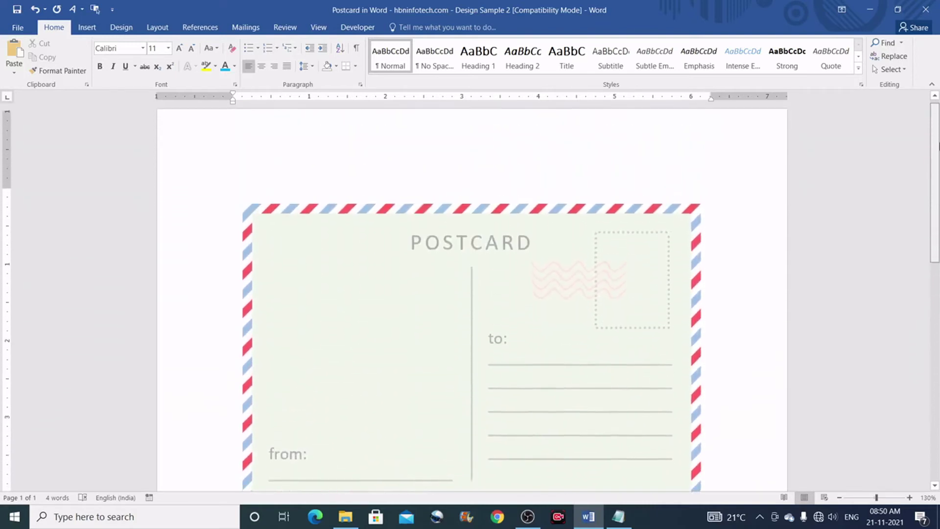
# Examine the finished sample postcard's striped border, title, stamp box, postmark waves, and to/from lines up close
pyautogui.click(910, 498)
pyautogui.click(910, 498)
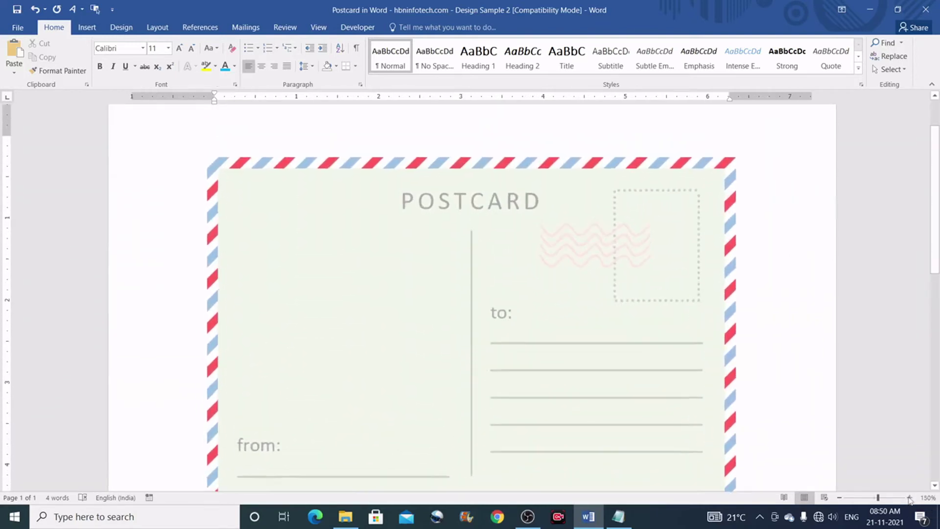
pyautogui.click(910, 497)
pyautogui.scroll(-2, 812, 327)
pyautogui.doubleClick(56, 26)
pyautogui.scroll(2, 808, 342)
pyautogui.click(909, 498)
pyautogui.click(910, 498)
pyautogui.scroll(-2, 895, 418)
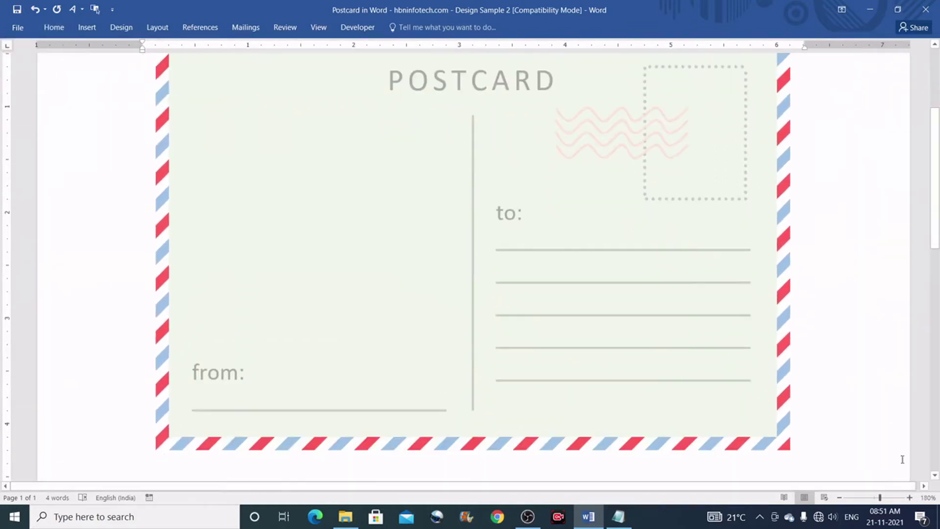
pyautogui.keyDown('ctrl'); pyautogui.scroll(2, 889, 336); pyautogui.keyUp('ctrl')
pyautogui.scroll(5, 910, 247)
pyautogui.scroll(-10, 911, 247)
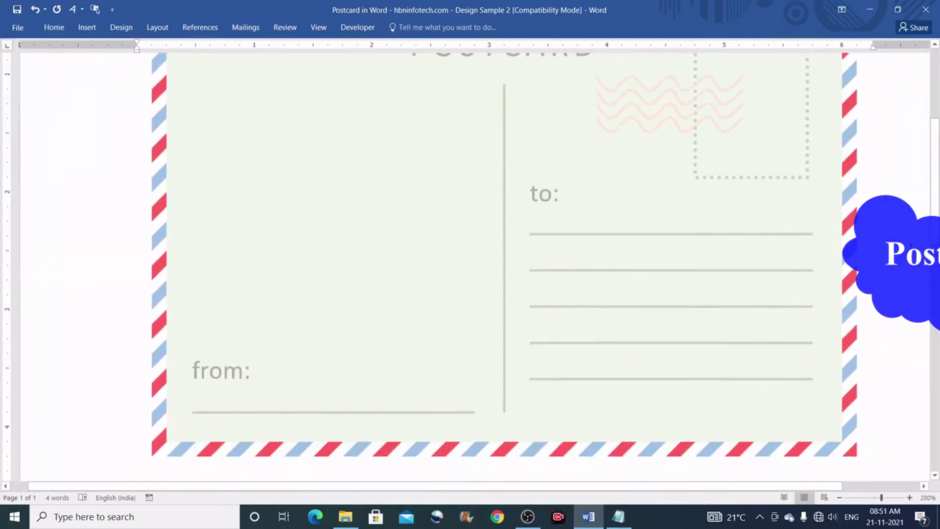
pyautogui.scroll(5, 910, 248)
pyautogui.scroll(3, 911, 247)
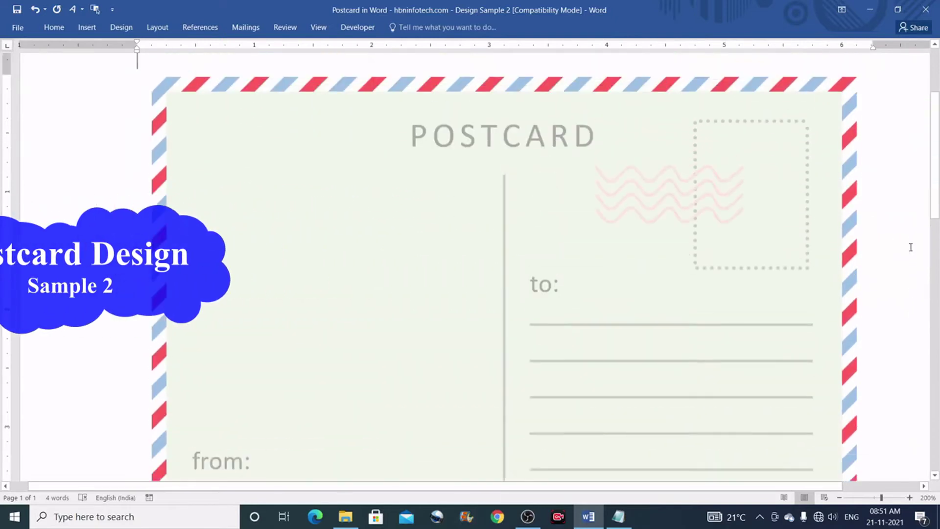
pyautogui.keyDown('ctrl'); pyautogui.scroll(-3, 871, 416); pyautogui.keyUp('ctrl')
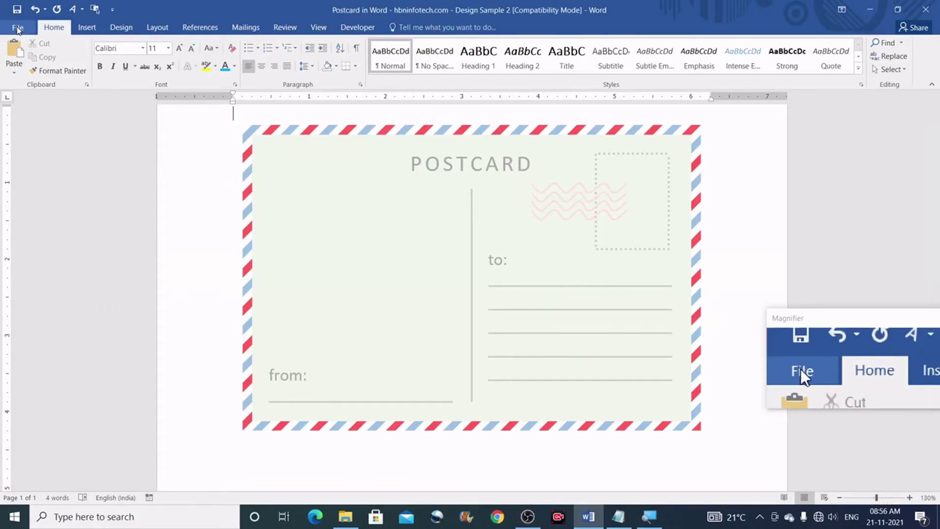
# Create a new blank document
pyautogui.click(17, 29)
pyautogui.click(26, 77)
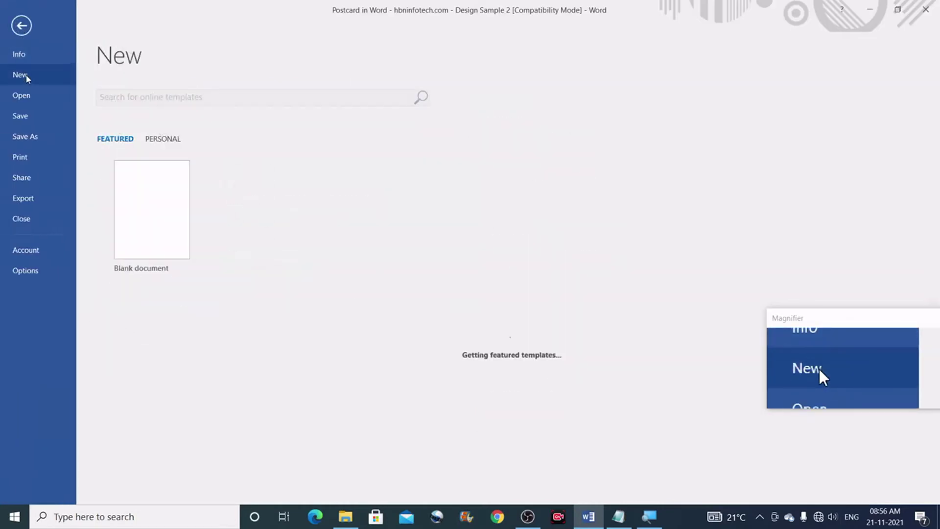
pyautogui.click(149, 198)
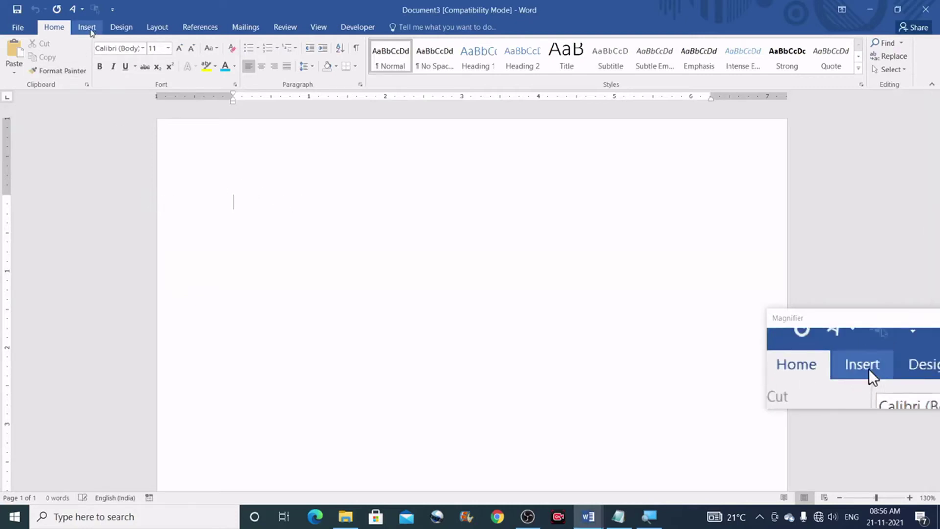
# Draw a rectangle about 5.5 inches wide and 2.7 inches high in the upper part of the page
pyautogui.click(92, 30)
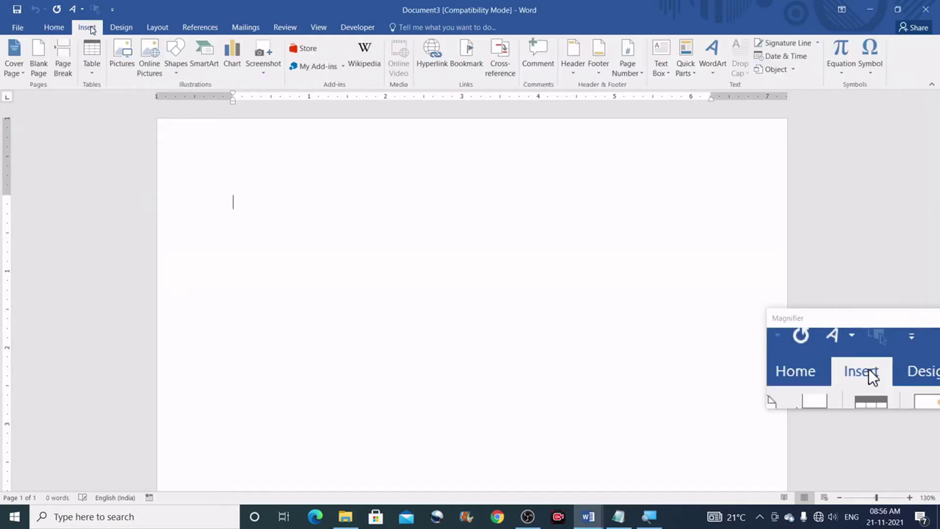
pyautogui.click(181, 76)
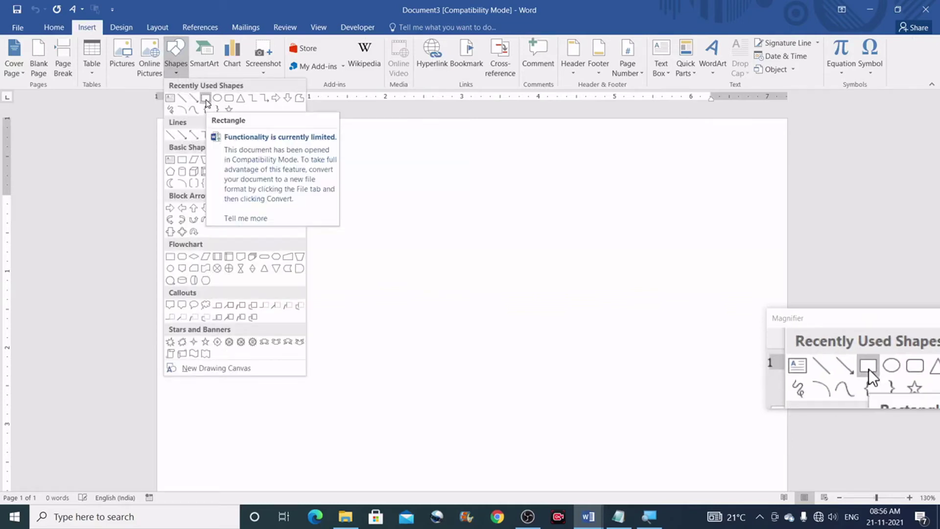
pyautogui.click(206, 99)
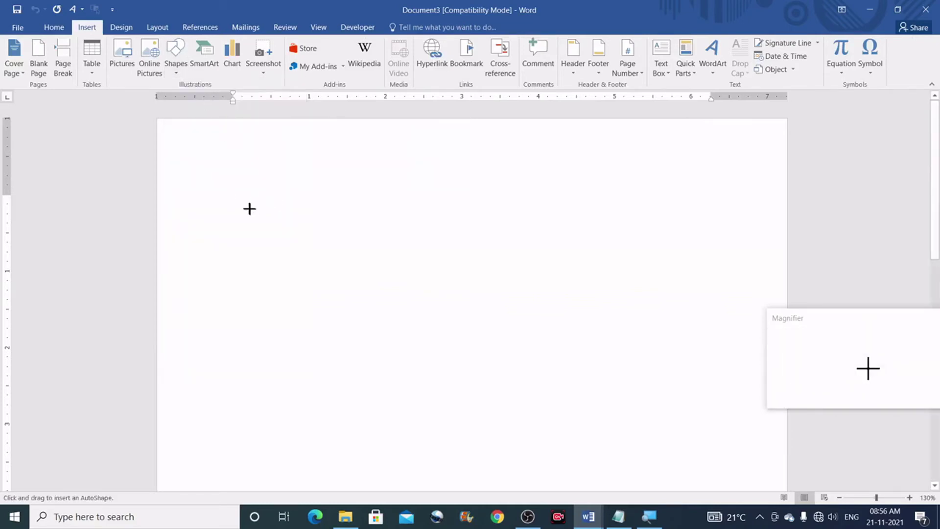
pyautogui.moveTo(248, 204)
pyautogui.mouseDown()
pyautogui.moveTo(512, 382)
pyautogui.moveTo(669, 407)
pyautogui.mouseUp()
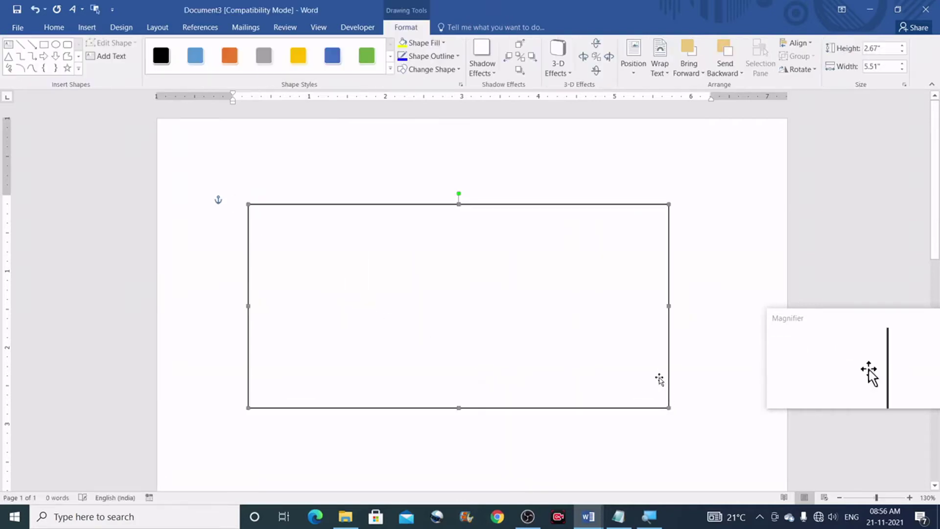
# Set the rectangle's width to 6 inches and its height to 4 inches
pyautogui.click(889, 65)
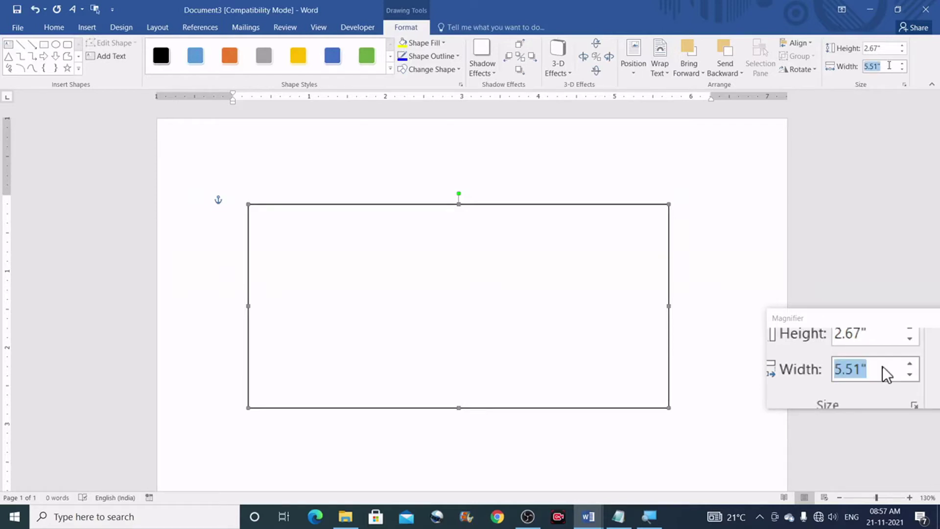
pyautogui.write('6')
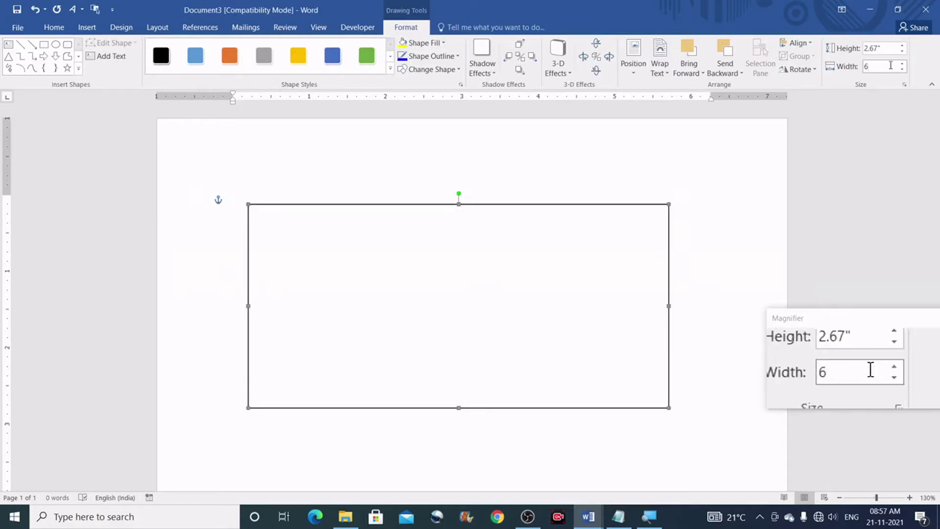
pyautogui.click(886, 48)
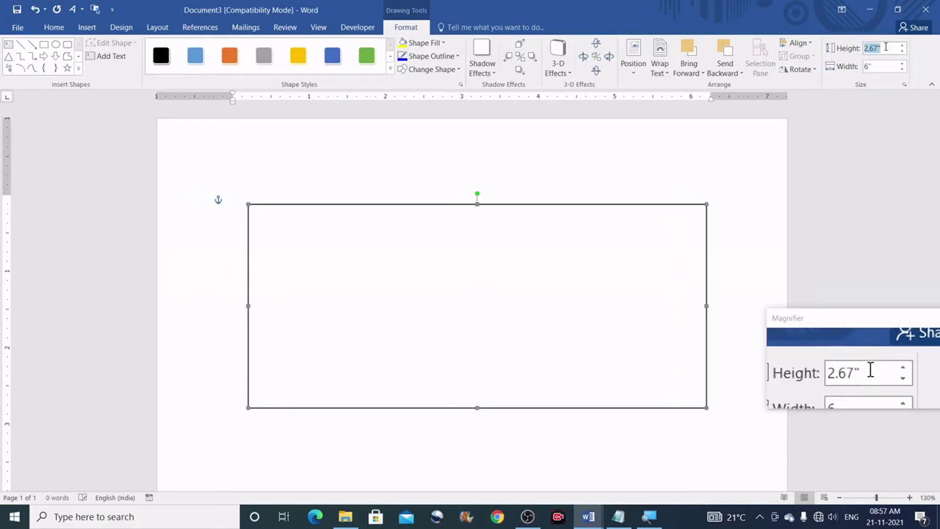
pyautogui.write('4')
pyautogui.press('Return')
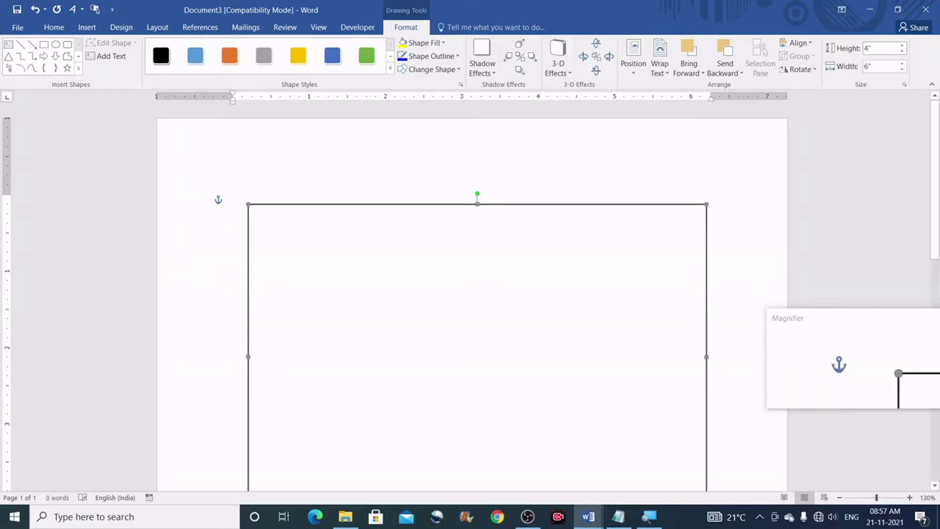
# Nudge the rectangle slightly up and left, closer to the page's upper-left margin corner
pyautogui.scroll(-1, 618, 226)
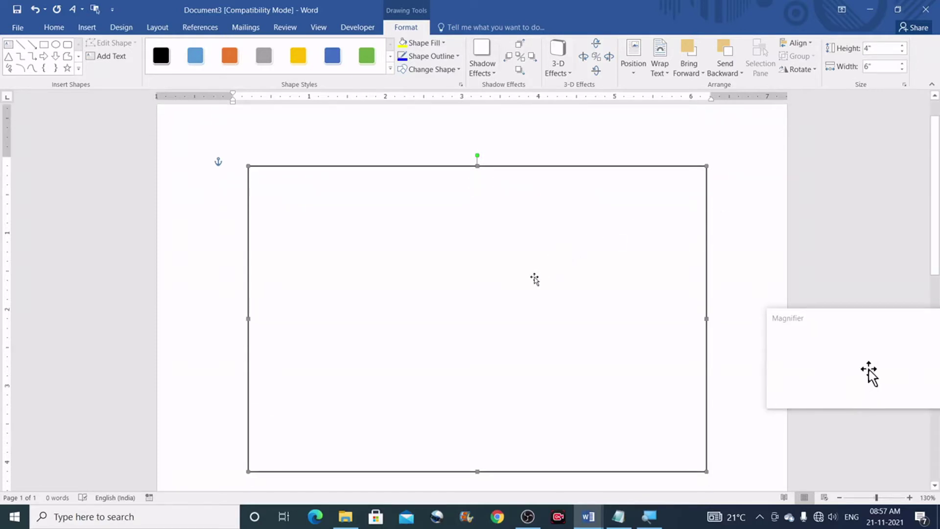
pyautogui.moveTo(529, 273); pyautogui.dragTo(523, 268)
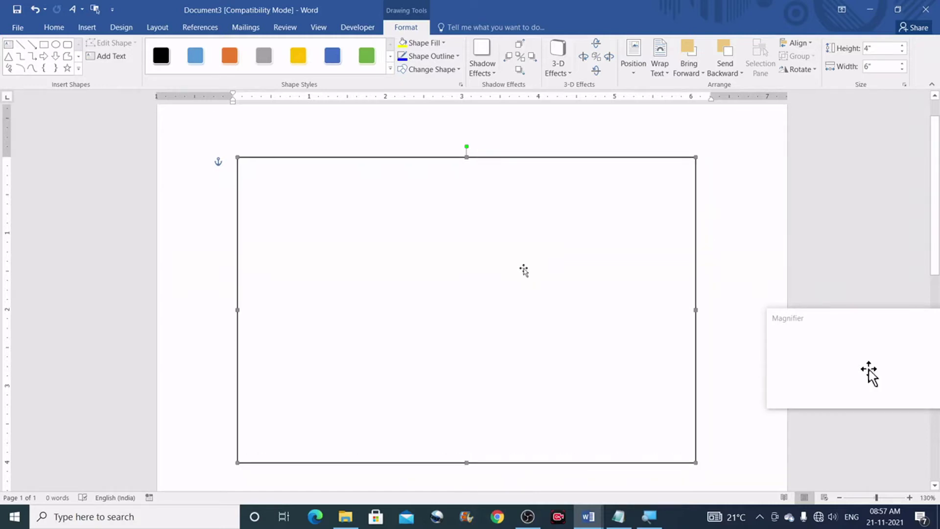
pyautogui.scroll(-1, 531, 256)
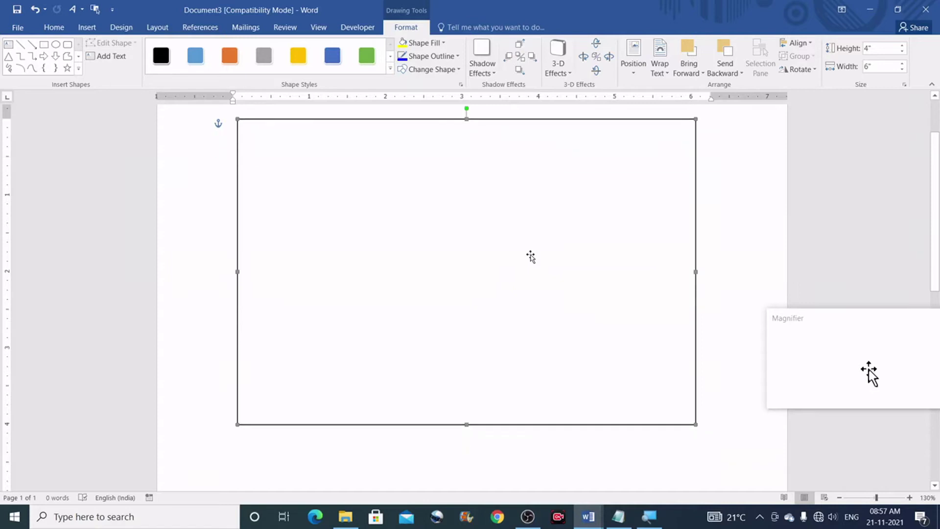
pyautogui.scroll(1, 542, 259)
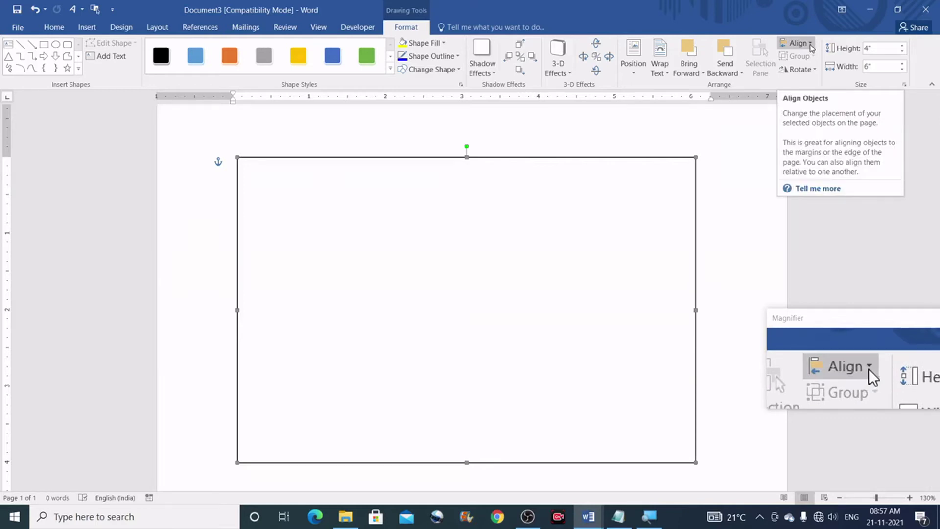
# Show the drawing gridlines and move the rectangle so its upper-left corner sits on the grid's upper-left corner
pyautogui.click(810, 47)
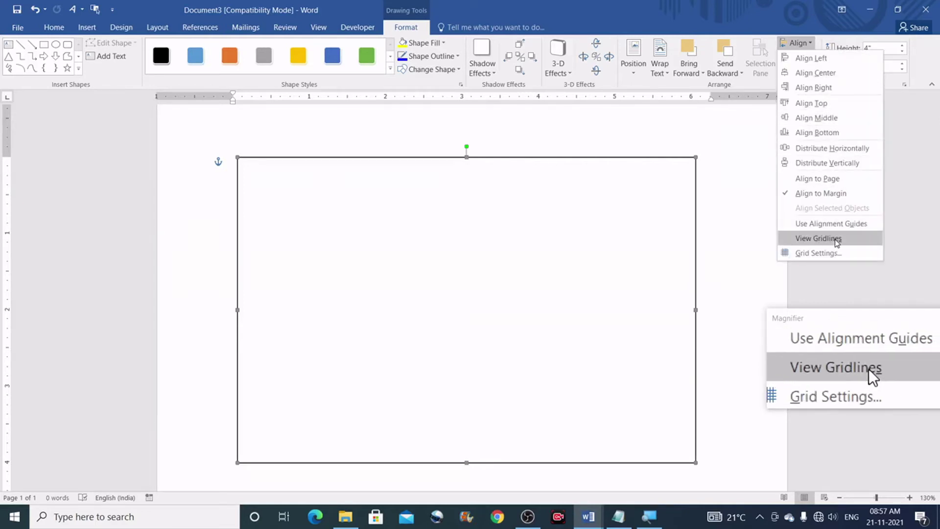
pyautogui.click(834, 240)
pyautogui.scroll(-3, 469, 197)
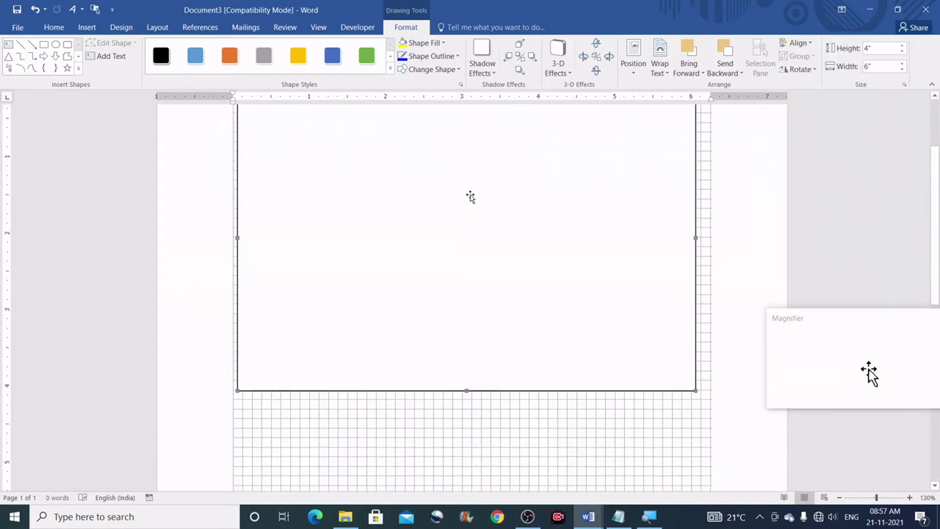
pyautogui.moveTo(417, 217); pyautogui.dragTo(430, 241)
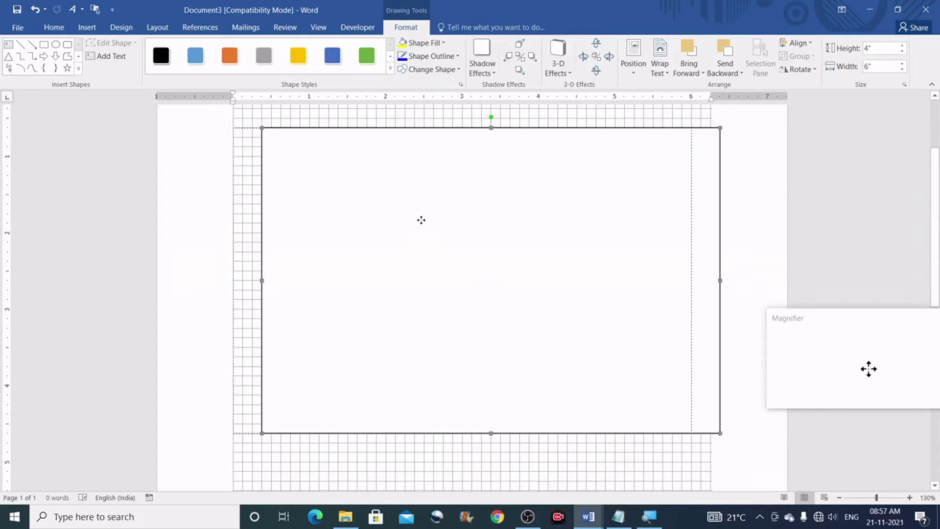
pyautogui.scroll(3, 420, 218)
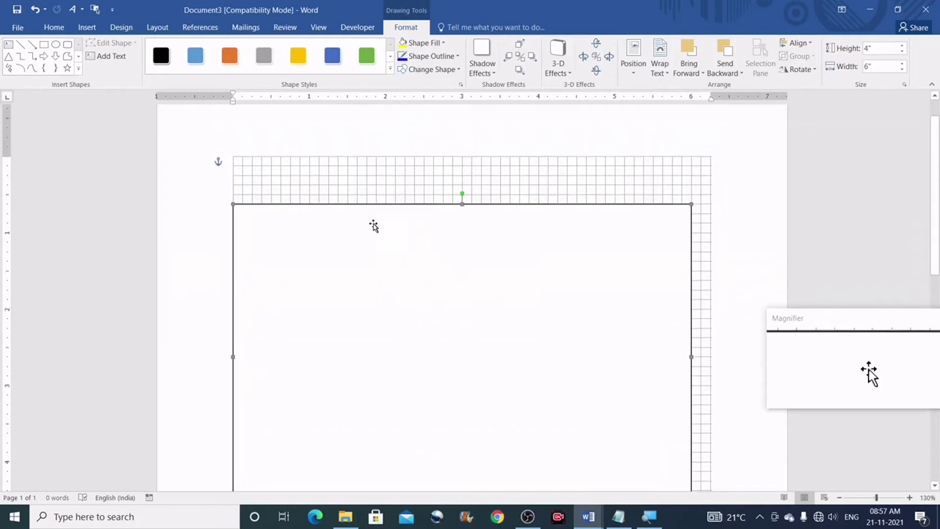
pyautogui.moveTo(372, 229); pyautogui.dragTo(369, 179)
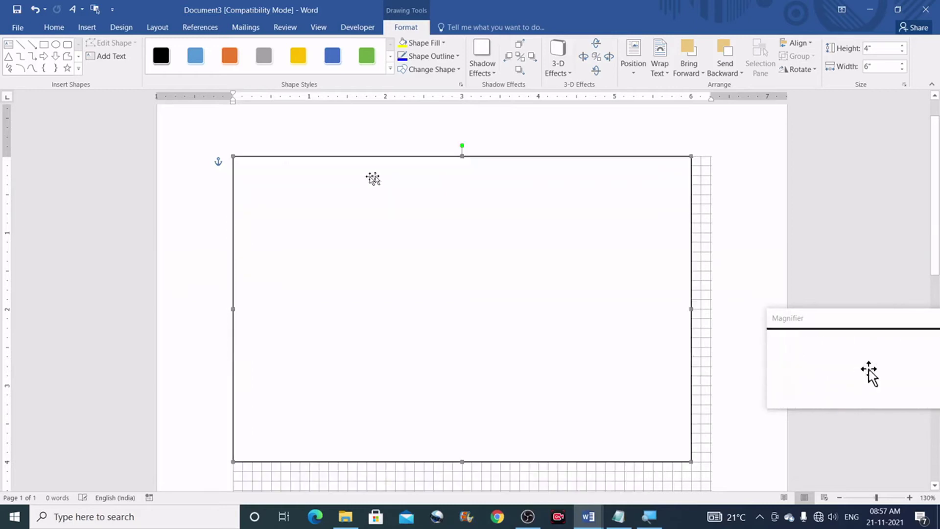
# Set the rectangle to No Fill and deselect it
pyautogui.click(444, 44)
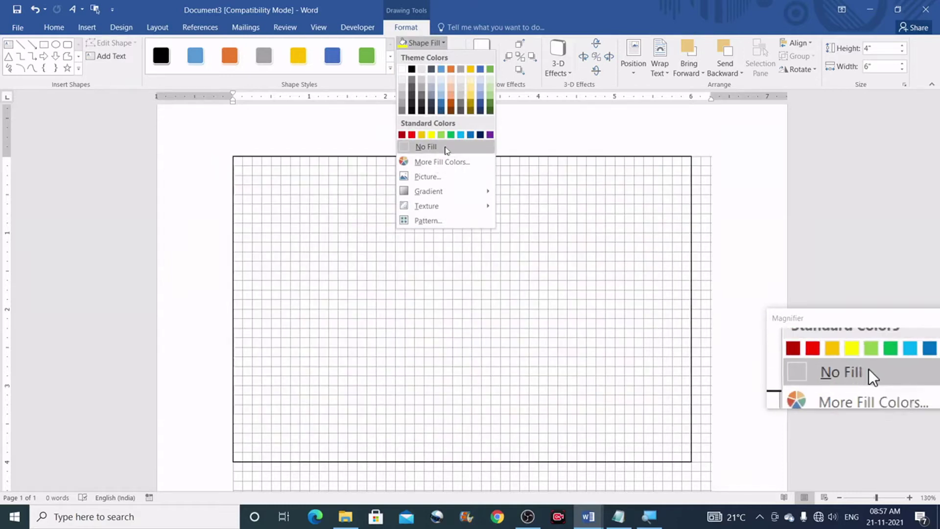
pyautogui.click(438, 147)
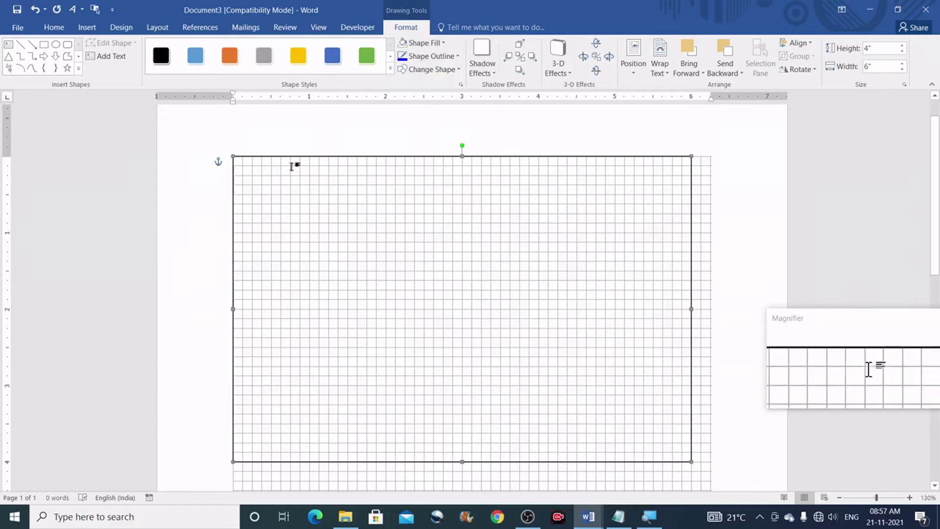
pyautogui.click(603, 201)
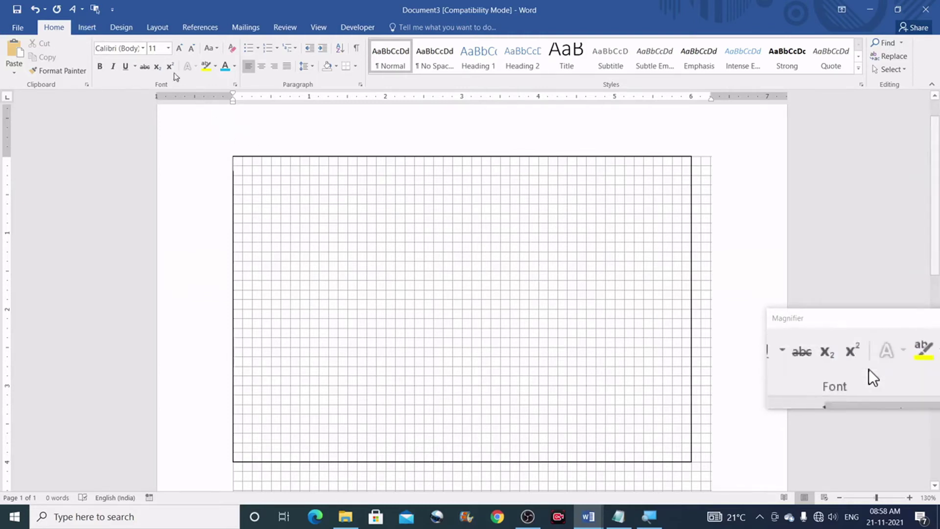
# Draw a closed freeform diagonal stripe about 0.38 by 0.38 inch, one grid square wide, across the rectangle's upper-left corner
pyautogui.click(88, 32)
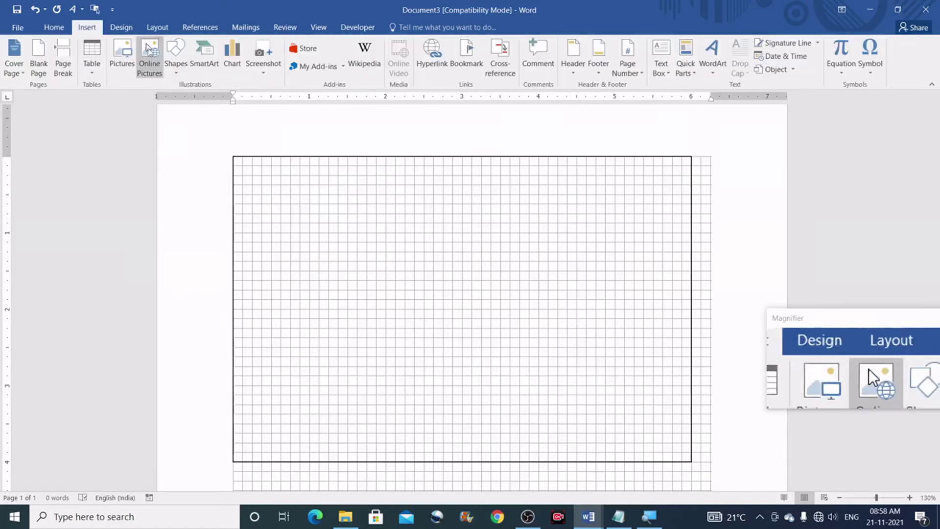
pyautogui.click(177, 73)
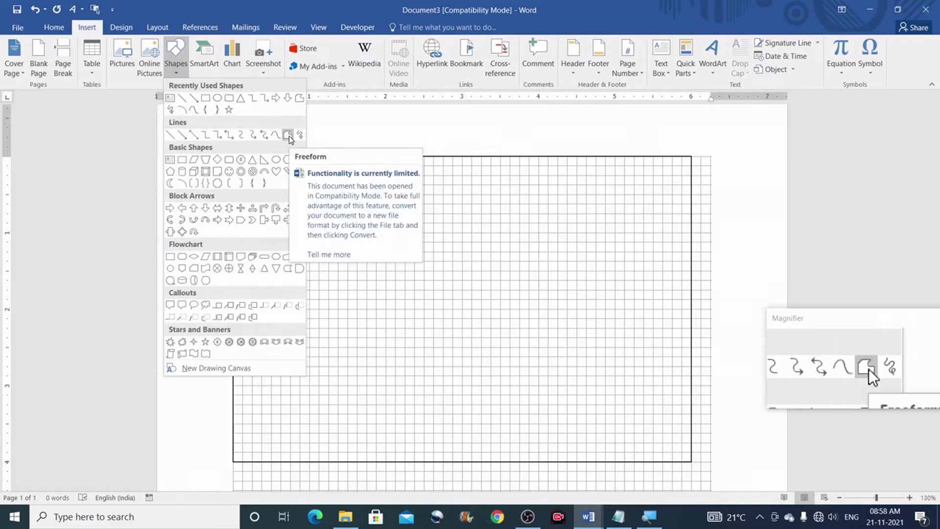
pyautogui.click(288, 137)
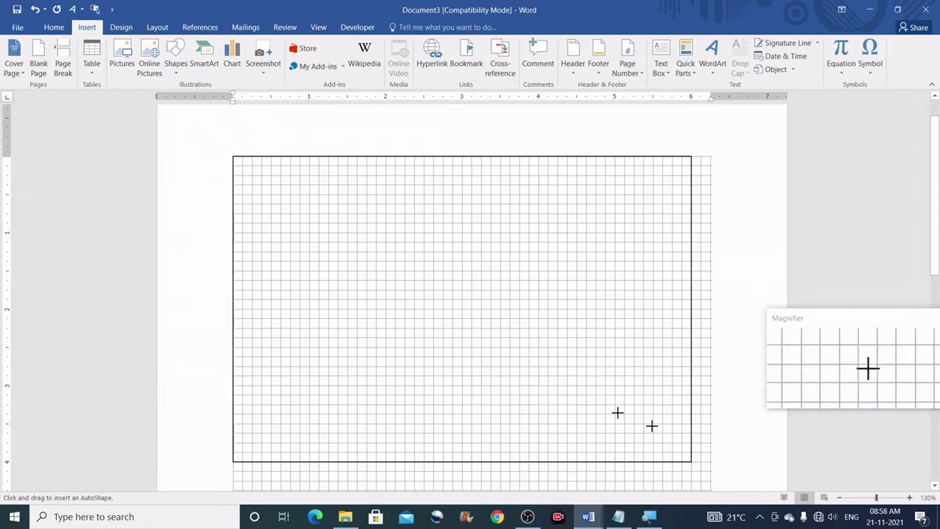
pyautogui.click(910, 498)
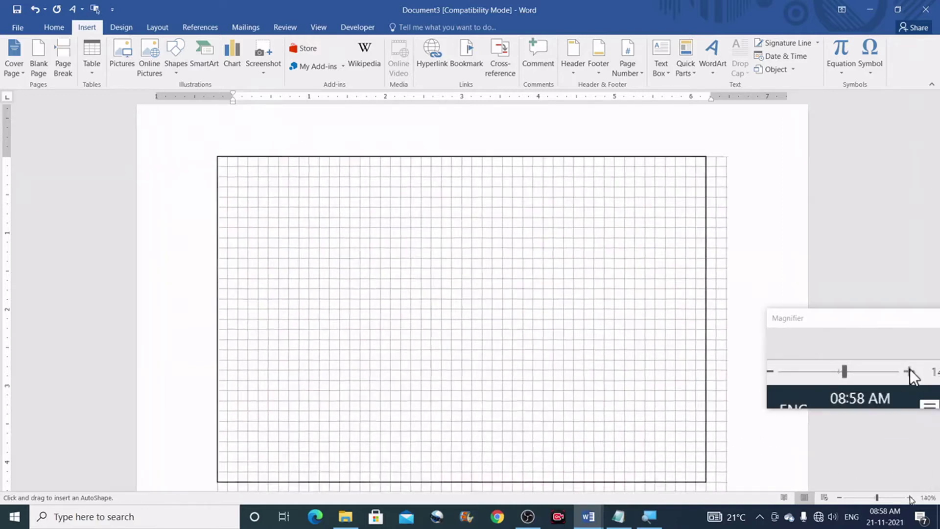
pyautogui.click(909, 497)
pyautogui.click(909, 498)
pyautogui.click(909, 497)
pyautogui.click(909, 497)
pyautogui.click(909, 498)
pyautogui.click(909, 497)
pyautogui.click(909, 498)
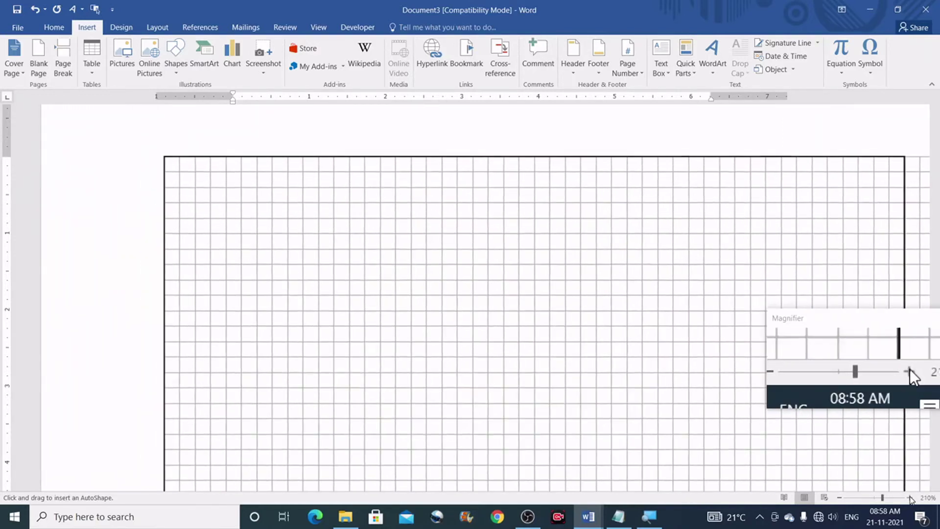
pyautogui.click(909, 497)
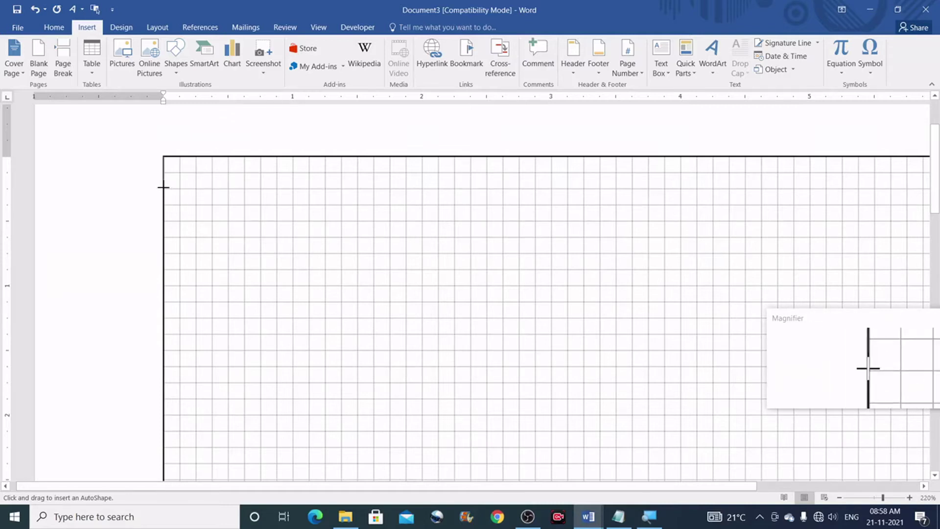
pyautogui.moveTo(164, 187); pyautogui.dragTo(197, 157)
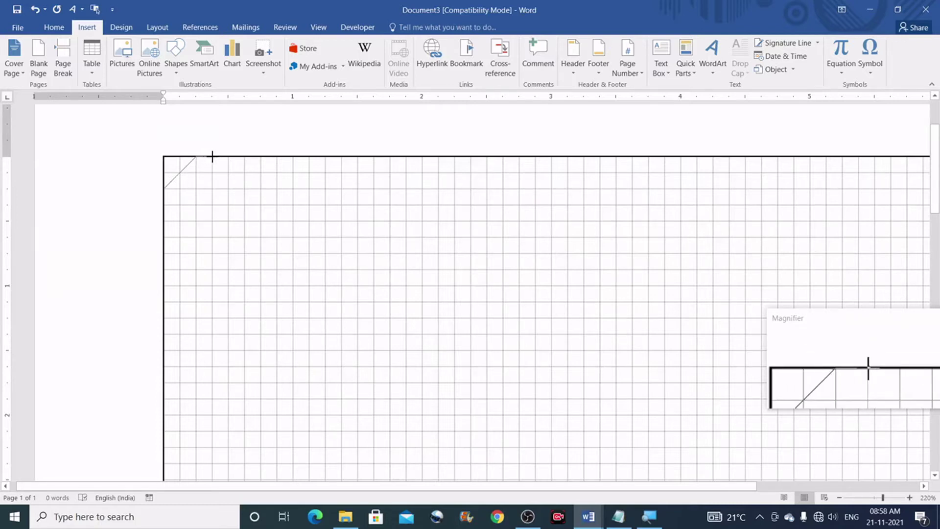
pyautogui.moveTo(213, 157); pyautogui.dragTo(164, 206)
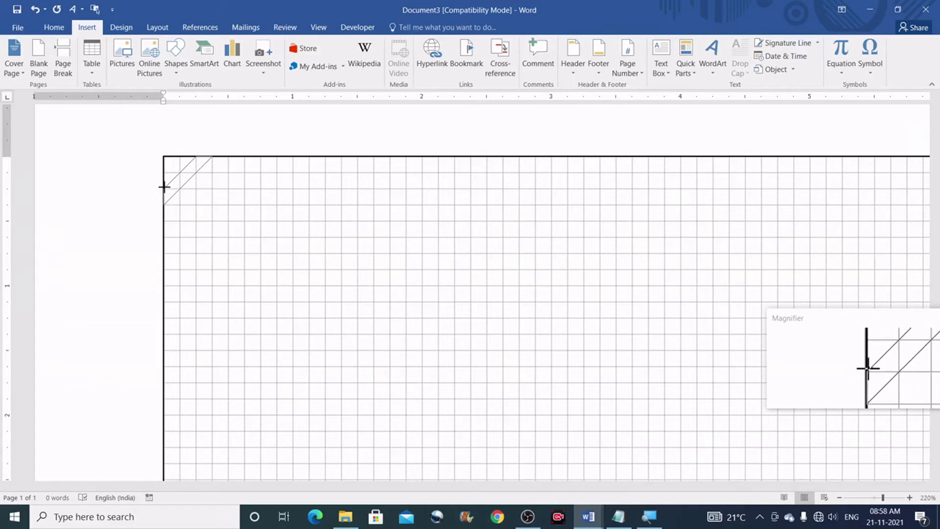
pyautogui.doubleClick(164, 187)
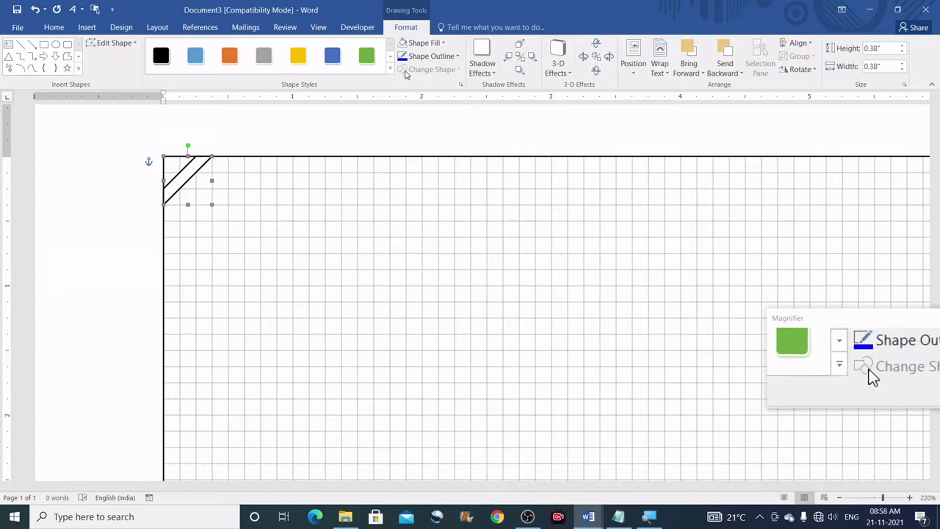
# Give the corner stripe a light blue fill with no outline and delete it
pyautogui.click(437, 49)
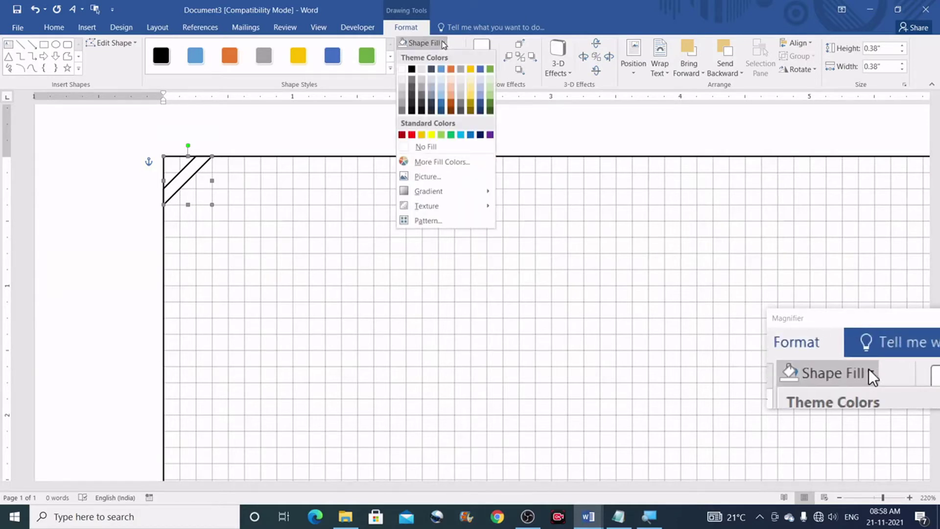
pyautogui.click(442, 98)
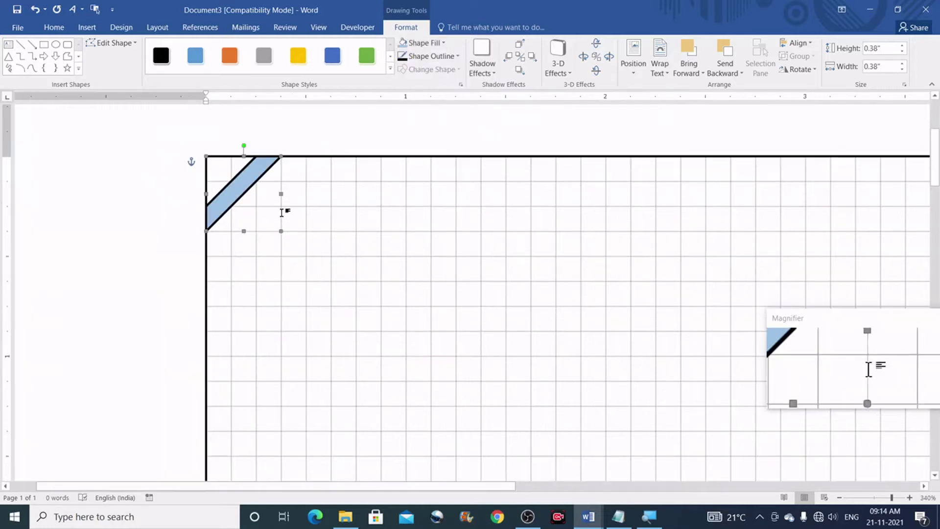
pyautogui.click(451, 57)
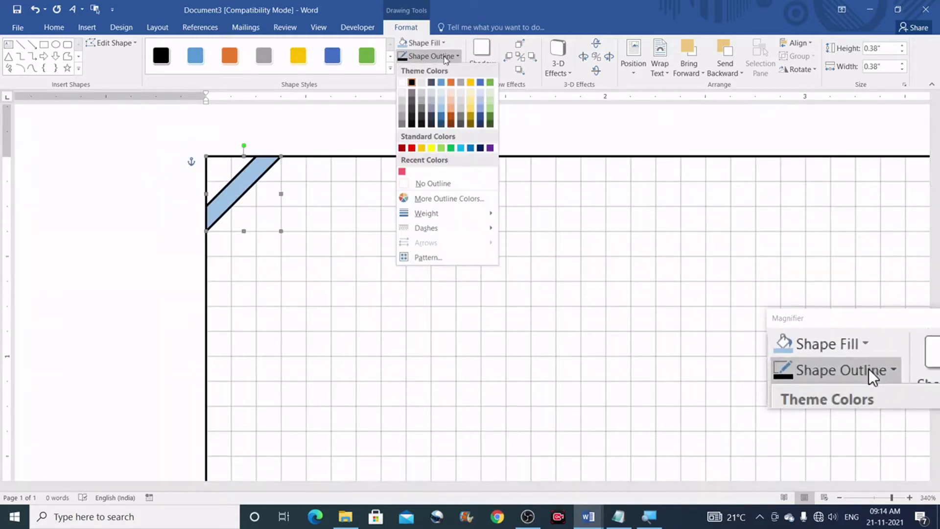
pyautogui.click(429, 182)
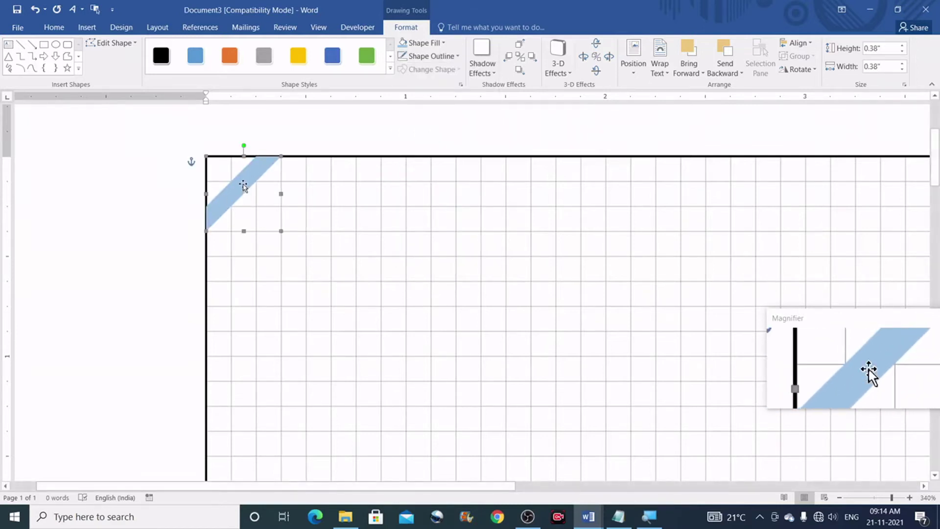
pyautogui.press('Delete')
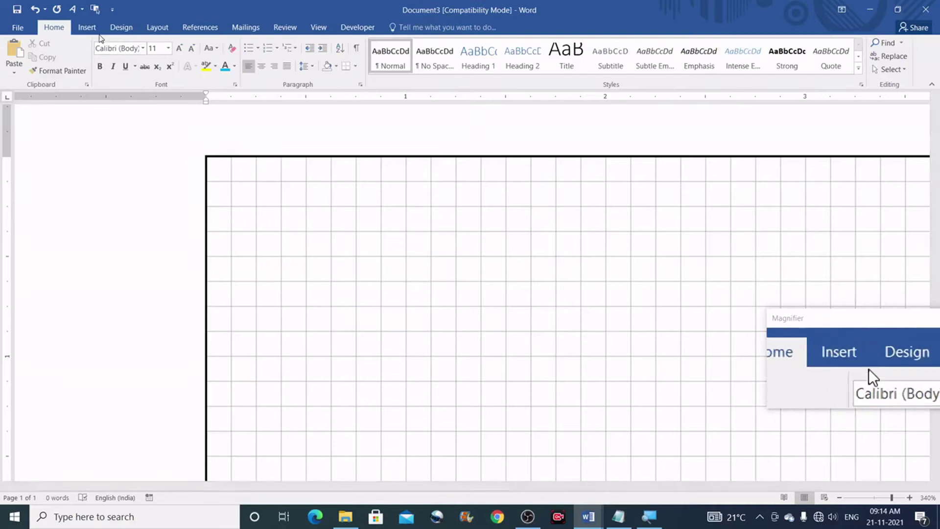
# Draw a rounded freehand freeform about 0.46 by 0.5 inch with light blue fill in the page's left margin and delete it
pyautogui.click(97, 33)
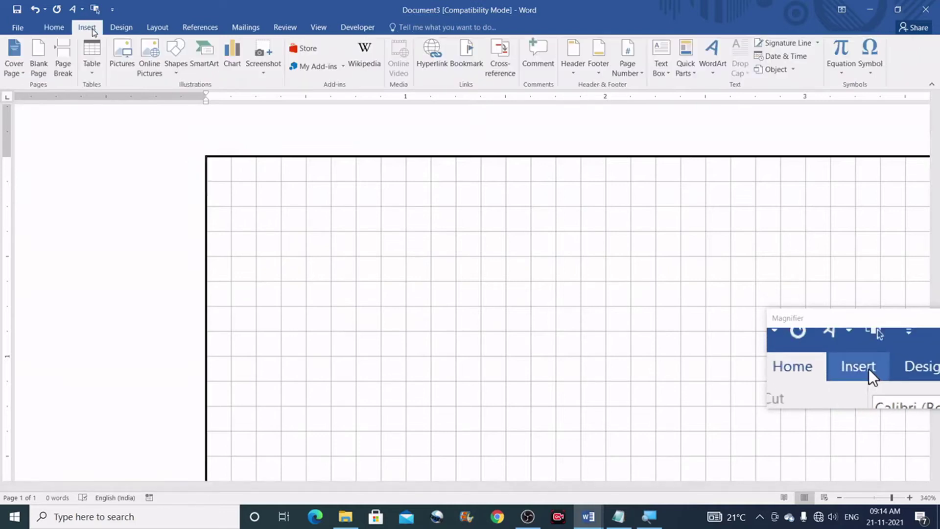
pyautogui.click(176, 73)
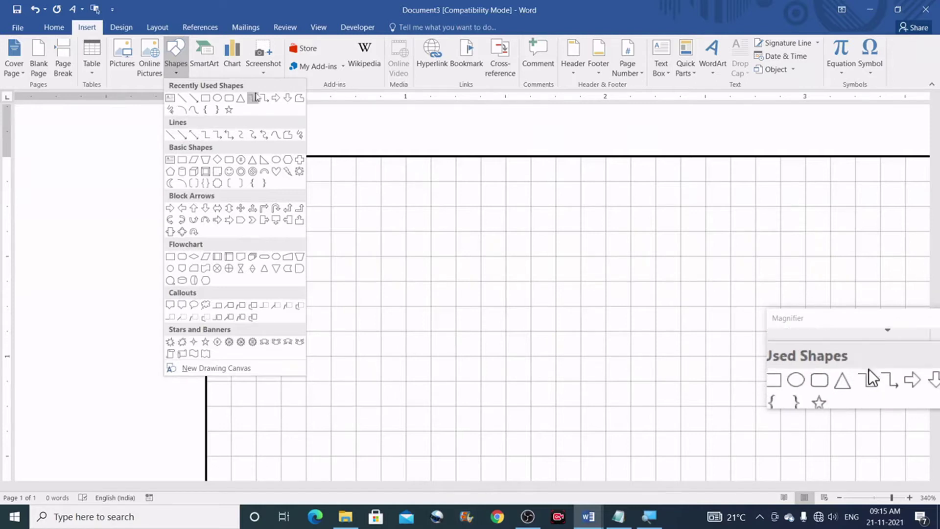
pyautogui.click(289, 136)
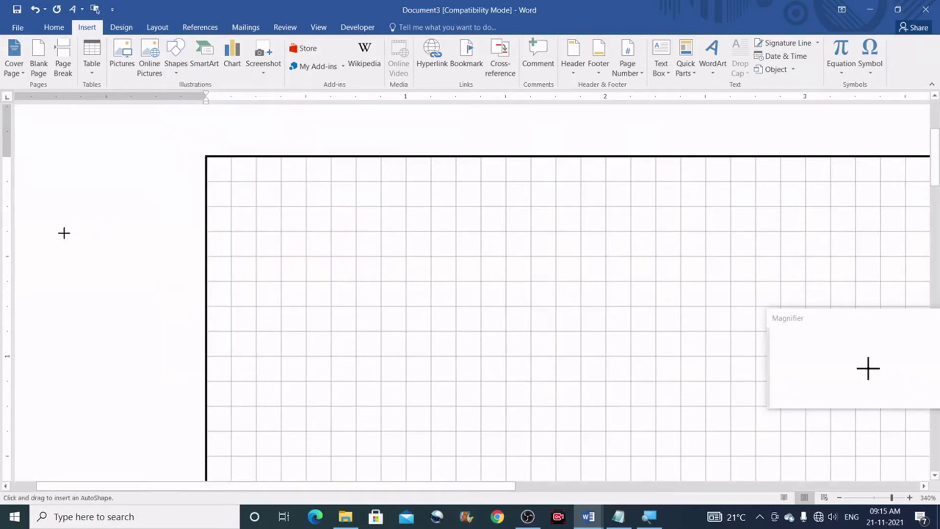
pyautogui.moveTo(66, 220)
pyautogui.mouseDown()
pyautogui.moveTo(80, 157)
pyautogui.moveTo(139, 184)
pyautogui.moveTo(147, 230)
pyautogui.moveTo(122, 254)
pyautogui.moveTo(82, 241)
pyautogui.moveTo(66, 221)
pyautogui.mouseUp()
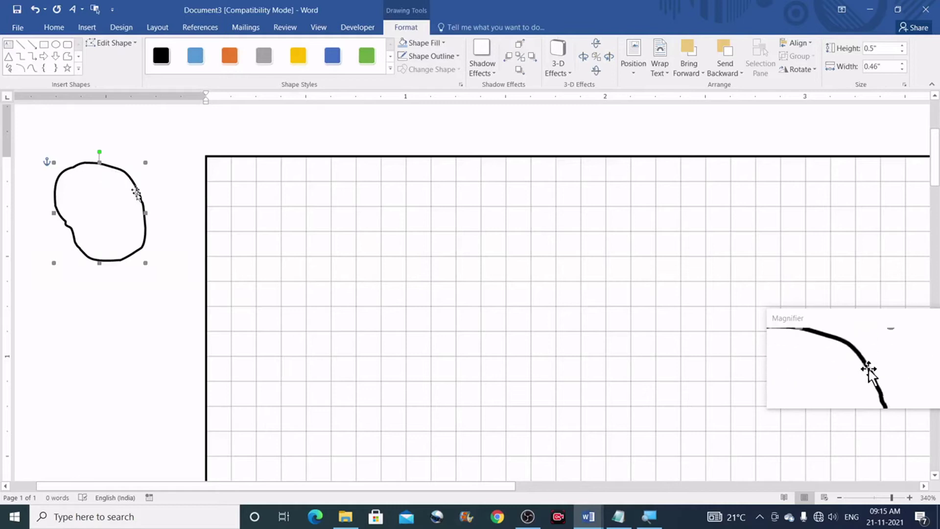
pyautogui.click(403, 47)
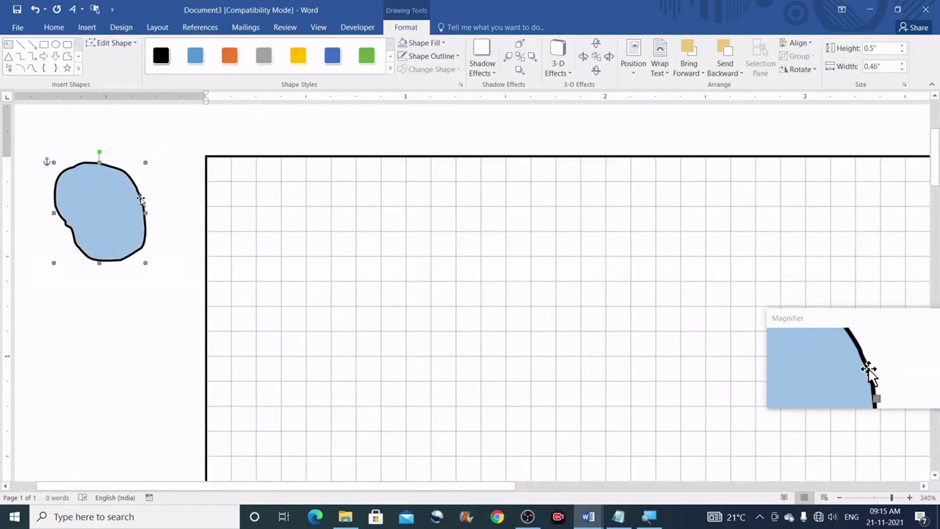
pyautogui.press('Delete')
# Draw a closed four-cornered, kite-like freeform about 0.5 inch wide and 0.75 inch high in the page's left margin
pyautogui.click(87, 27)
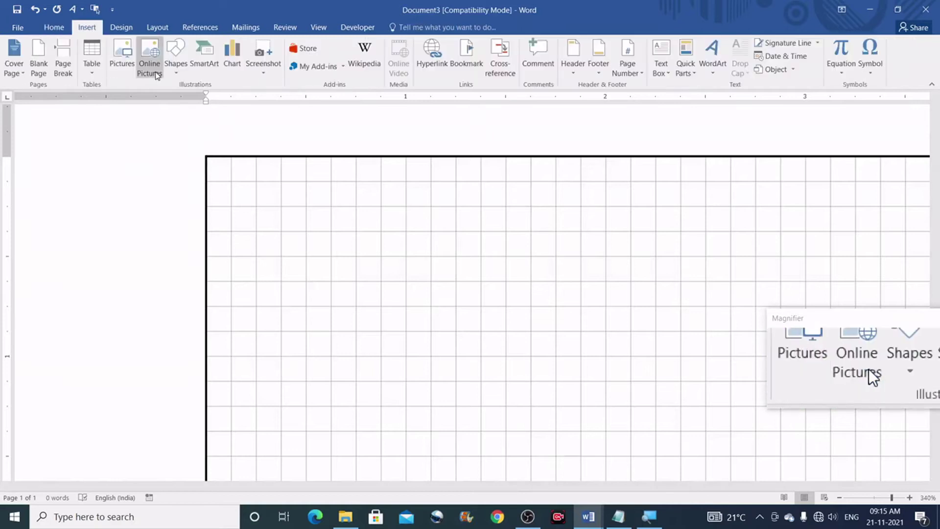
pyautogui.click(175, 66)
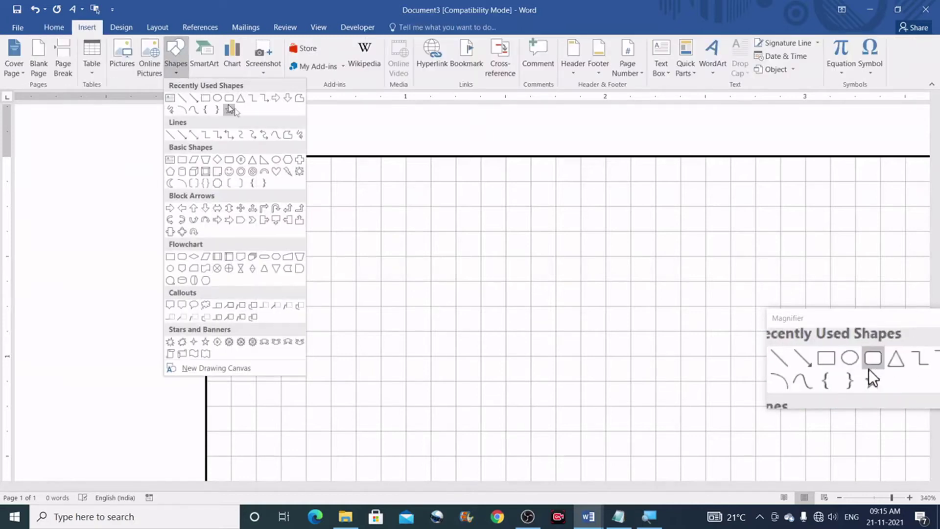
pyautogui.click(289, 138)
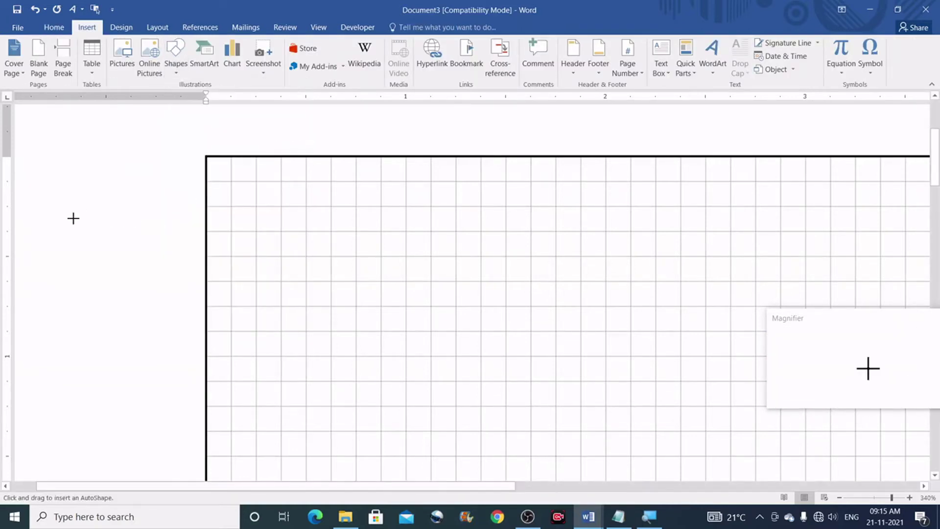
pyautogui.click(56, 181)
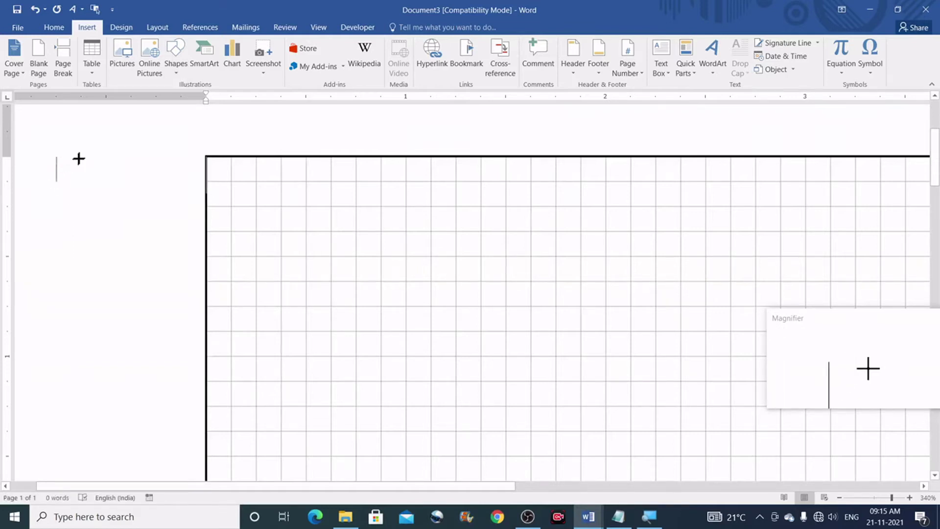
pyautogui.click(132, 131)
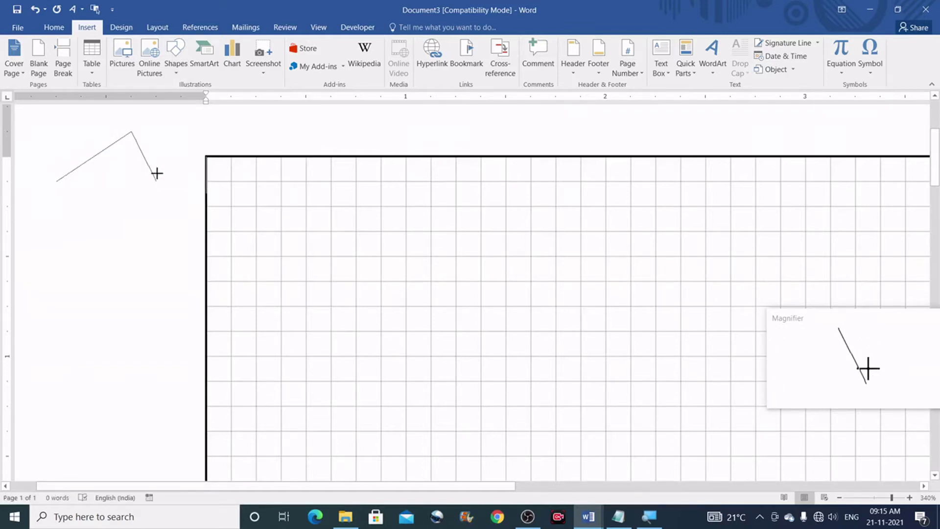
pyautogui.click(108, 281)
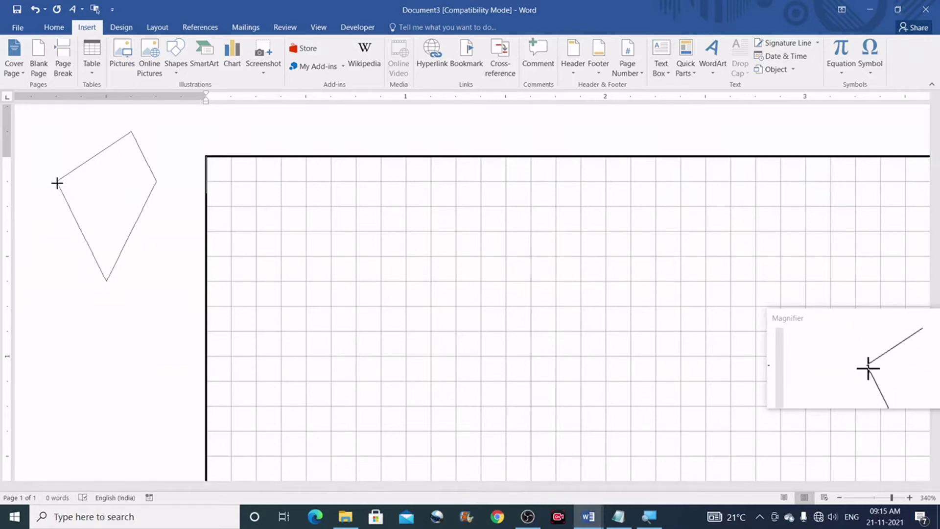
pyautogui.click(57, 183)
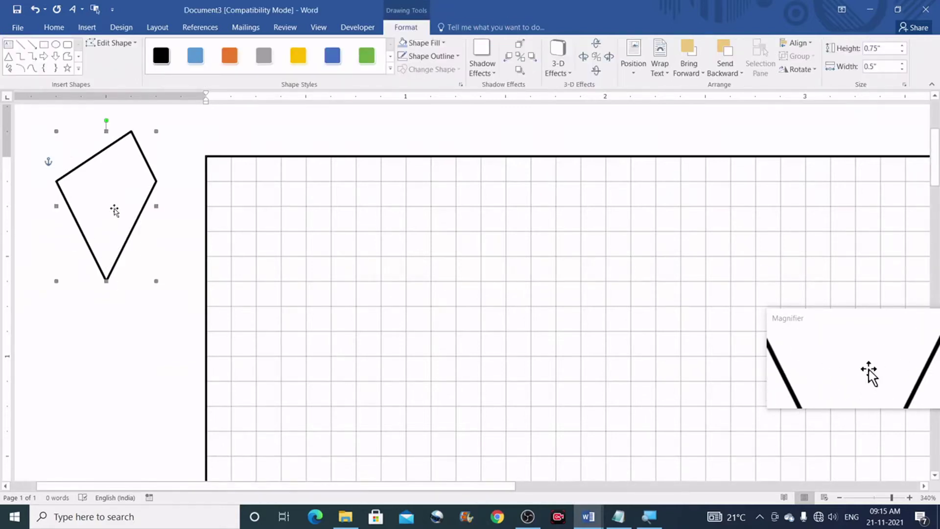
# Fill the kite-like shape light blue with no outline and delete it
pyautogui.click(403, 43)
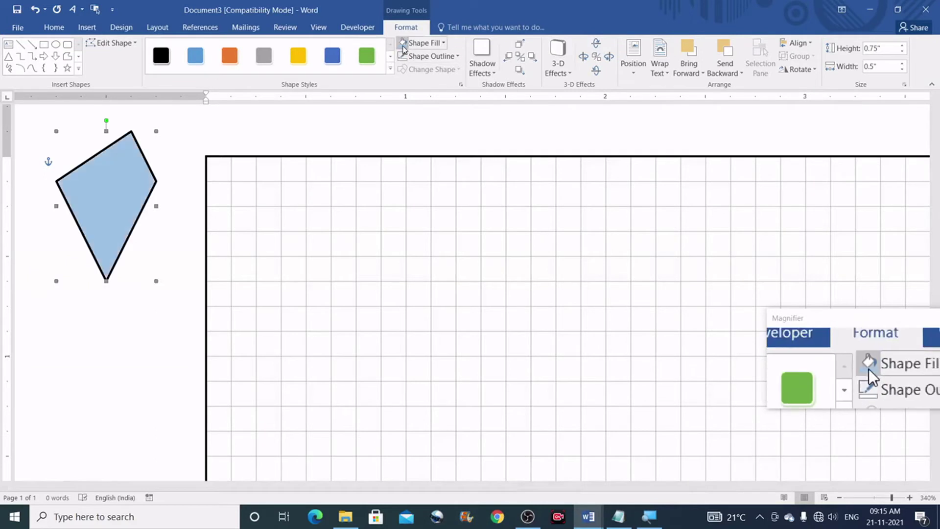
pyautogui.click(409, 62)
pyautogui.click(426, 186)
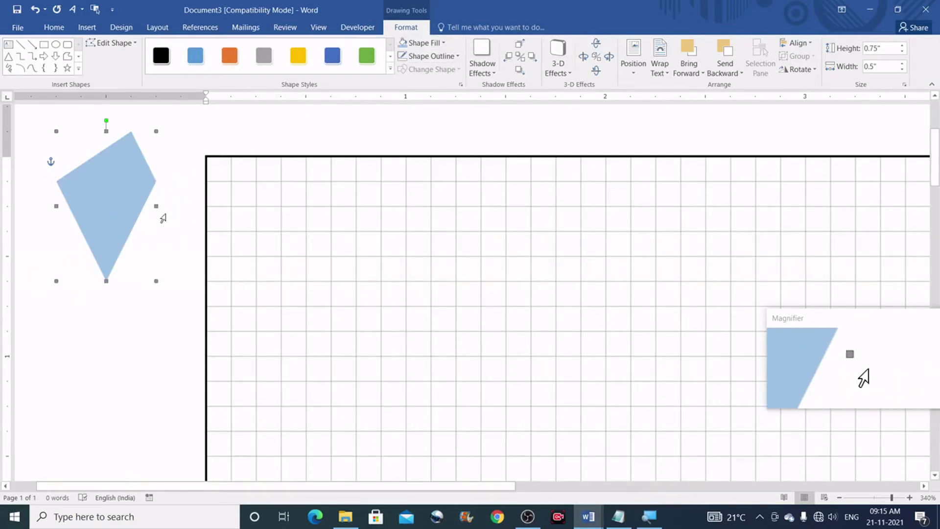
pyautogui.press('Delete')
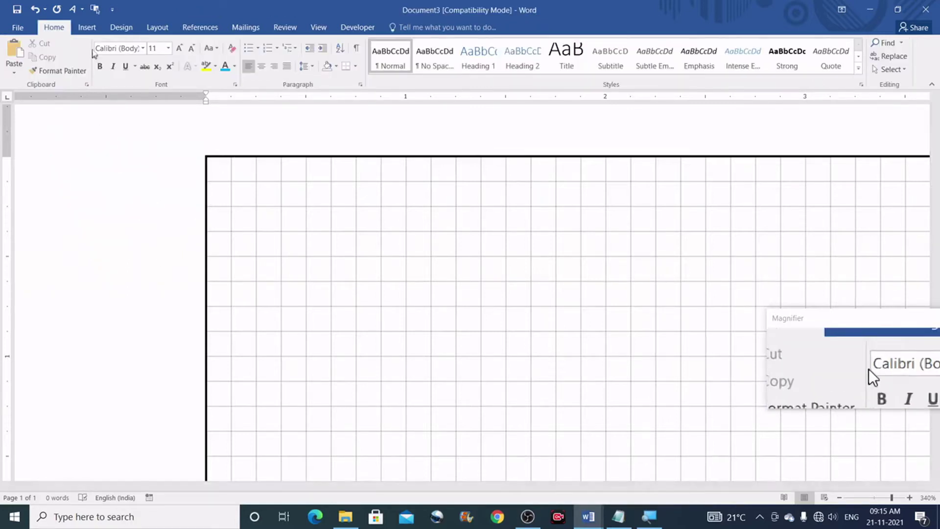
# Start a wide freeform across the page's top-left corner and remove its misplaced points back to the starting one
pyautogui.click(87, 27)
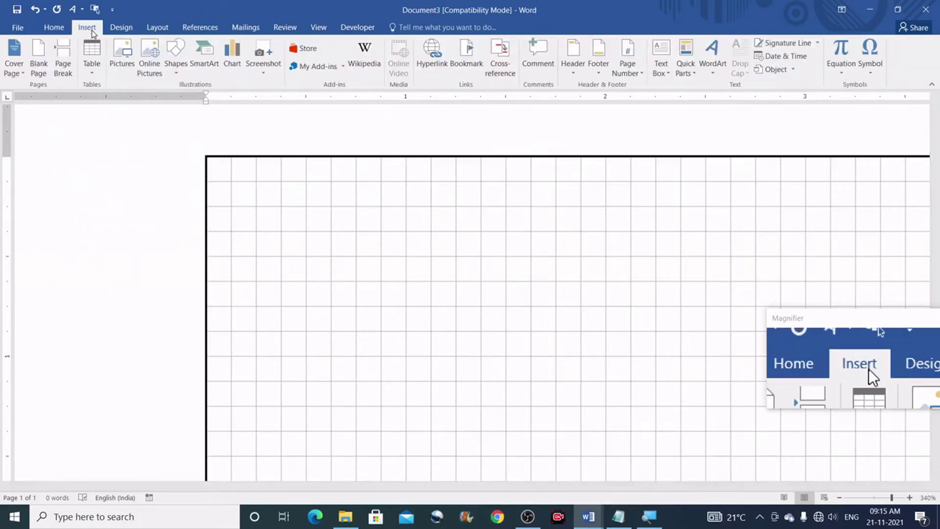
pyautogui.click(175, 68)
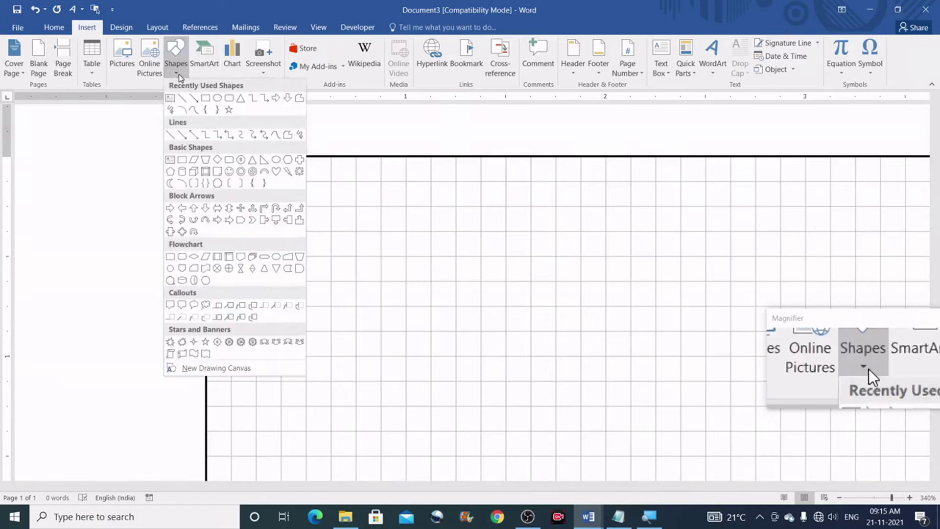
pyautogui.click(289, 134)
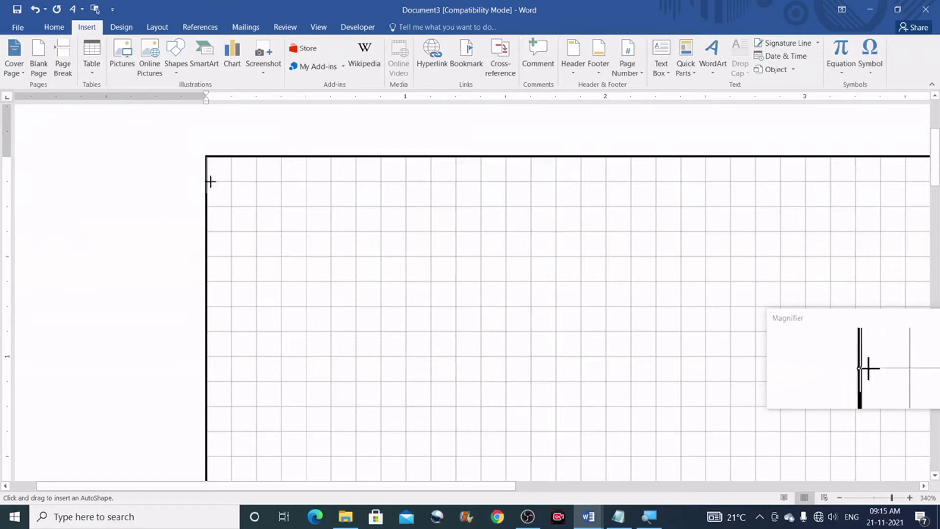
pyautogui.moveTo(207, 182)
pyautogui.mouseDown()
pyautogui.moveTo(272, 153)
pyautogui.moveTo(306, 155)
pyautogui.mouseUp()
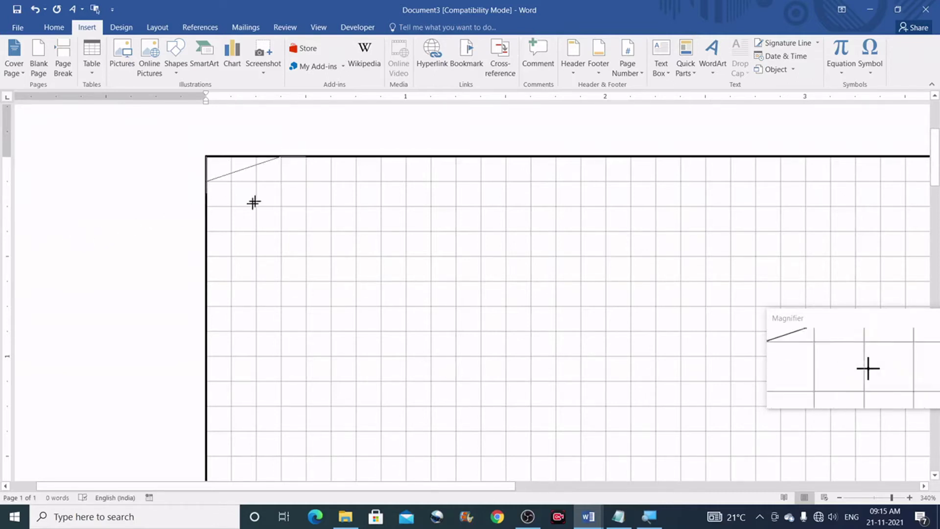
pyautogui.doubleClick(206, 330)
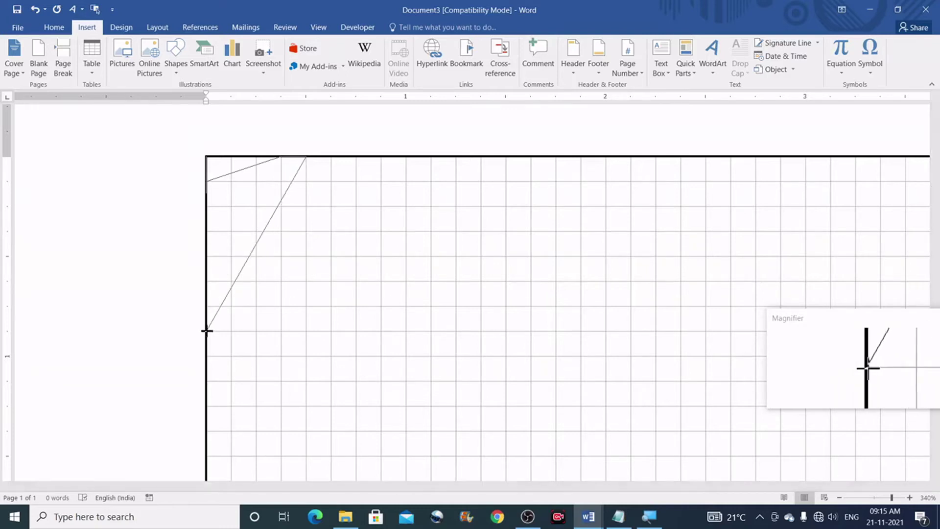
pyautogui.moveTo(206, 329); pyautogui.dragTo(191, 305)
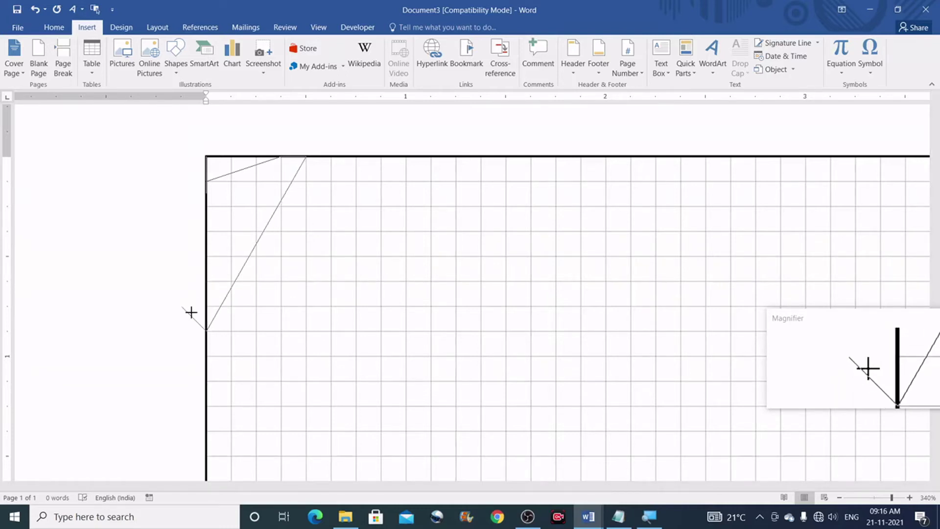
pyautogui.press('BackSpace')
pyautogui.press('BackSpace')
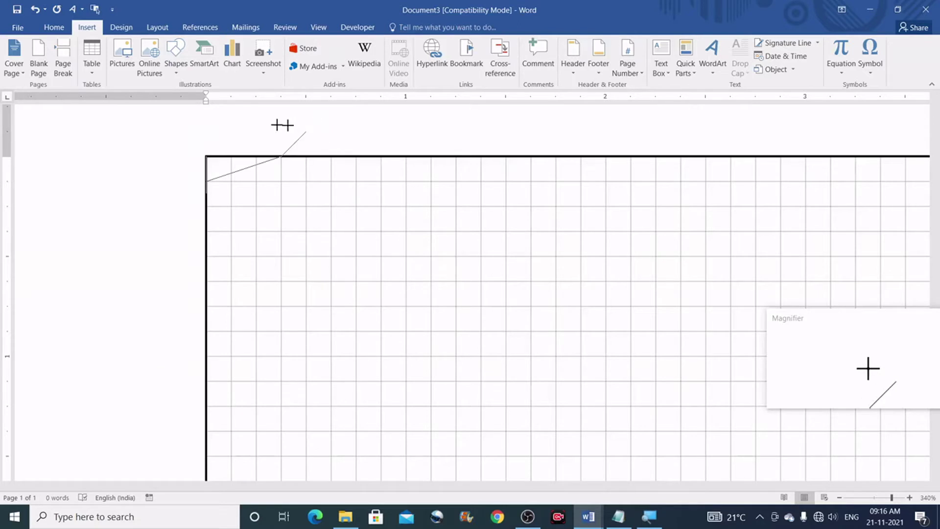
pyautogui.press('BackSpace')
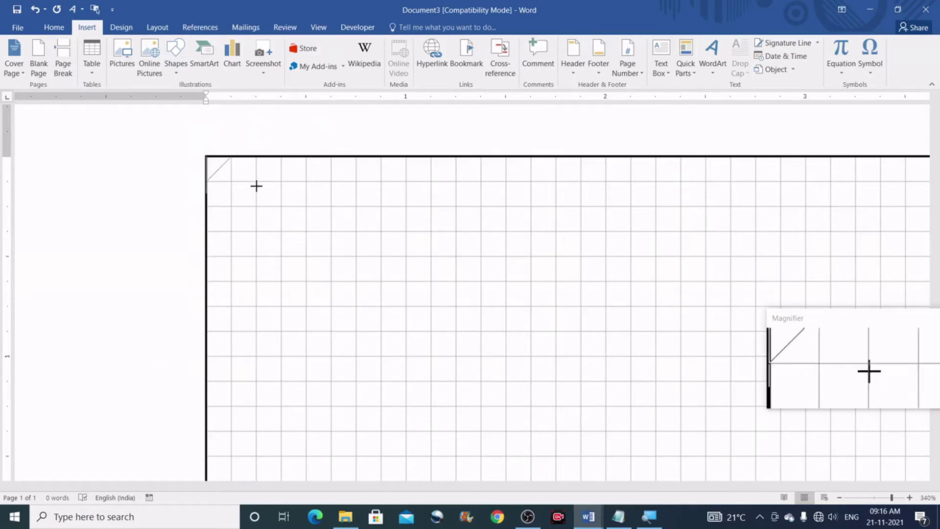
# Complete the freeform as a diagonal stripe 0.25 by 0.25 inch across the grid's top-left corner and delete it
pyautogui.click(231, 156)
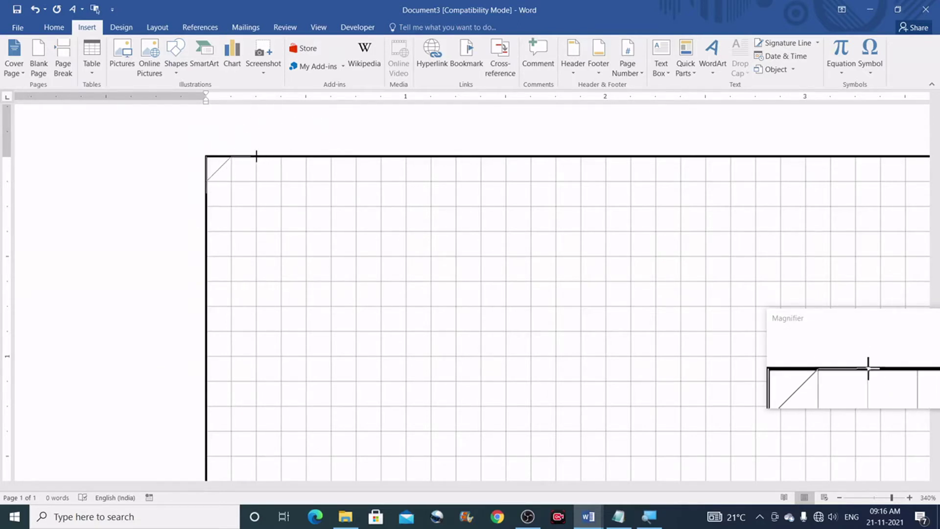
pyautogui.click(256, 156)
pyautogui.click(206, 206)
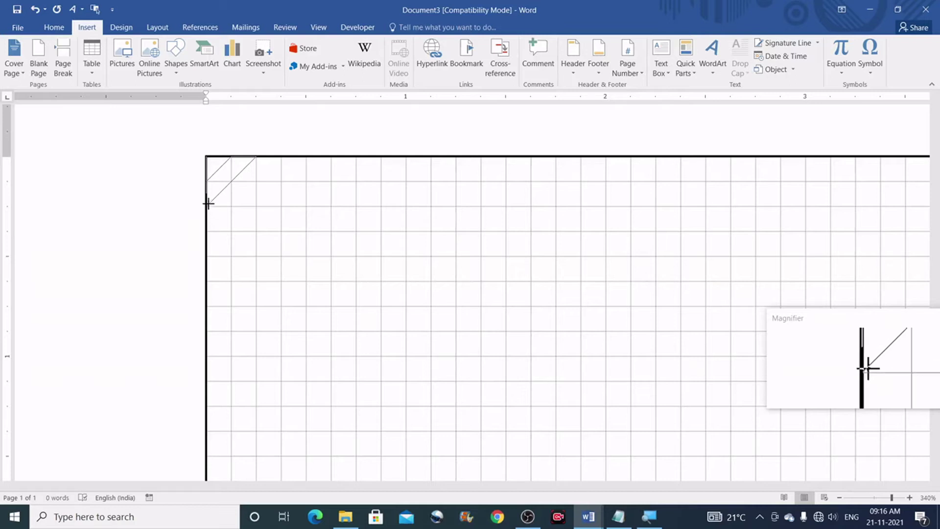
pyautogui.doubleClick(207, 209)
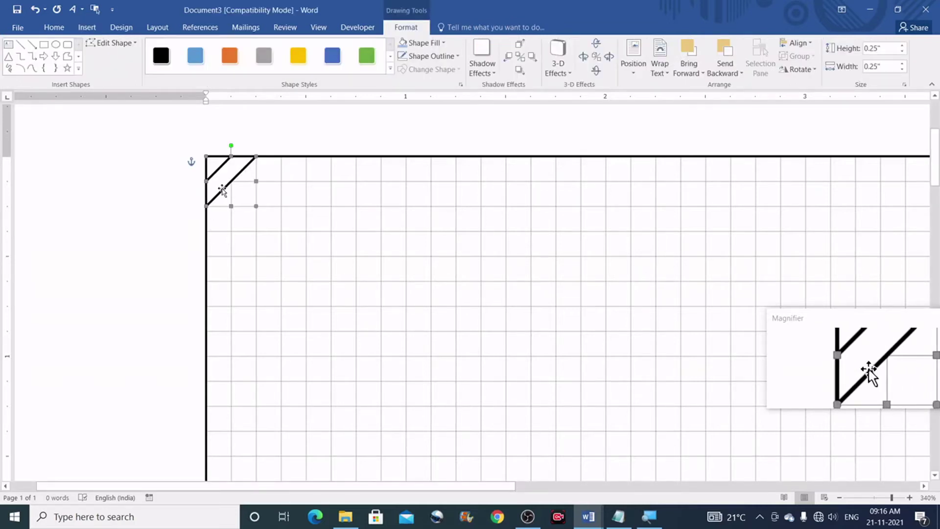
pyautogui.press('Delete')
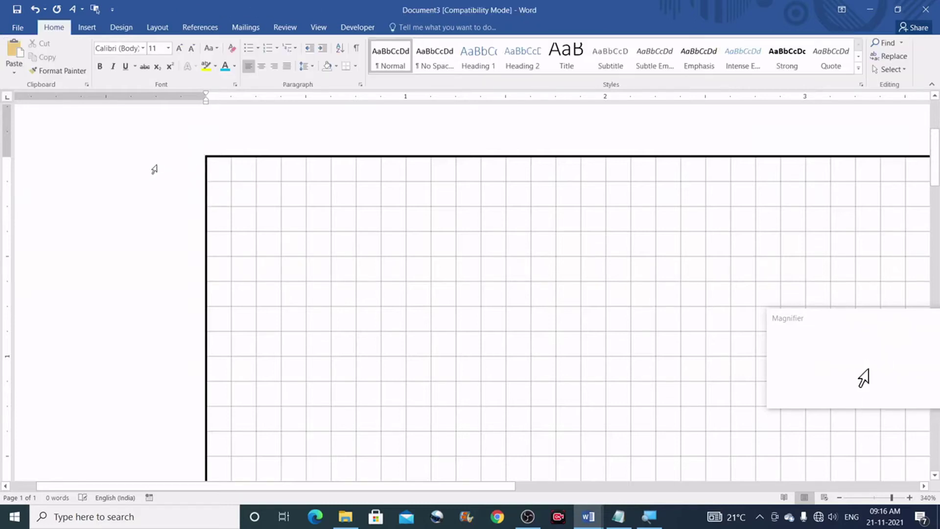
# Draw a closed diagonal freeform stripe across the grid's top-left corner, between the first and second gridlines, 0.25 by 0.25 inch overall
pyautogui.click(87, 27)
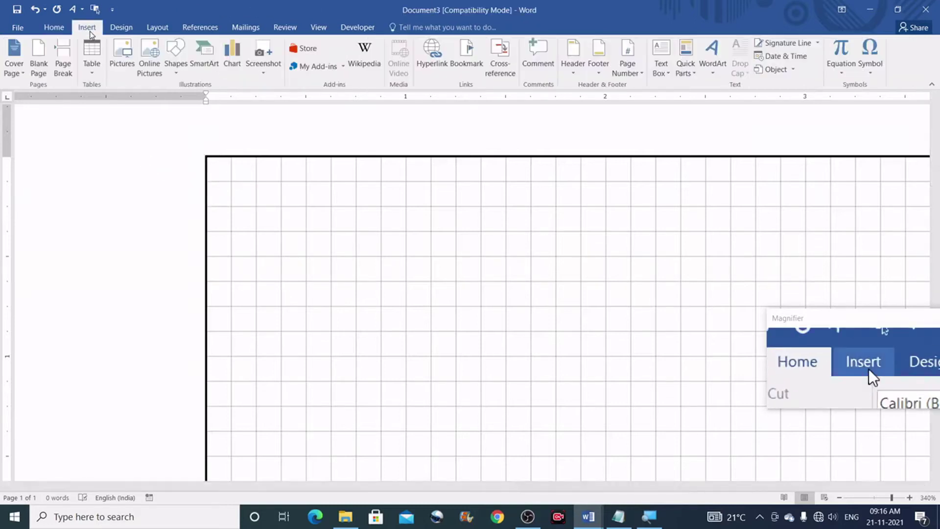
pyautogui.click(177, 71)
pyautogui.click(285, 130)
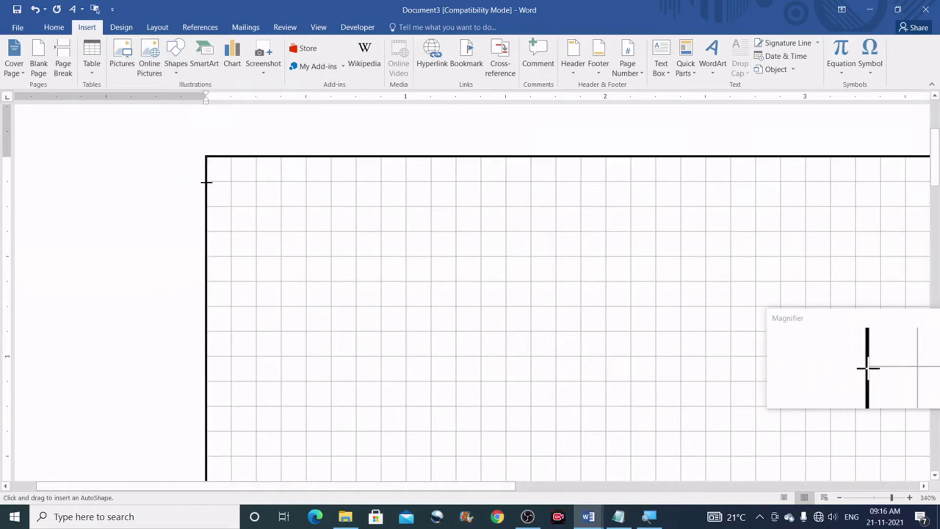
pyautogui.moveTo(206, 182)
pyautogui.mouseDown()
pyautogui.moveTo(232, 157)
pyautogui.moveTo(202, 182)
pyautogui.mouseUp()
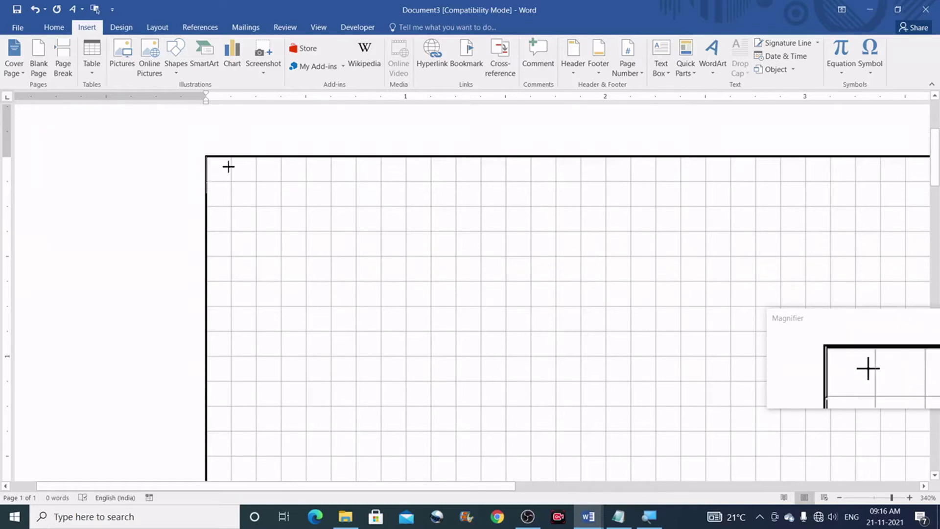
pyautogui.moveTo(233, 157); pyautogui.dragTo(213, 206)
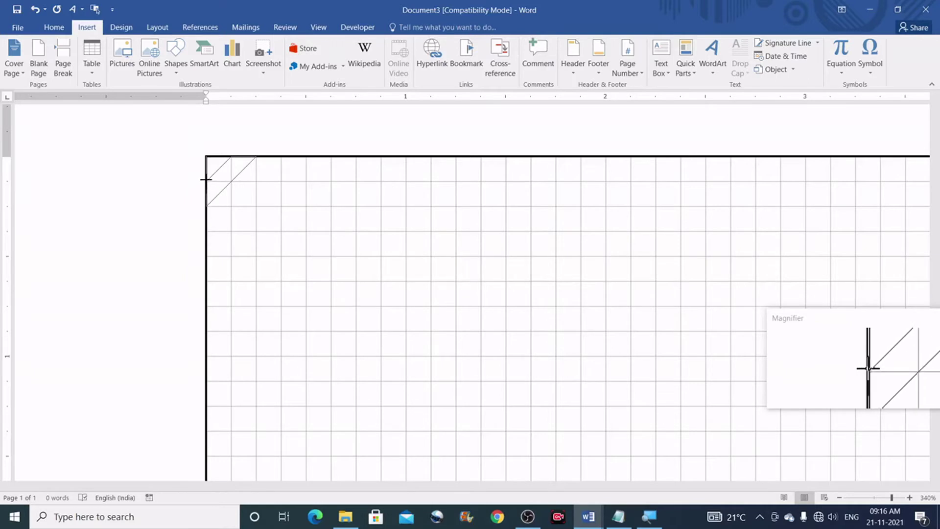
pyautogui.click(205, 179)
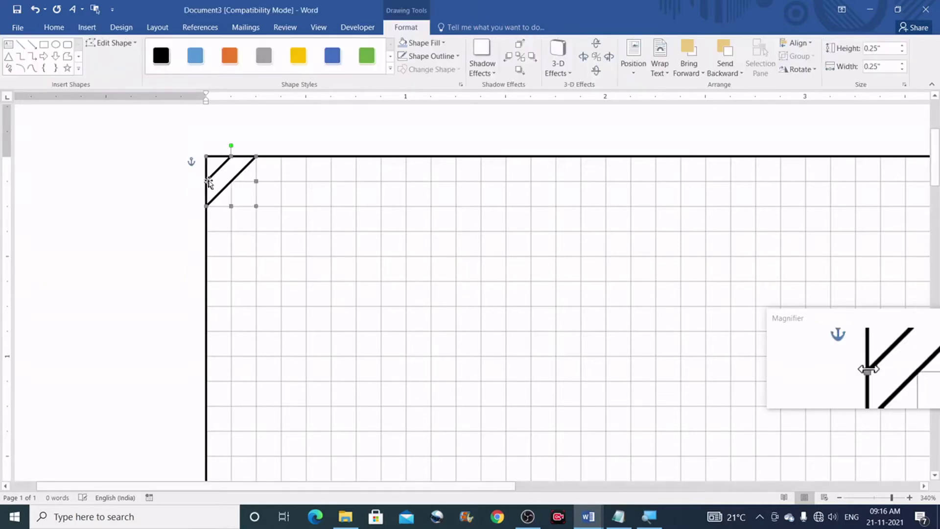
# Give the first corner stripe a light blue fill and no outline
pyautogui.click(419, 44)
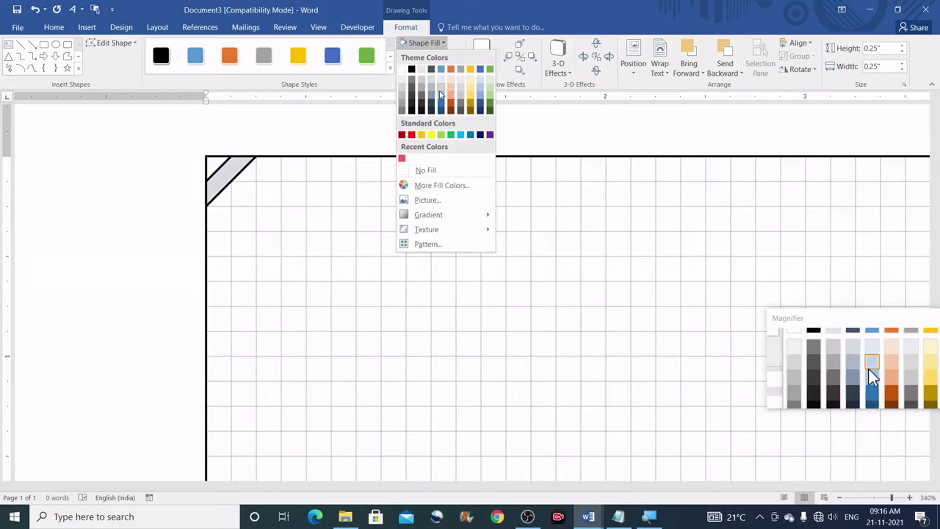
pyautogui.click(441, 97)
pyautogui.click(421, 57)
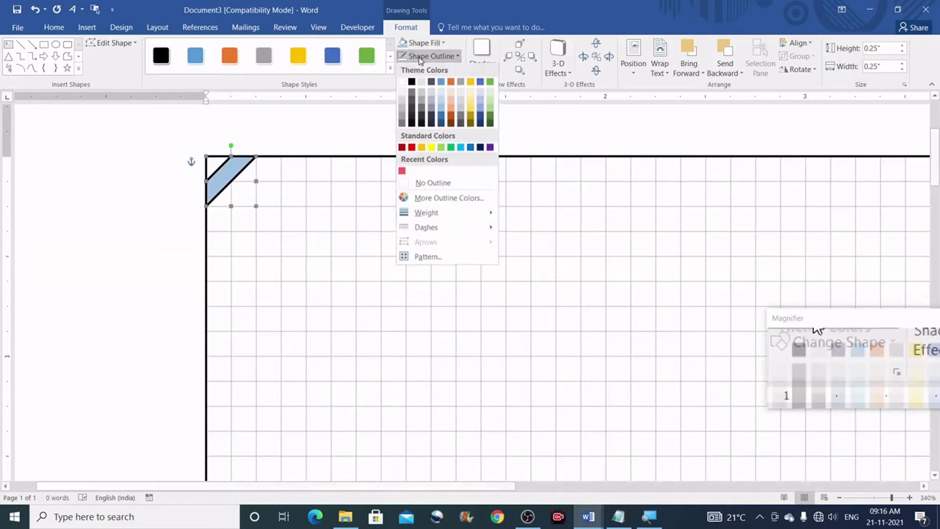
pyautogui.click(429, 183)
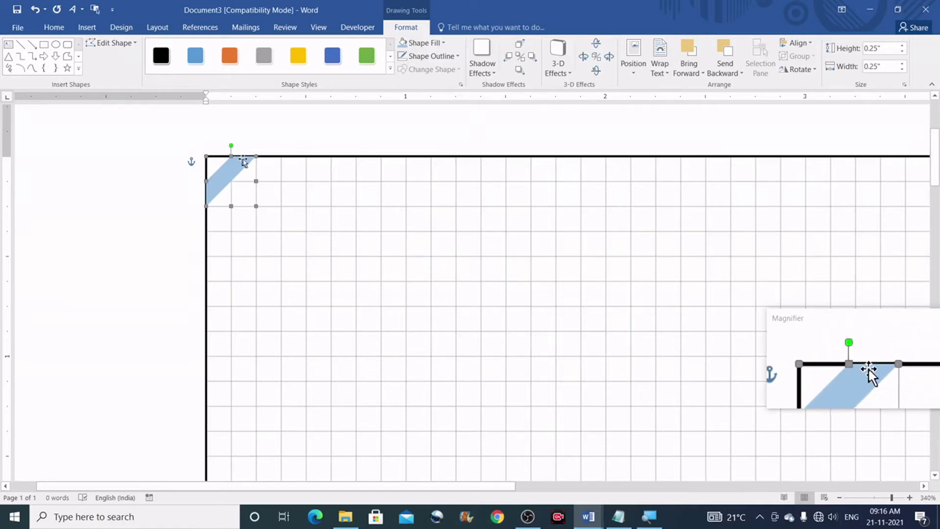
# Draw a second closed diagonal freeform stripe between the third and fourth gridlines from the corner, 0.5 by 0.5 inch overall
pyautogui.click(67, 57)
pyautogui.moveTo(206, 231); pyautogui.dragTo(280, 156)
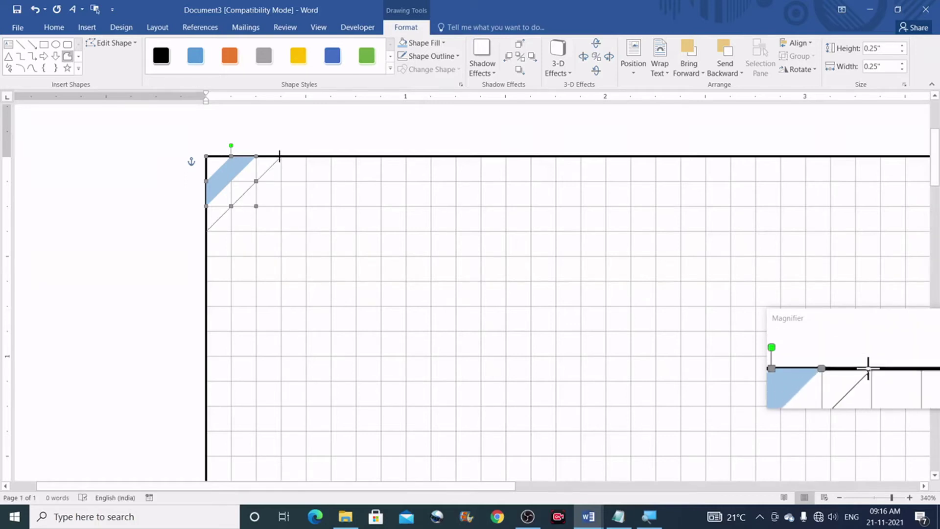
pyautogui.click(306, 157)
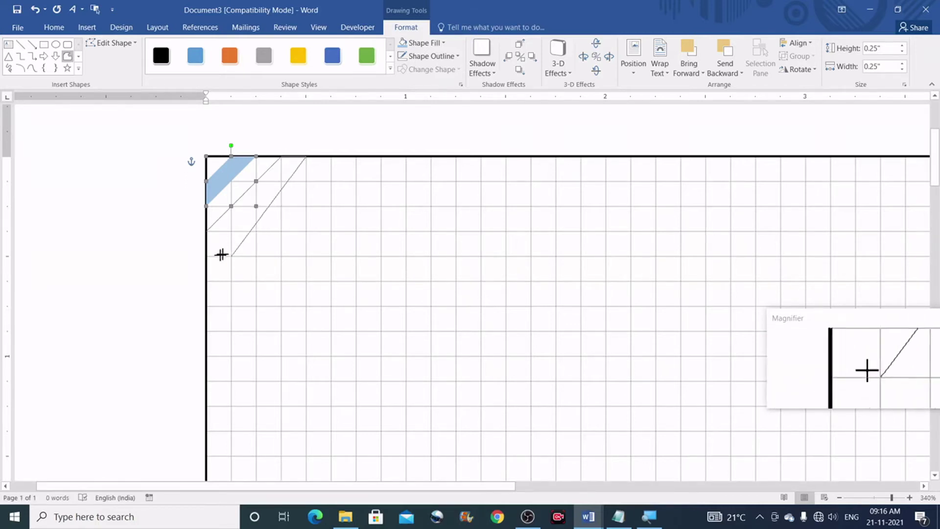
pyautogui.click(206, 256)
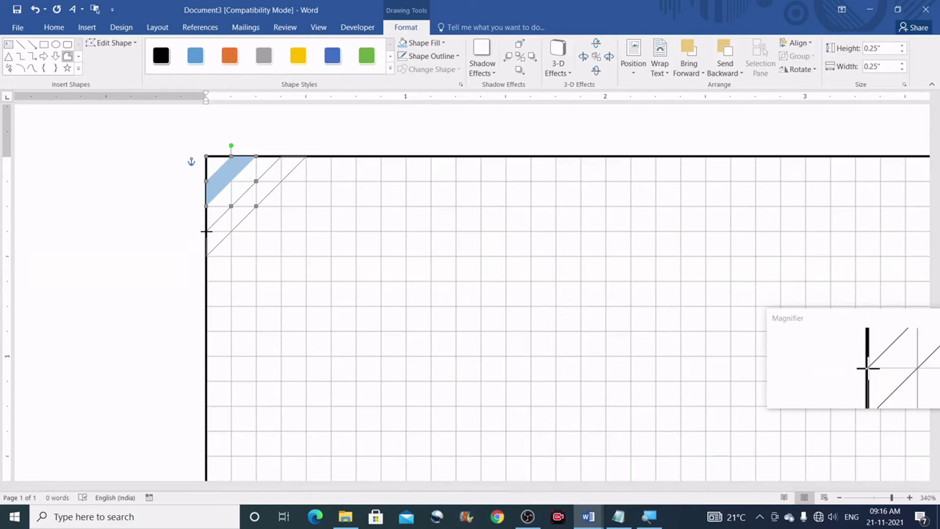
pyautogui.click(206, 231)
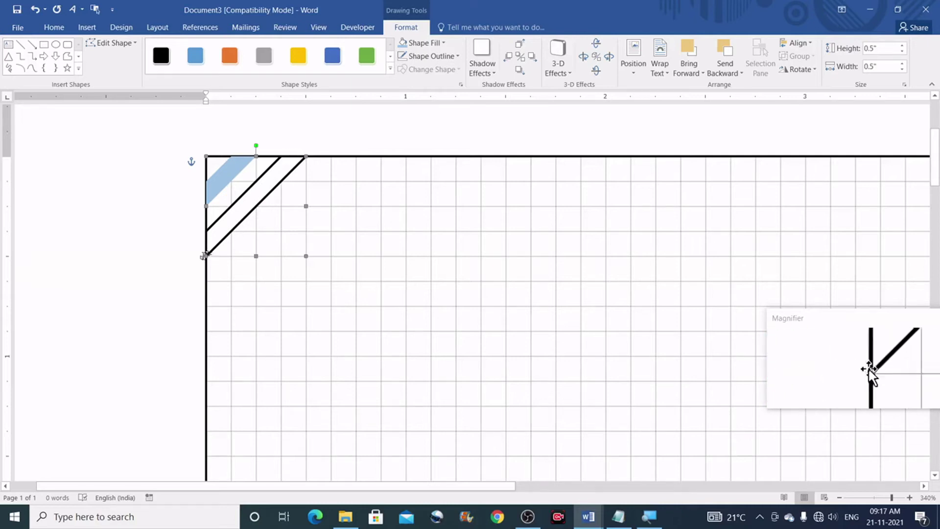
# Fill the second stripe with the custom colour RGB 255, 93, 93 and remove its outline
pyautogui.click(424, 42)
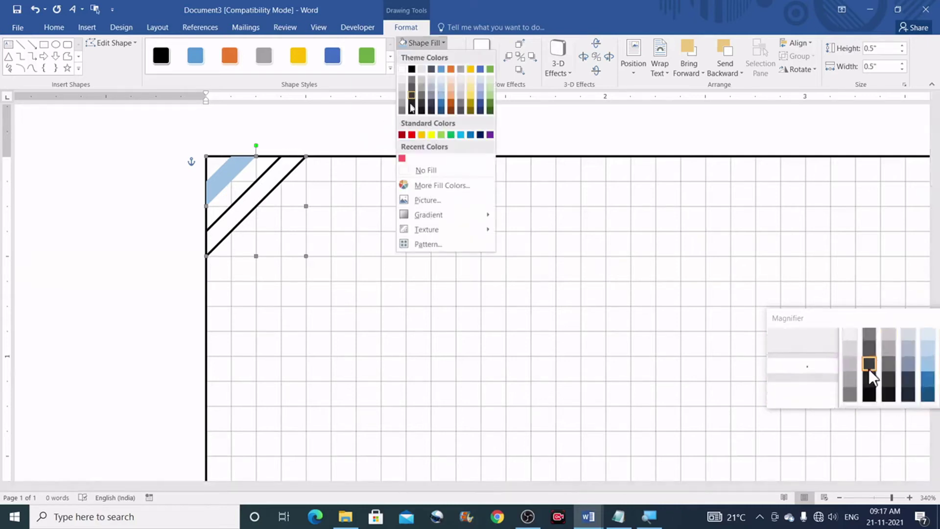
pyautogui.click(412, 135)
pyautogui.click(432, 49)
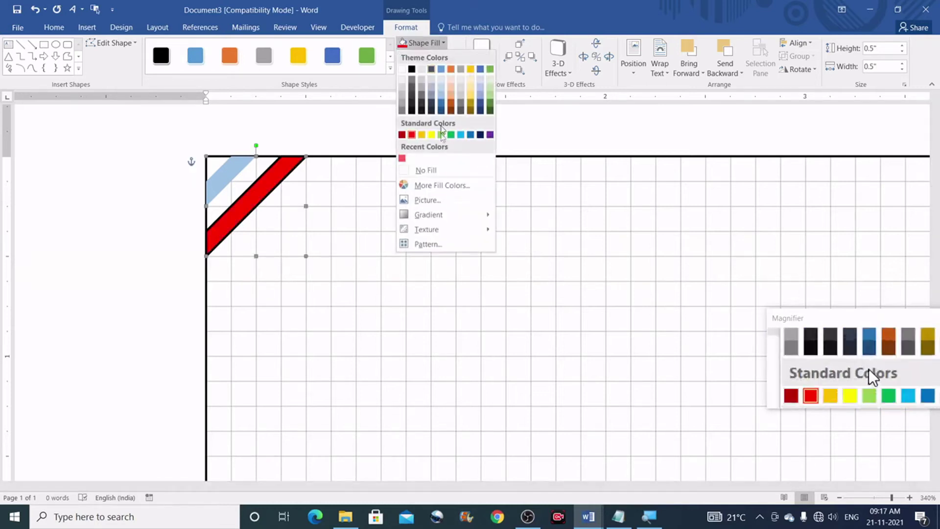
pyautogui.click(439, 187)
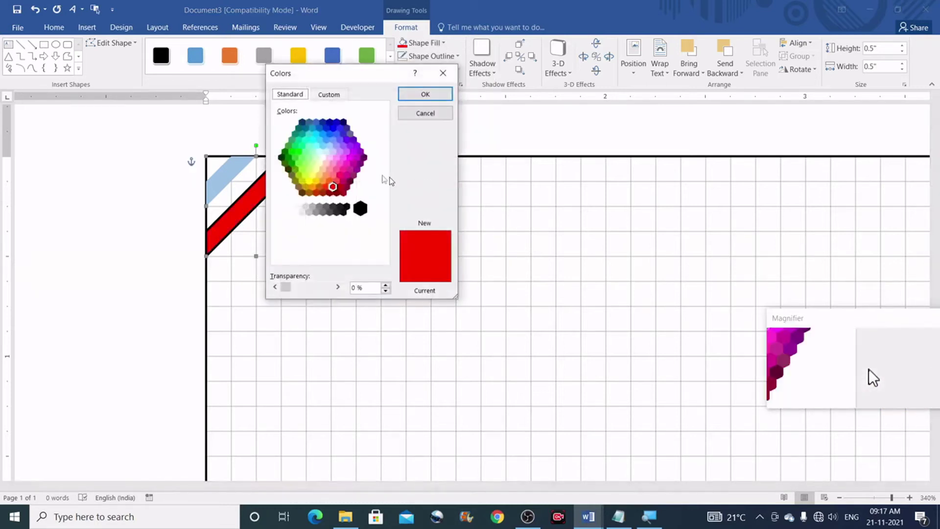
pyautogui.click(328, 96)
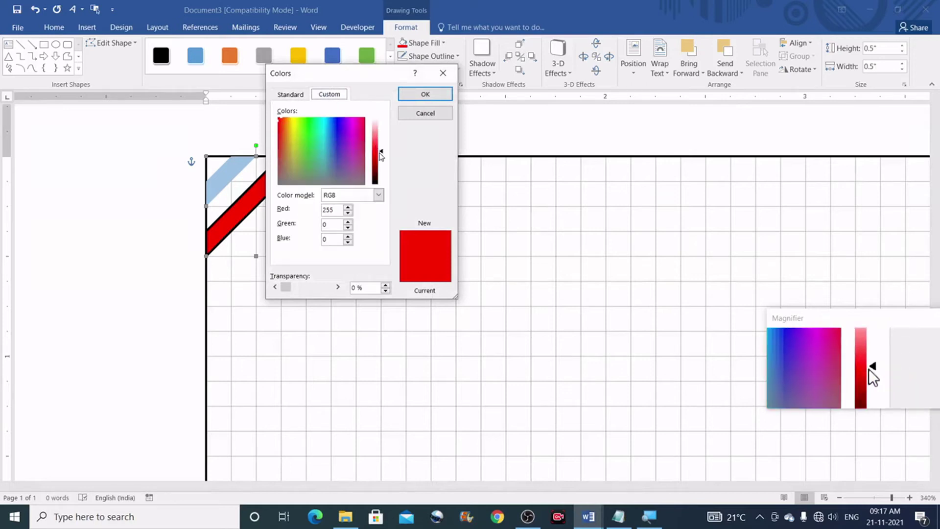
pyautogui.moveTo(383, 154)
pyautogui.mouseDown()
pyautogui.moveTo(384, 131)
pyautogui.moveTo(385, 140)
pyautogui.mouseUp()
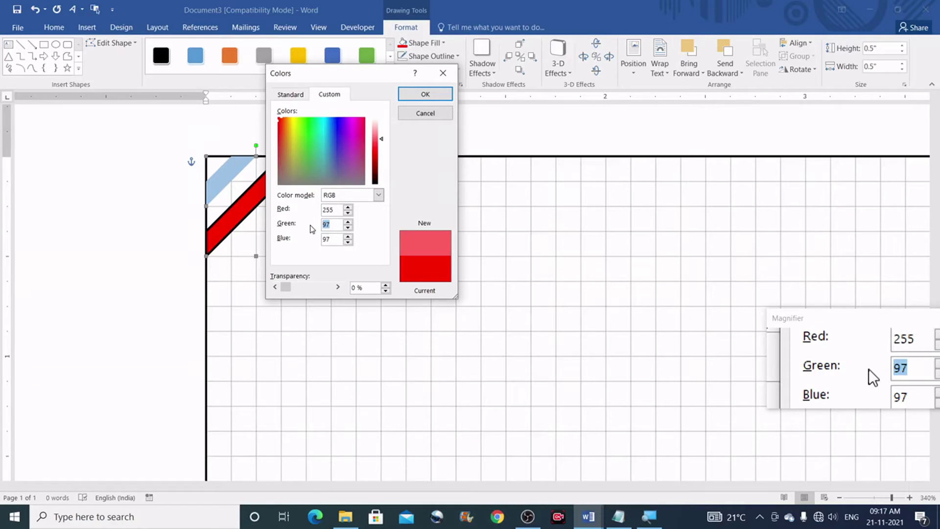
pyautogui.write('93')
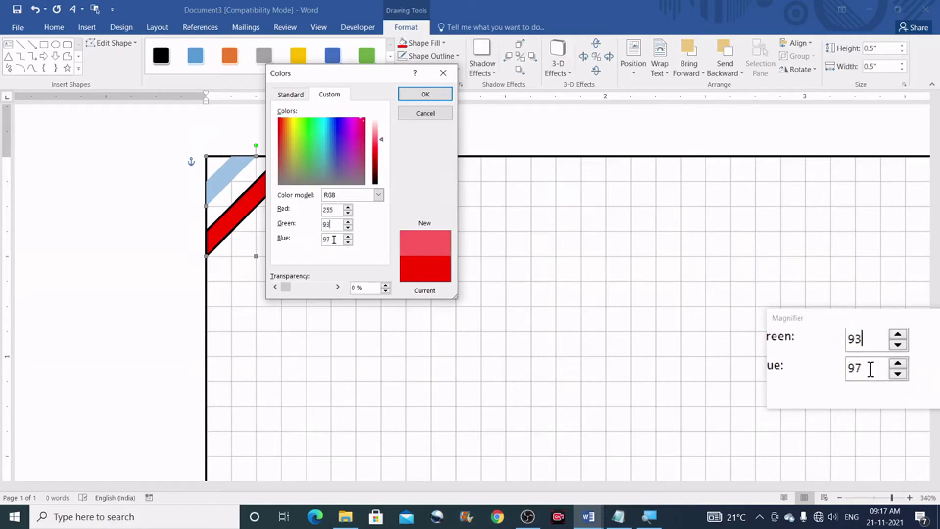
pyautogui.write('9')
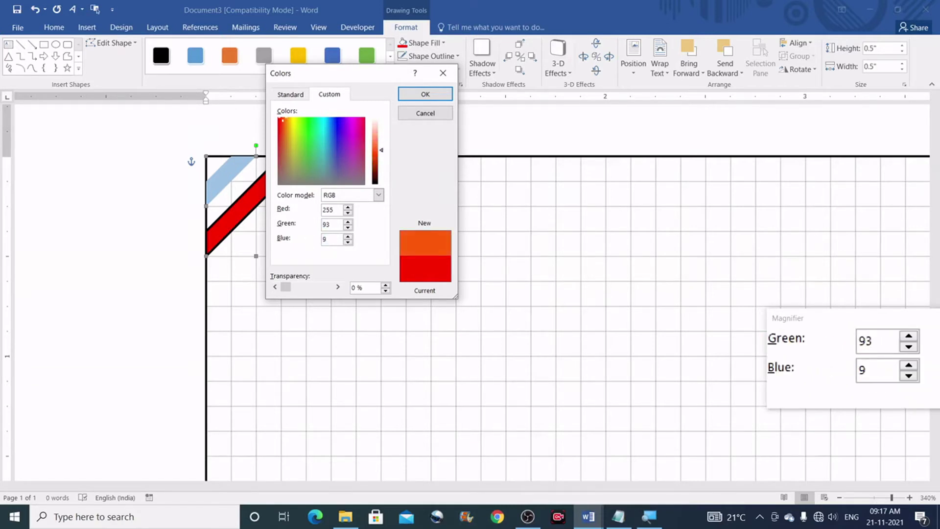
pyautogui.write('3')
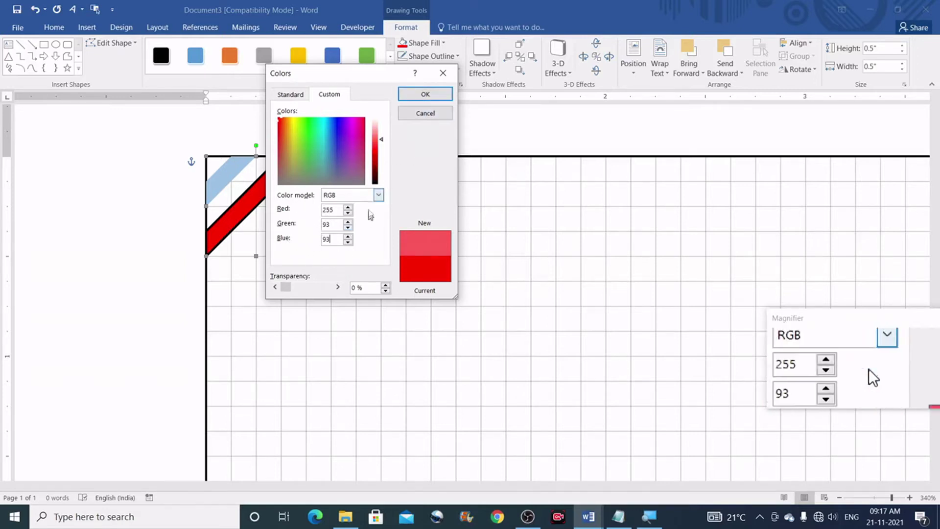
pyautogui.click(427, 95)
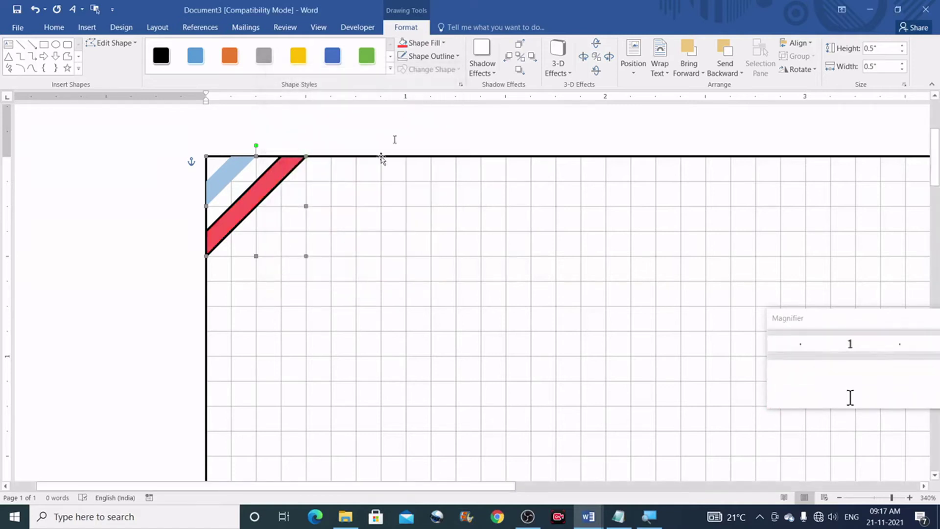
pyautogui.click(402, 56)
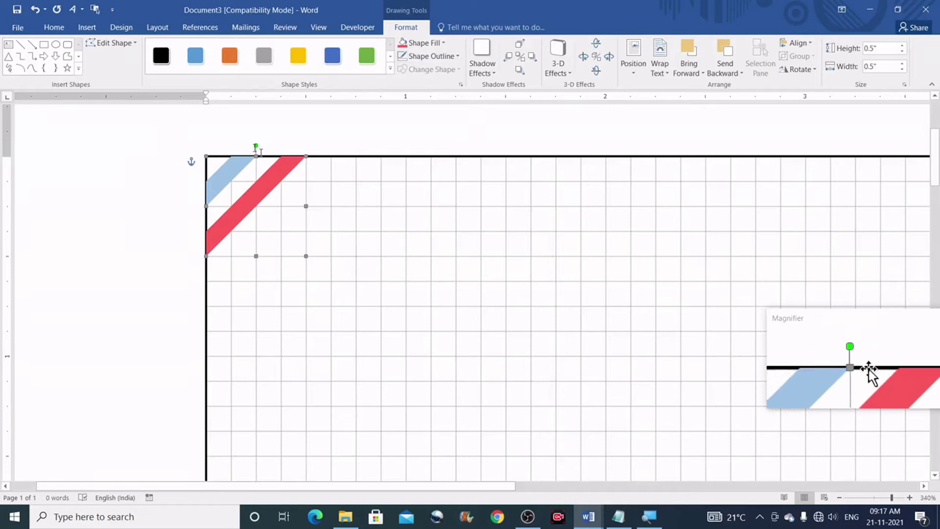
# Draw a third closed diagonal freeform stripe between the fifth and sixth gridlines from the corner, 0.75 by 0.75 inch overall
pyautogui.click(67, 57)
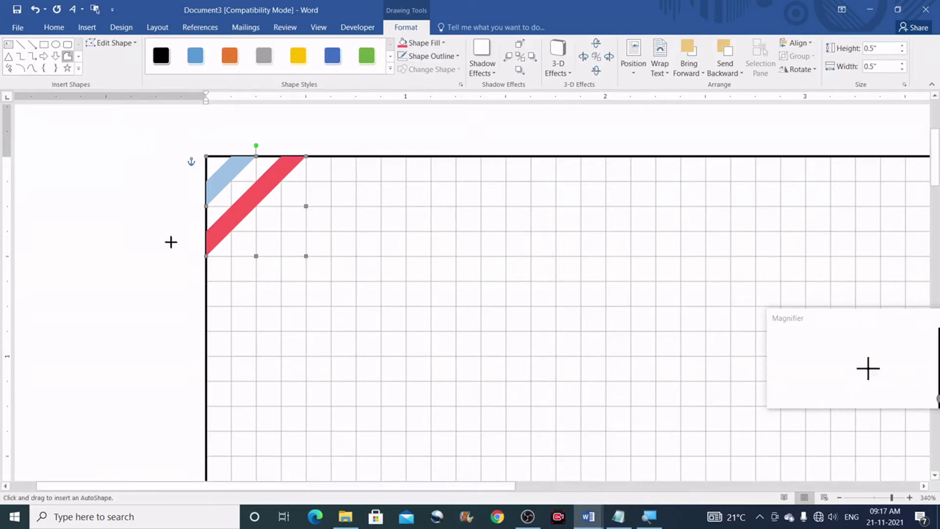
pyautogui.click(206, 282)
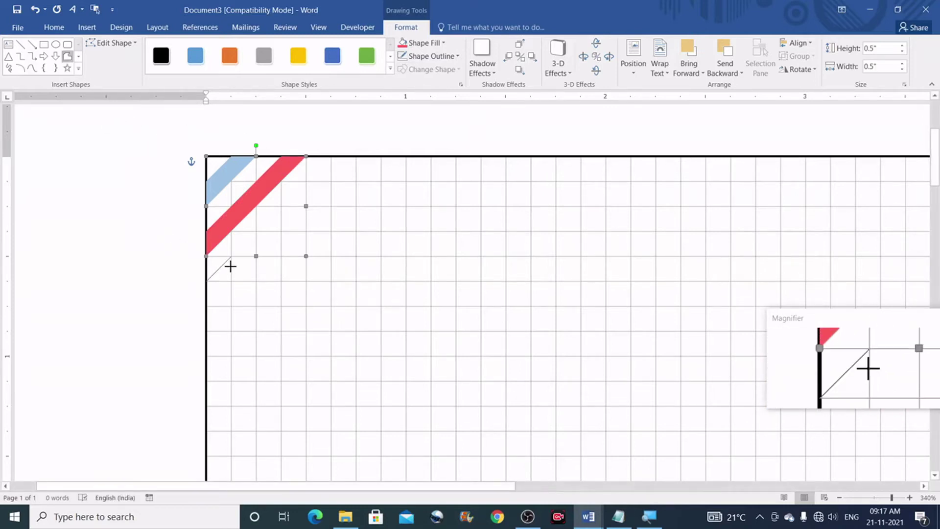
pyautogui.click(356, 157)
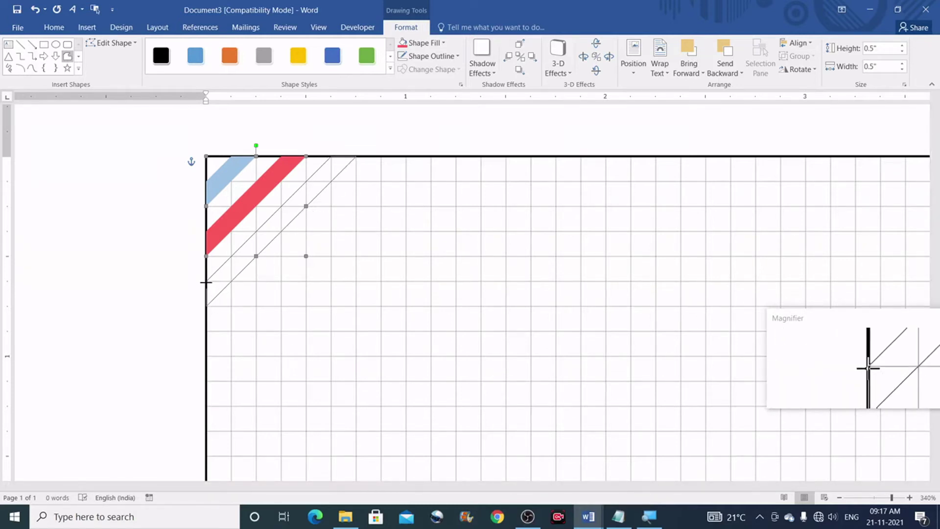
pyautogui.click(206, 283)
# Fill the third stripe with the same light blue as the first and remove its outline
pyautogui.click(432, 45)
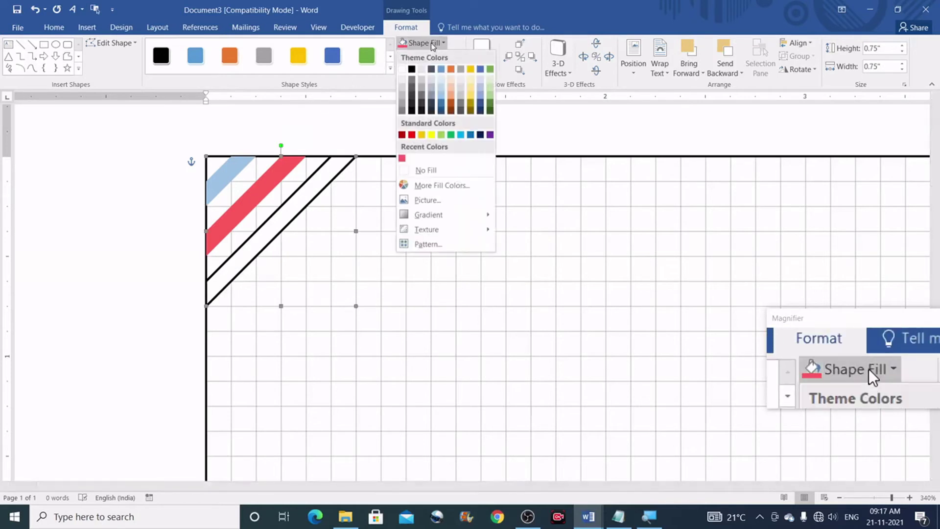
pyautogui.click(441, 94)
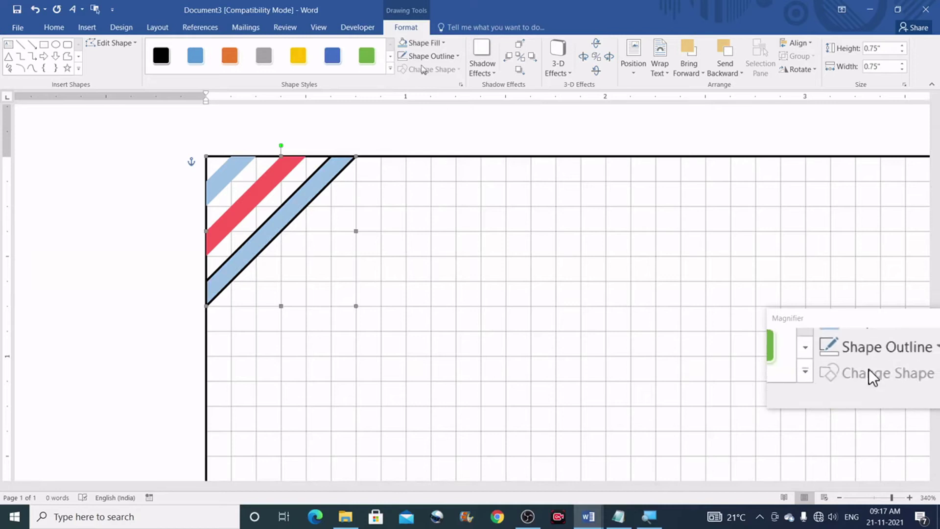
pyautogui.click(402, 58)
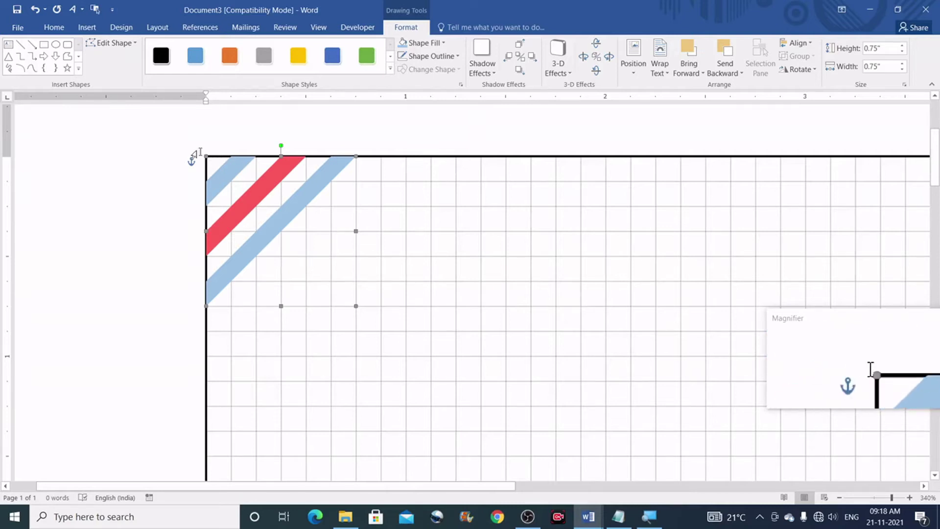
# Draw a fourth closed diagonal freeform stripe between the seventh and eighth gridlines from the corner, 1 by 1 inch overall
pyautogui.click(67, 56)
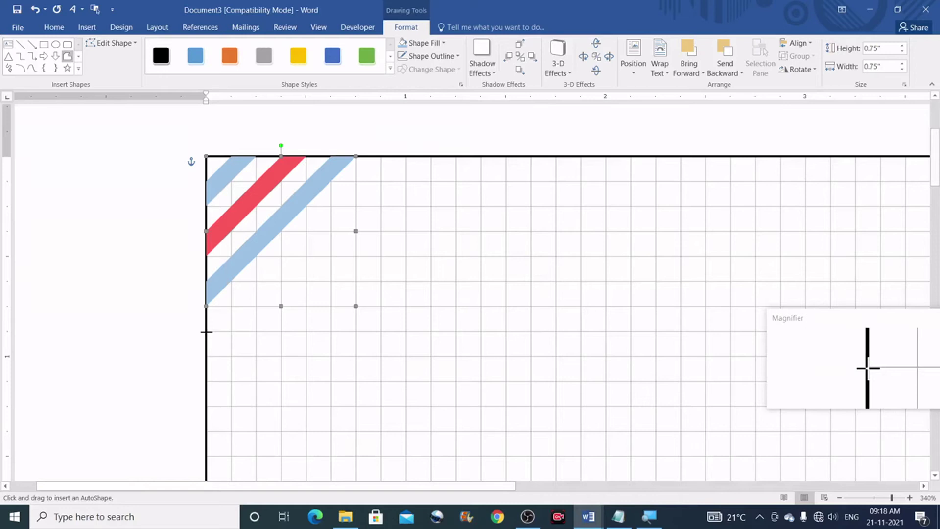
pyautogui.click(206, 332)
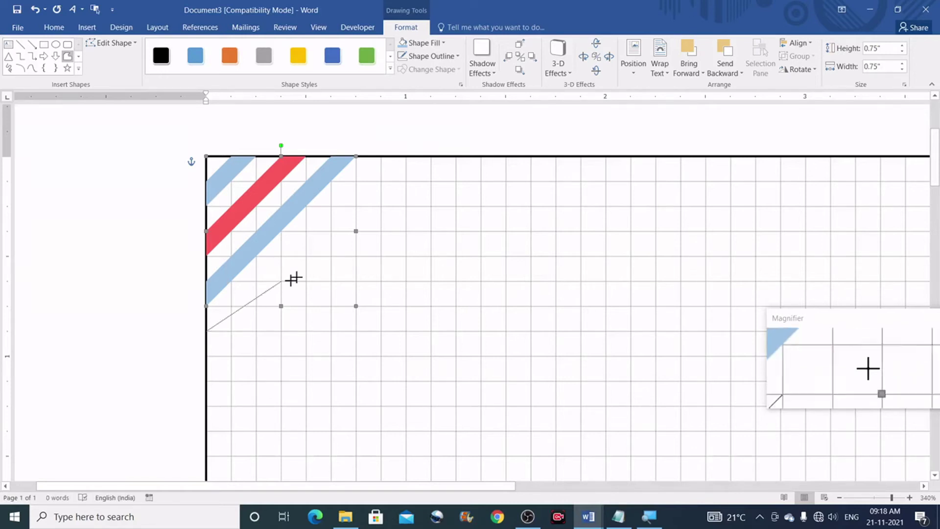
pyautogui.click(406, 158)
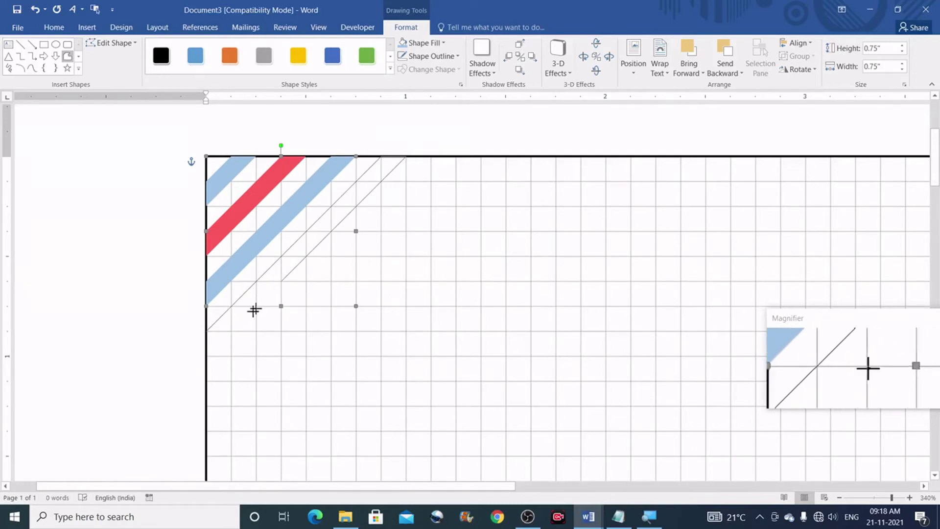
pyautogui.click(207, 356)
pyautogui.click(206, 331)
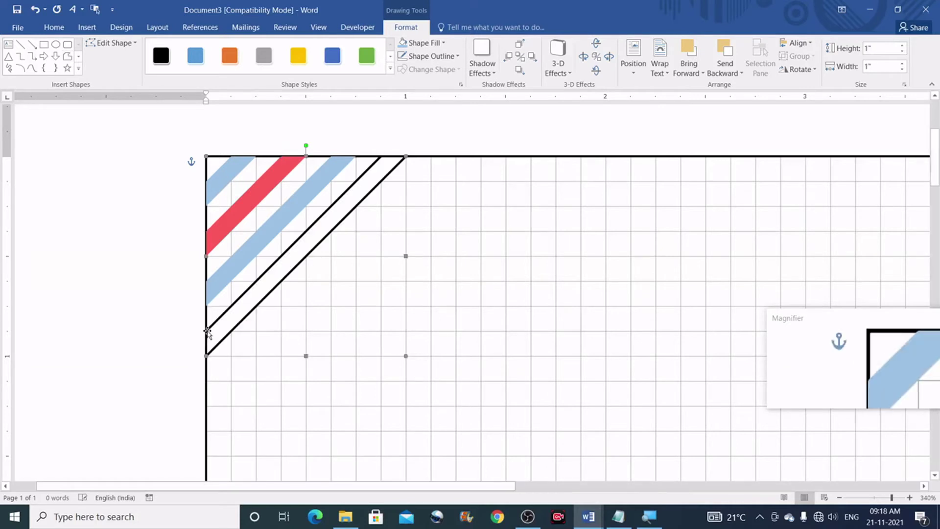
# Fill the fourth stripe with the recently used custom red and remove its outline
pyautogui.click(443, 44)
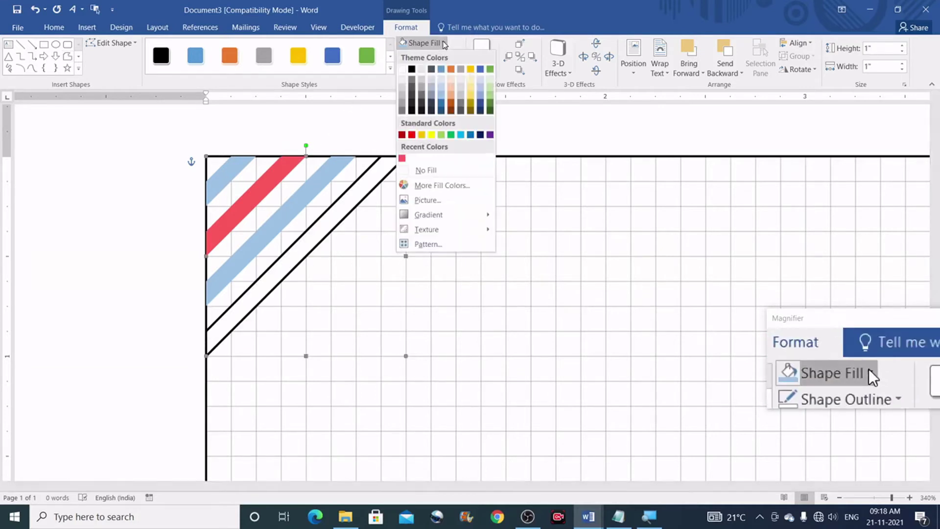
pyautogui.click(402, 159)
pyautogui.click(428, 56)
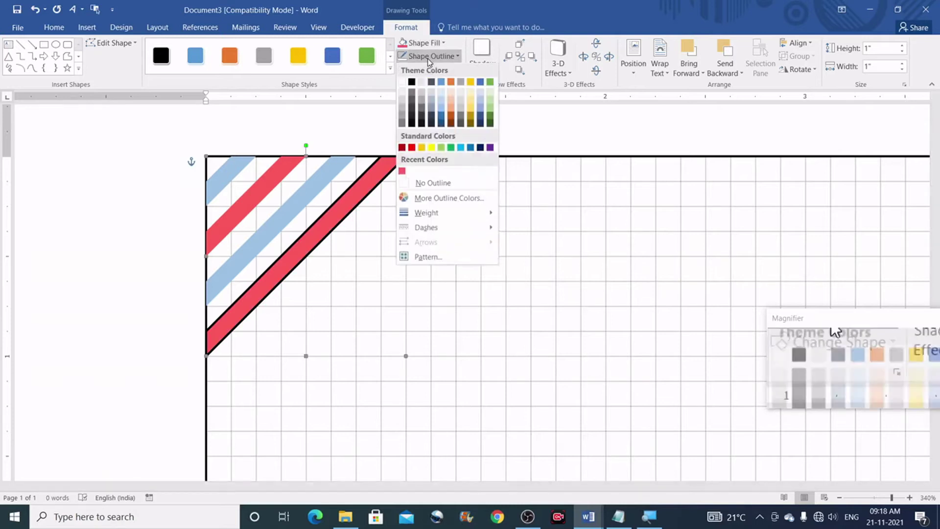
pyautogui.click(433, 183)
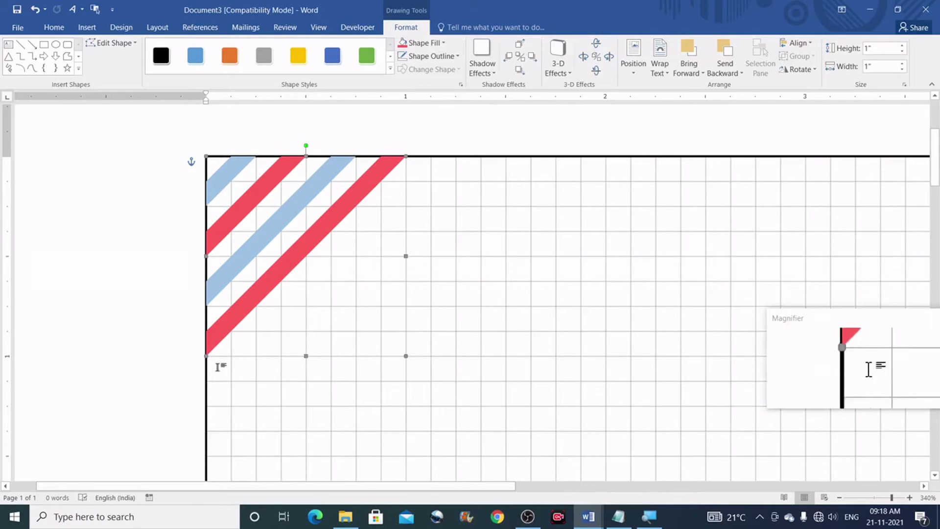
# Draw a fifth closed diagonal freeform stripe between the ninth and tenth gridlines from the corner, 1.25 by 1.25 inches overall
pyautogui.click(68, 58)
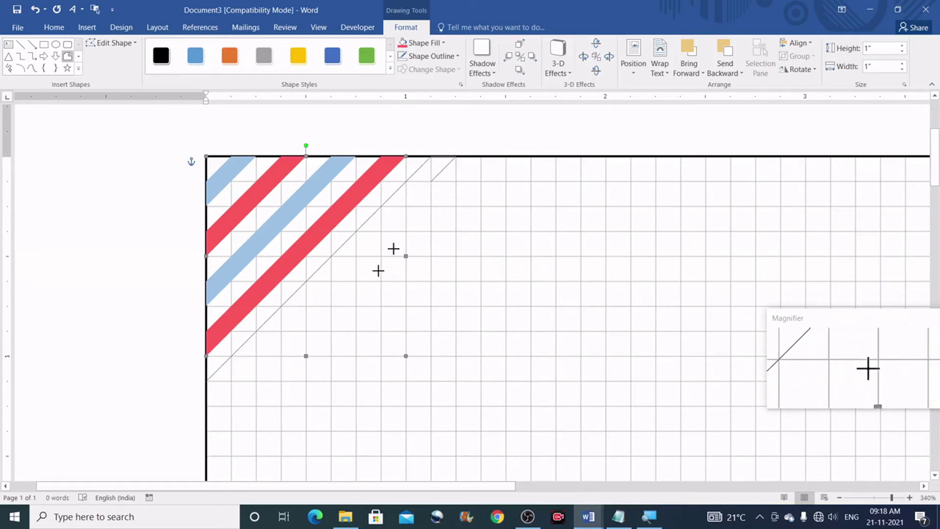
pyautogui.moveTo(265, 375); pyautogui.dragTo(216, 402)
pyautogui.click(207, 405)
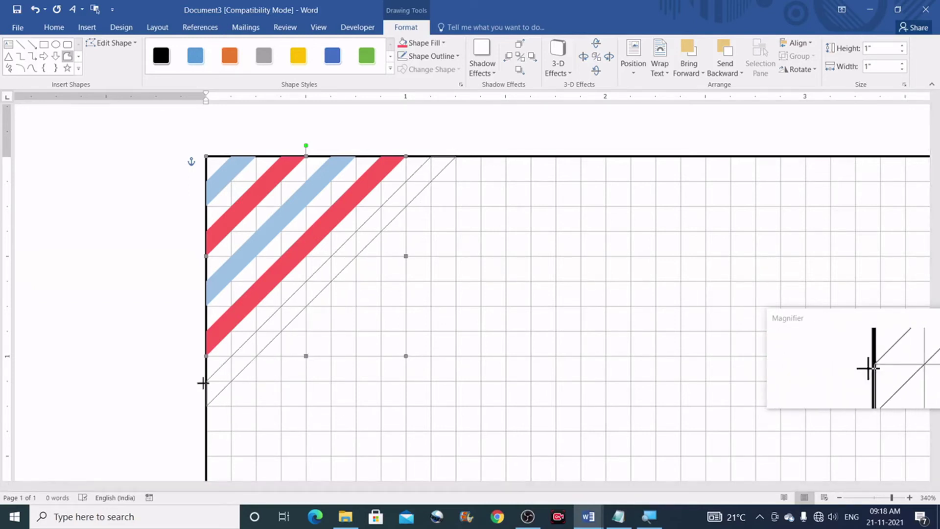
pyautogui.click(204, 380)
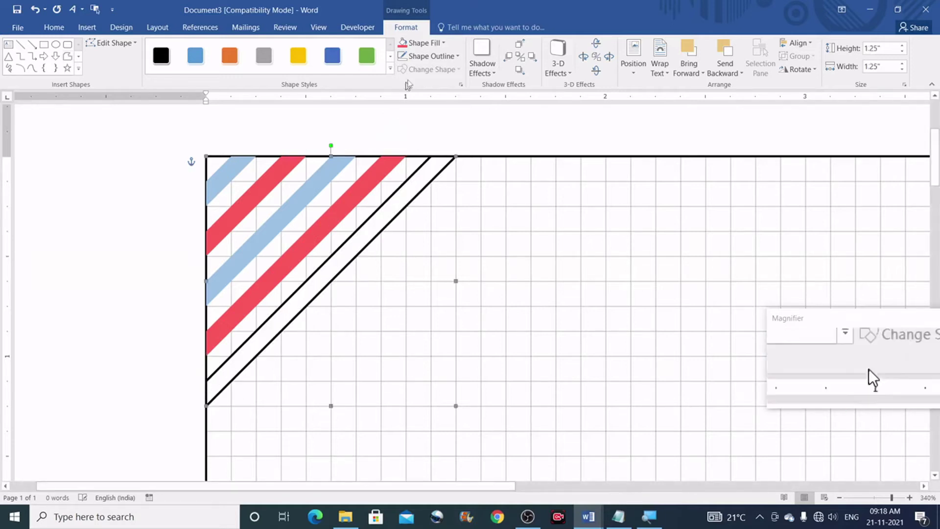
# Give the fifth stripe the light blue fill and no outline
pyautogui.click(425, 45)
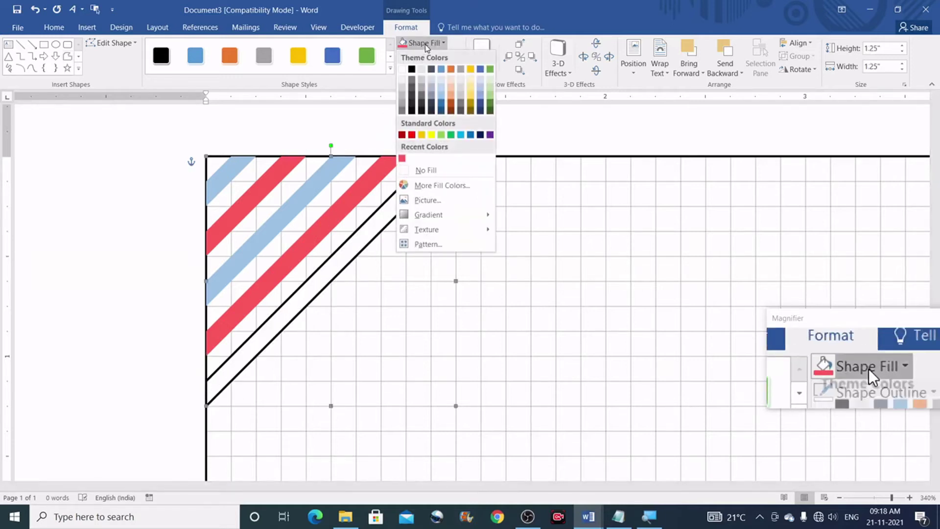
pyautogui.click(441, 95)
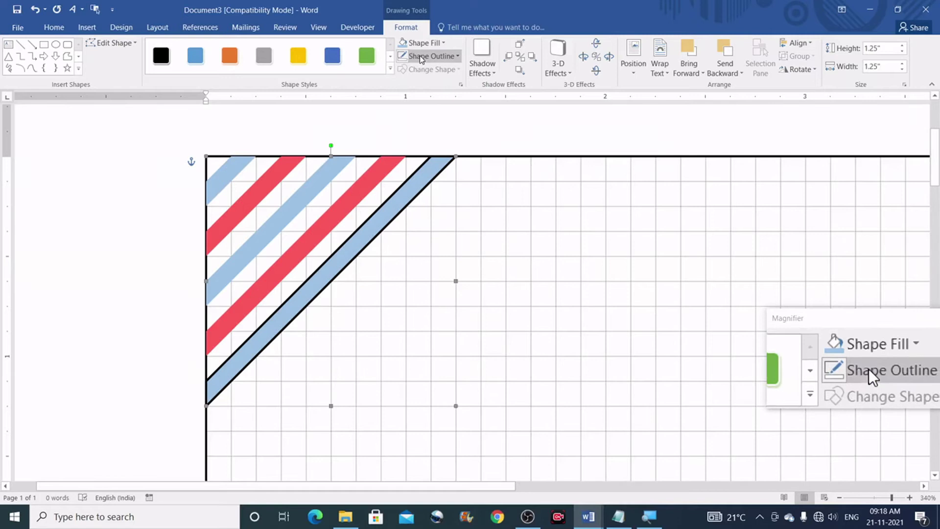
pyautogui.click(419, 56)
pyautogui.click(427, 184)
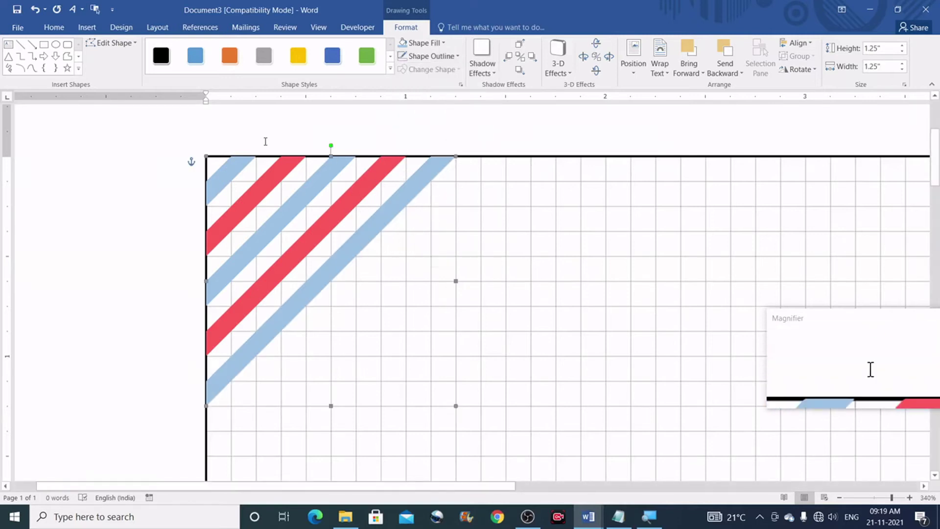
# Draw a sixth closed diagonal freeform stripe between the eleventh and twelfth gridlines from the corner, 1.5 by 1.5 inches overall
pyautogui.click(68, 59)
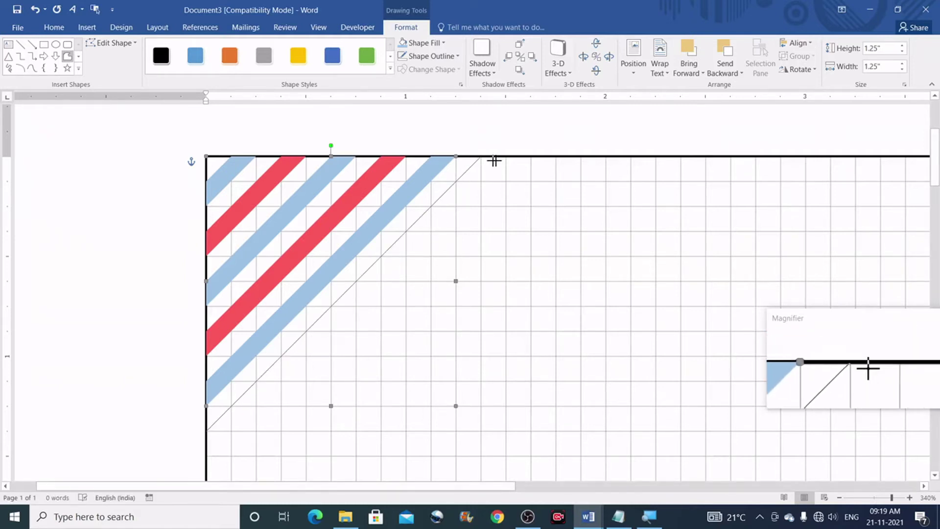
pyautogui.click(210, 456)
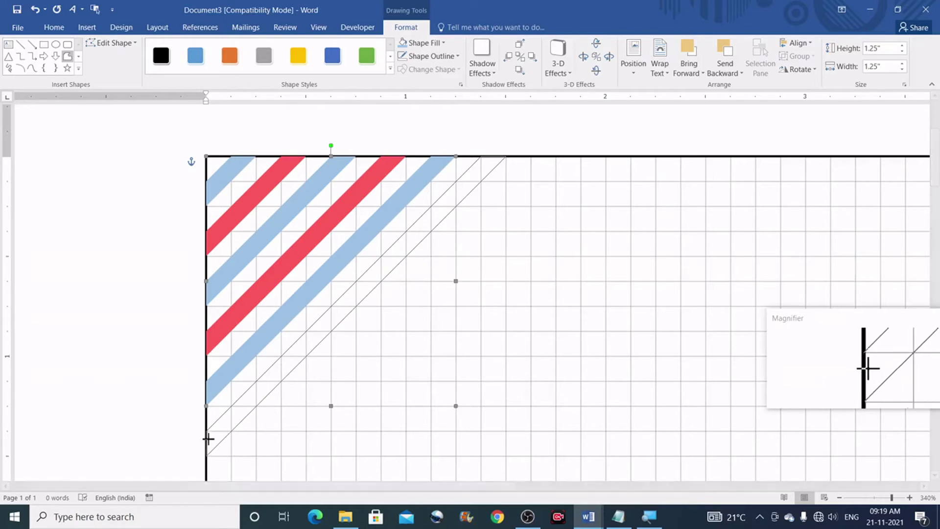
pyautogui.click(231, 408)
# Give the sixth stripe the recently used custom red fill and no outline
pyautogui.click(428, 44)
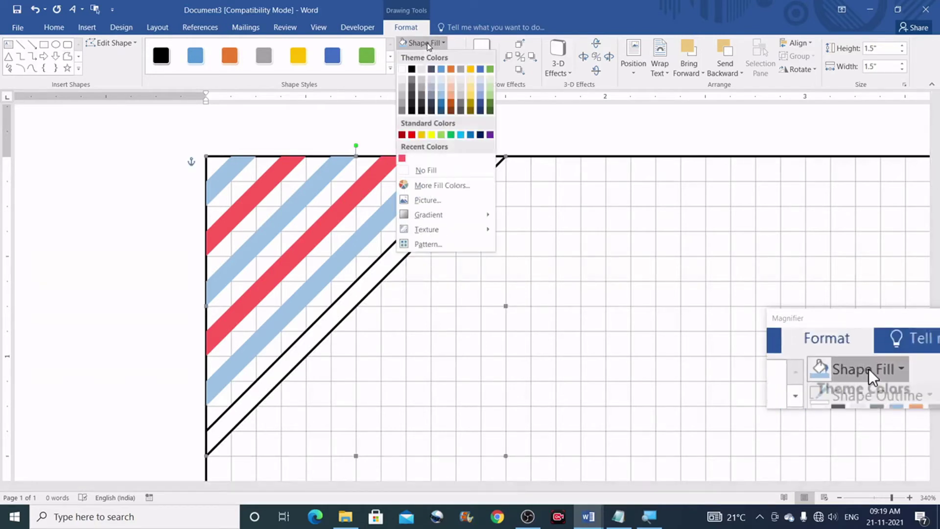
pyautogui.click(402, 157)
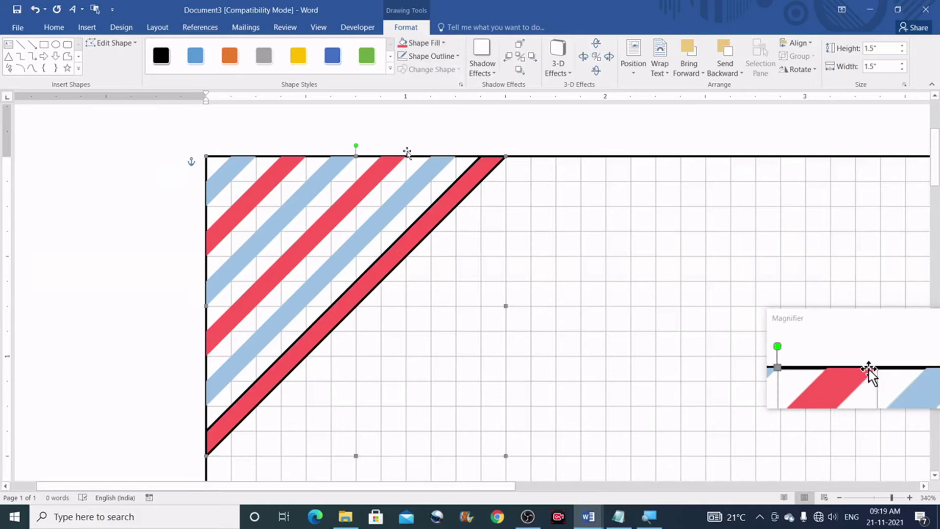
pyautogui.click(405, 58)
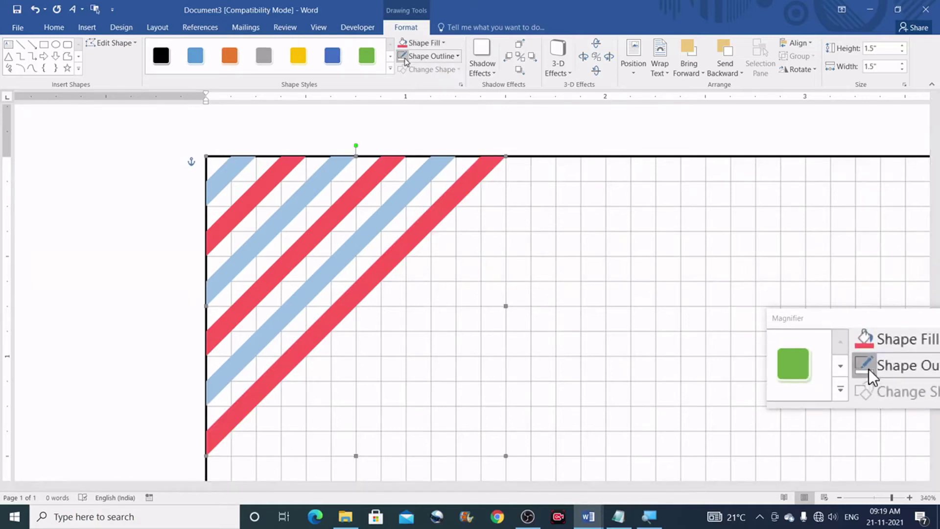
pyautogui.click(415, 58)
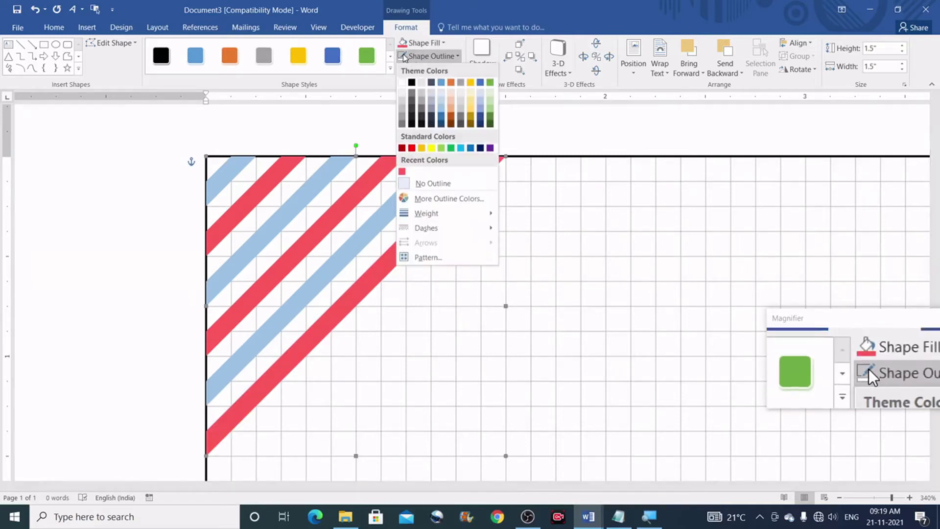
pyautogui.click(405, 59)
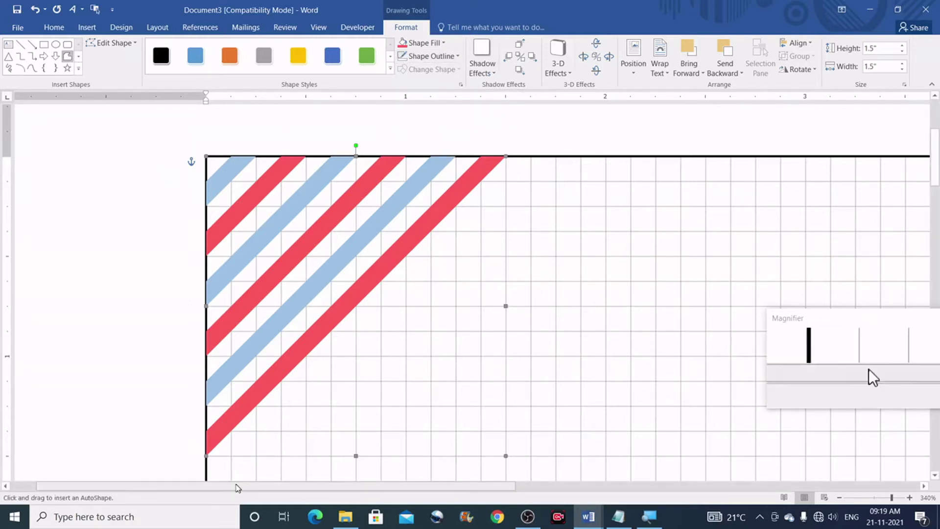
# Draw a seventh closed diagonal freeform stripe between the thirteenth and fourteenth gridlines from the corner, 1.75 by 1.75 inches overall
pyautogui.scroll(-2, 342, 361)
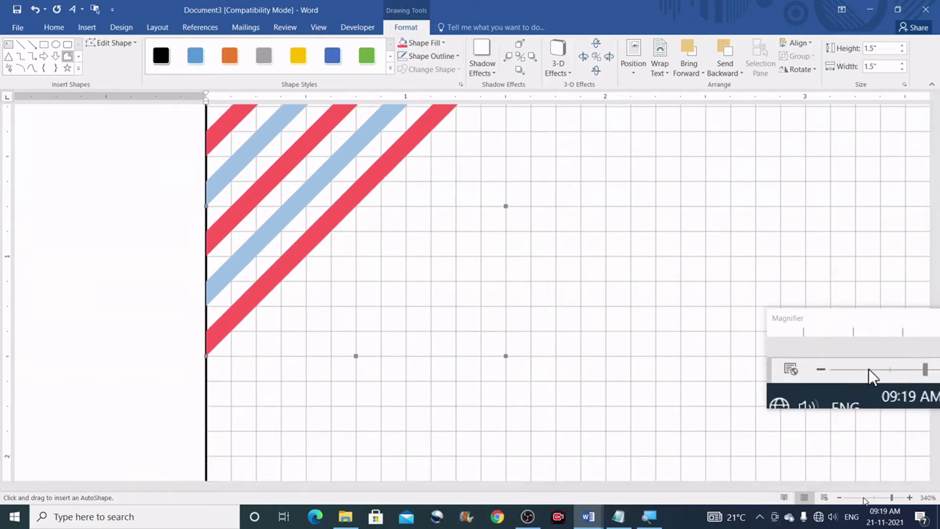
pyautogui.click(842, 498)
pyautogui.click(842, 497)
pyautogui.click(842, 498)
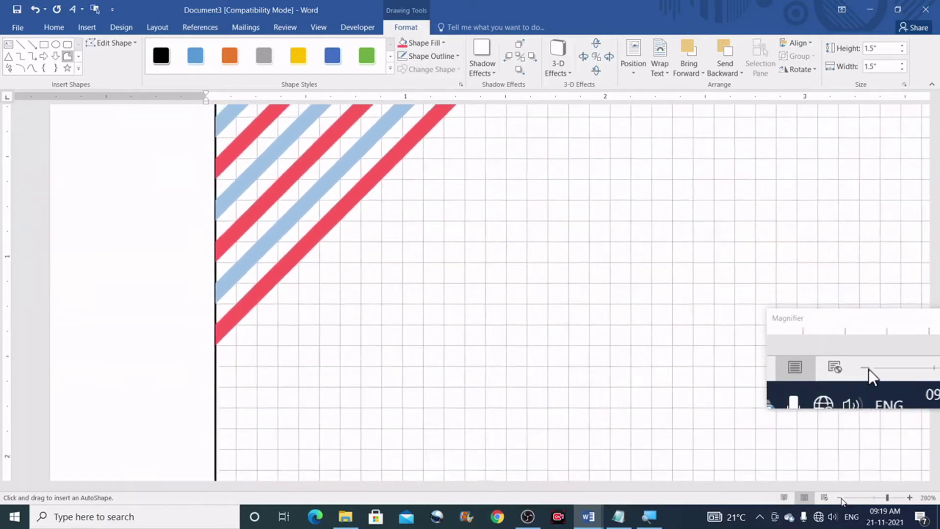
pyautogui.click(842, 498)
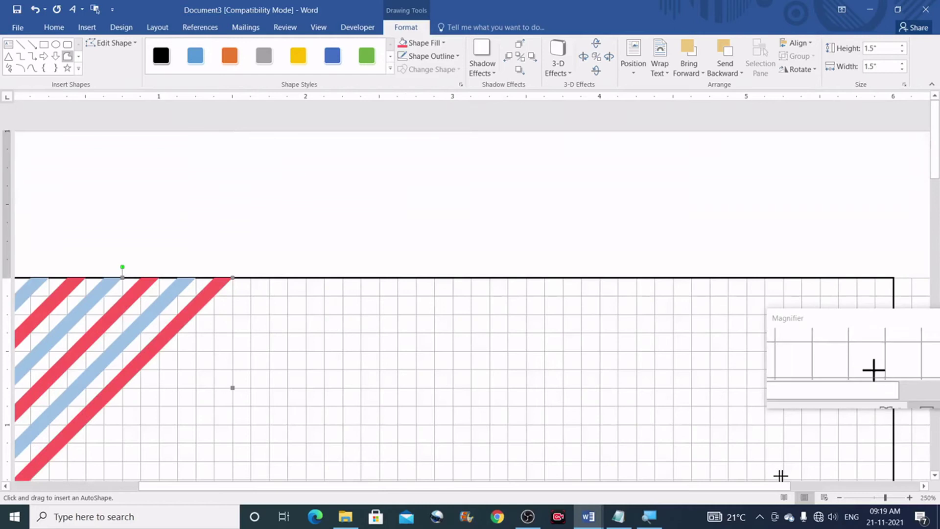
pyautogui.moveTo(741, 489); pyautogui.dragTo(614, 489)
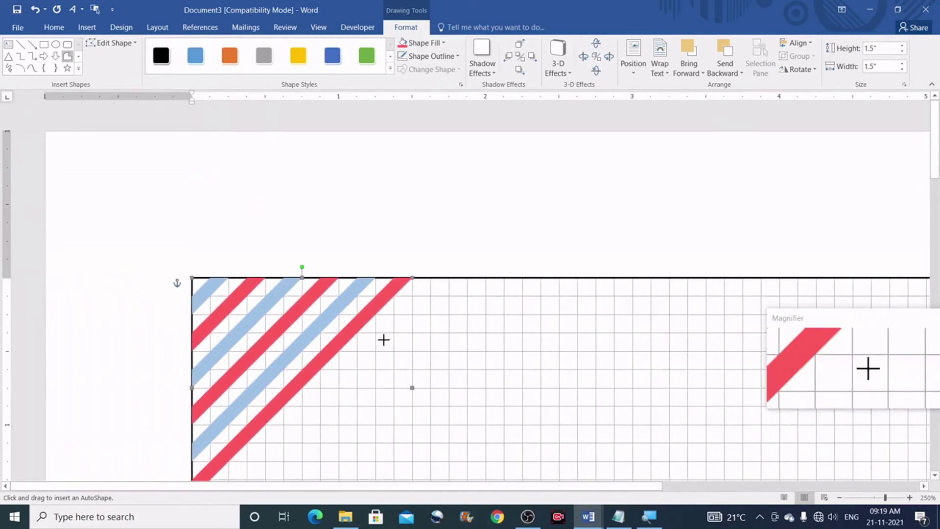
pyautogui.scroll(-5, 383, 339)
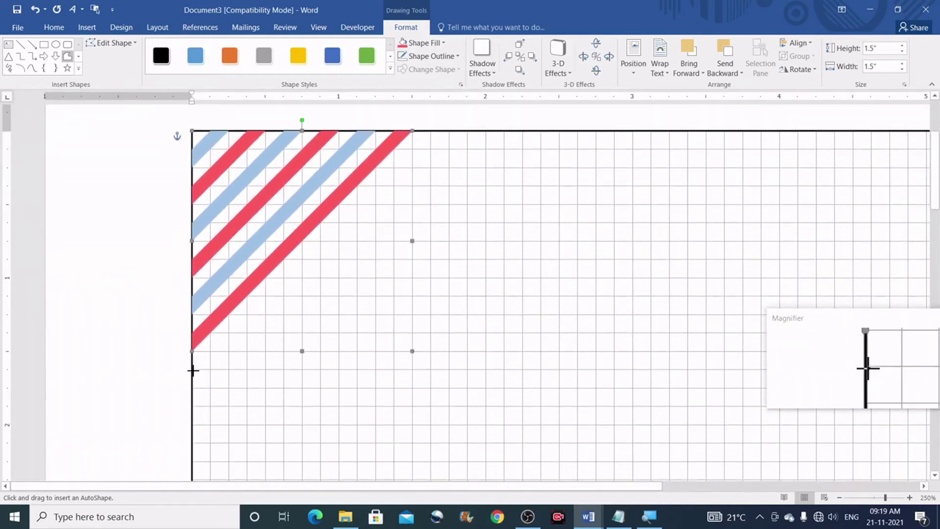
pyautogui.moveTo(394, 202)
pyautogui.mouseDown()
pyautogui.moveTo(432, 142)
pyautogui.moveTo(428, 131)
pyautogui.mouseUp()
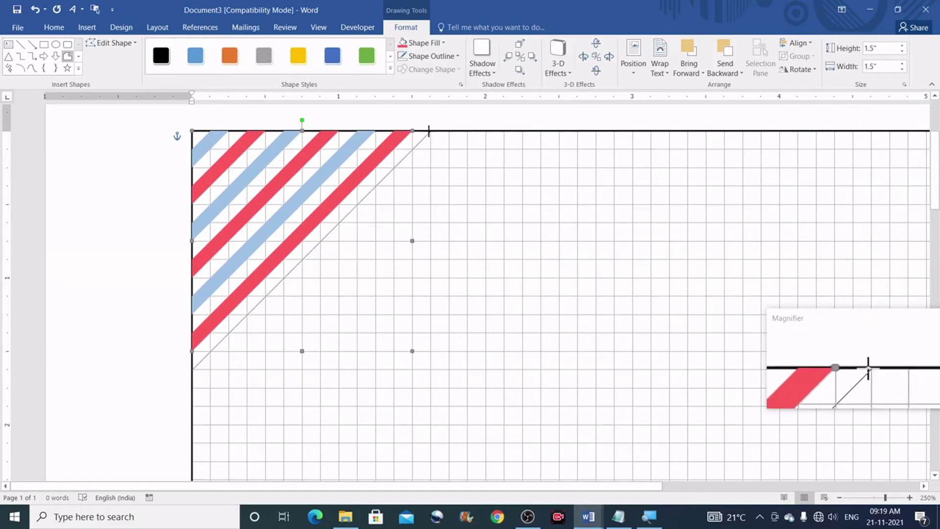
pyautogui.moveTo(207, 384); pyautogui.dragTo(194, 388)
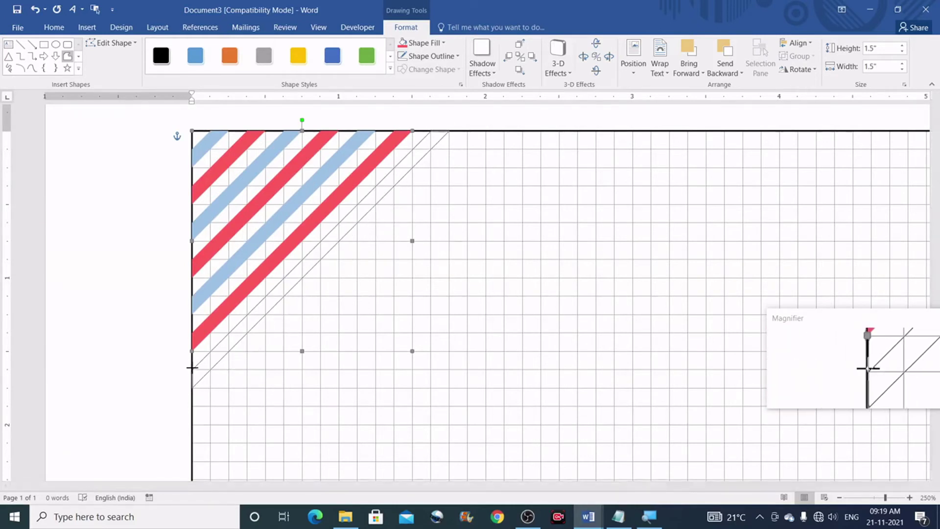
pyautogui.click(193, 353)
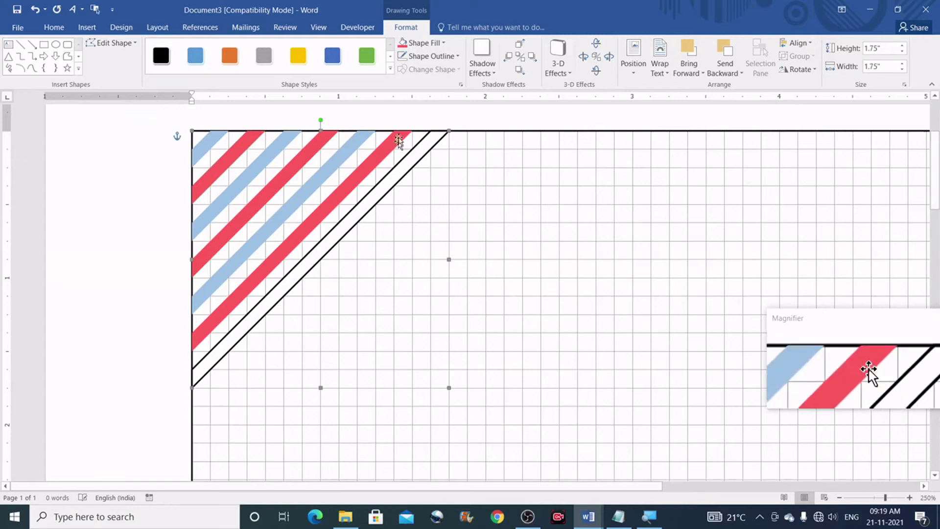
# Give the seventh stripe the light blue fill and no outline
pyautogui.click(433, 45)
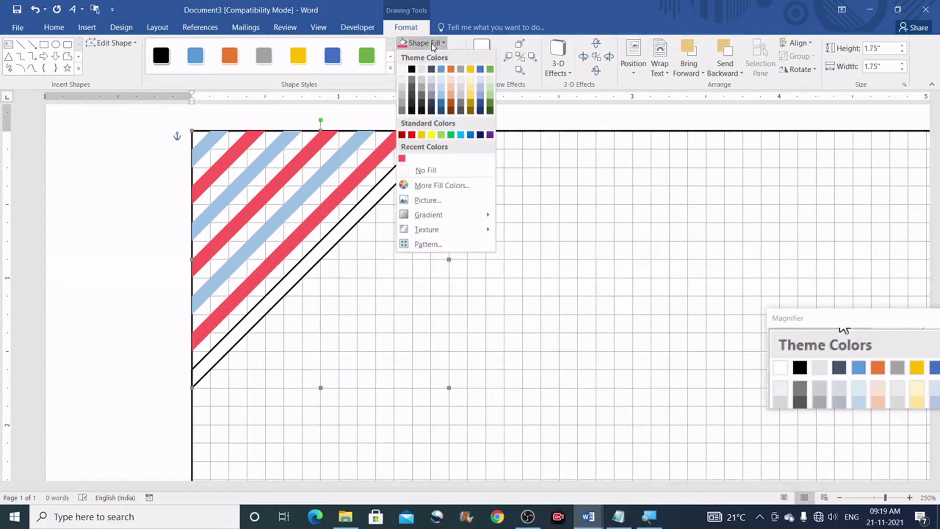
pyautogui.click(440, 99)
pyautogui.click(403, 58)
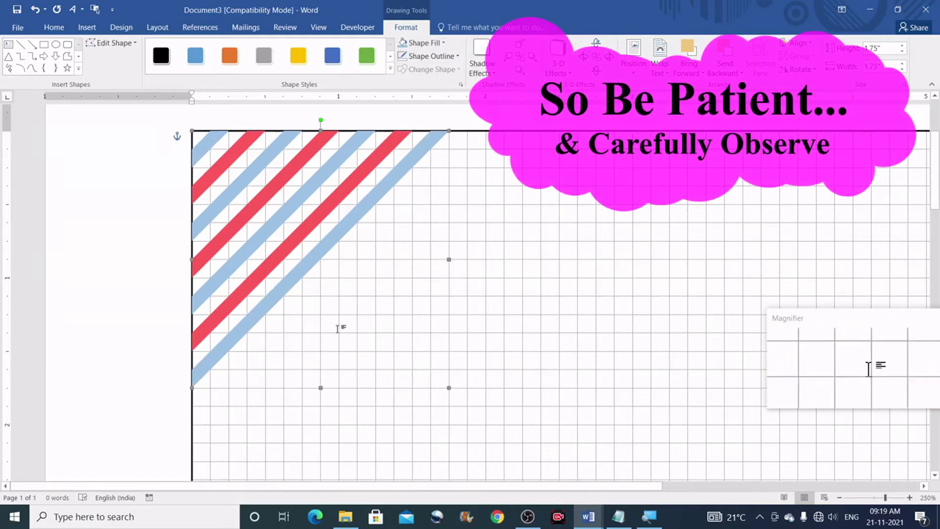
# Draw an eighth closed diagonal freeform stripe between the fifteenth and sixteenth gridlines from the corner, with the recent custom red fill and no outline
pyautogui.click(192, 406)
pyautogui.click(468, 131)
pyautogui.click(486, 130)
pyautogui.click(192, 424)
pyautogui.click(192, 406)
pyautogui.click(434, 44)
pyautogui.click(402, 158)
pyautogui.click(403, 56)
# Draw a ninth diagonal freeform stripe between the seventeenth and eighteenth gridlines, 2.25 by 2.25 inches overall, with light blue fill and no outline
pyautogui.click(67, 56)
pyautogui.click(507, 130)
pyautogui.click(196, 443)
pyautogui.click(435, 43)
pyautogui.click(441, 96)
pyautogui.click(403, 56)
# Draw a tenth closed diagonal freeform stripe between the nineteenth and twentieth gridlines from the corner, 2.5 by 2.5 inches overall
pyautogui.click(68, 56)
pyautogui.click(839, 498)
pyautogui.click(839, 498)
pyautogui.click(839, 498)
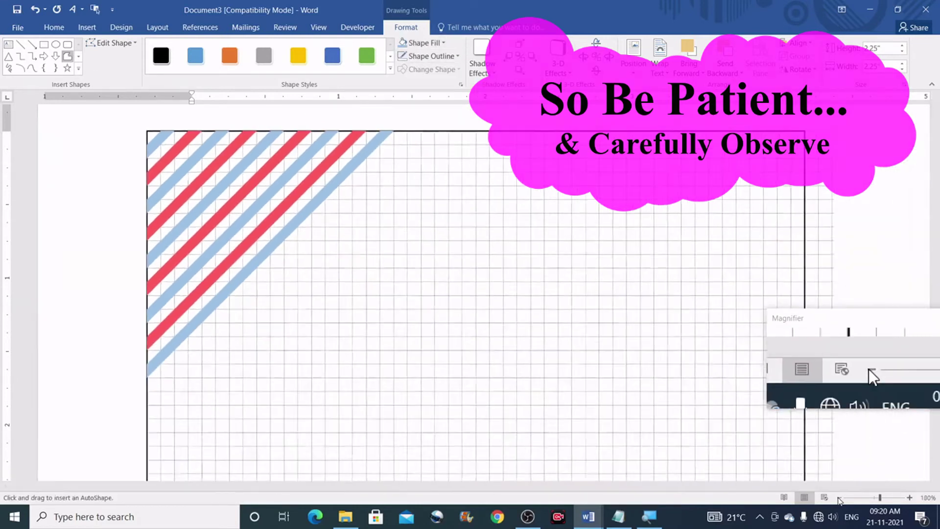
pyautogui.doubleClick(839, 498)
pyautogui.doubleClick(839, 498)
pyautogui.click(840, 498)
pyautogui.click(233, 314)
pyautogui.click(414, 131)
pyautogui.click(424, 130)
pyautogui.click(233, 322)
pyautogui.click(233, 314)
# Give the tenth stripe the recently used custom red fill and no outline
pyautogui.click(431, 43)
pyautogui.click(403, 159)
pyautogui.click(403, 56)
# Draw an eleventh diagonal freeform stripe between the 21st and 22nd gridlines from the corner and fill it light blue
pyautogui.click(68, 56)
pyautogui.click(233, 331)
pyautogui.click(434, 131)
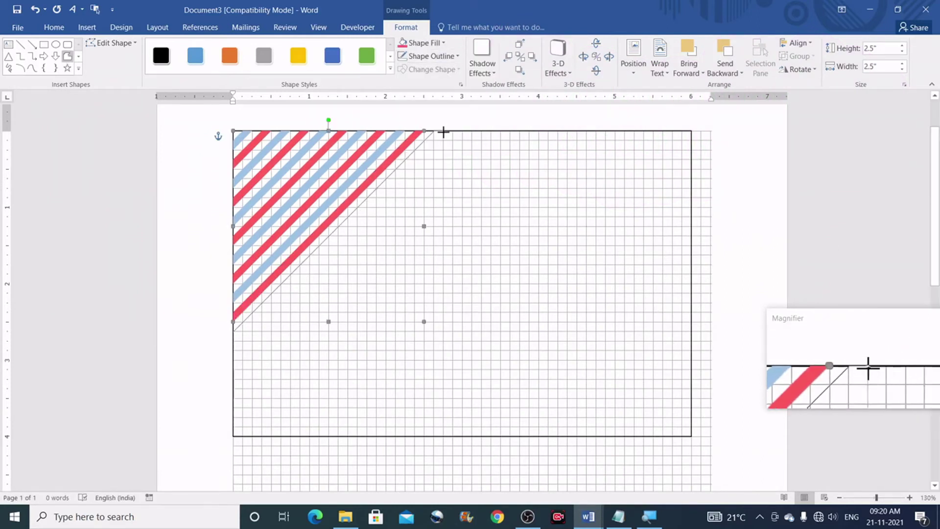
pyautogui.click(233, 331)
pyautogui.click(434, 44)
pyautogui.click(441, 96)
# Draw a twelfth diagonal freeform stripe between the 23rd and 24th gridlines from the corner, with the custom red fill and no outline
pyautogui.click(233, 352)
pyautogui.click(233, 362)
pyautogui.click(403, 43)
pyautogui.click(403, 56)
# Draw a thirteenth diagonal freeform stripe between the 25th and 26th gridlines from the corner, with light blue fill and no outline
pyautogui.click(67, 56)
pyautogui.click(234, 369)
pyautogui.click(463, 130)
pyautogui.click(481, 130)
pyautogui.click(233, 379)
pyautogui.click(234, 369)
pyautogui.click(423, 44)
pyautogui.click(441, 95)
pyautogui.click(403, 55)
# Draw a fourteenth diagonal freeform stripe between the 27th and 28th gridlines from the corner, with the custom red fill and no outline
pyautogui.click(68, 56)
pyautogui.click(233, 388)
pyautogui.click(233, 397)
pyautogui.click(234, 388)
pyautogui.click(425, 43)
pyautogui.click(405, 139)
pyautogui.click(403, 56)
# Draw a fifteenth diagonal freeform stripe between the 29th and 30th gridlines from the corner, with light blue fill and no outline
pyautogui.click(67, 56)
pyautogui.click(234, 408)
pyautogui.click(499, 130)
pyautogui.click(519, 131)
pyautogui.click(233, 416)
pyautogui.click(234, 407)
pyautogui.click(425, 43)
pyautogui.click(441, 95)
pyautogui.click(403, 56)
# Draw a sixteenth diagonal freeform stripe ending at the card's lower-left corner, with the custom red fill and no outline
pyautogui.click(233, 426)
pyautogui.click(529, 131)
pyautogui.click(538, 131)
pyautogui.click(233, 435)
pyautogui.click(233, 426)
pyautogui.click(425, 43)
pyautogui.click(405, 139)
pyautogui.click(402, 56)
# Draw a seventeenth freeform stripe from the card's bottom edge to its top edge, 4 by 4.13 inches overall, and fill it light blue
pyautogui.click(67, 56)
pyautogui.click(243, 436)
pyautogui.click(547, 131)
pyautogui.click(558, 130)
pyautogui.click(252, 435)
pyautogui.click(243, 436)
pyautogui.click(425, 43)
pyautogui.click(441, 95)
# Draw an eighteenth diagonal freeform stripe one grid square beyond the seventeenth, between the card's top and bottom edges, with custom red fill and no outline
pyautogui.click(577, 131)
pyautogui.click(272, 436)
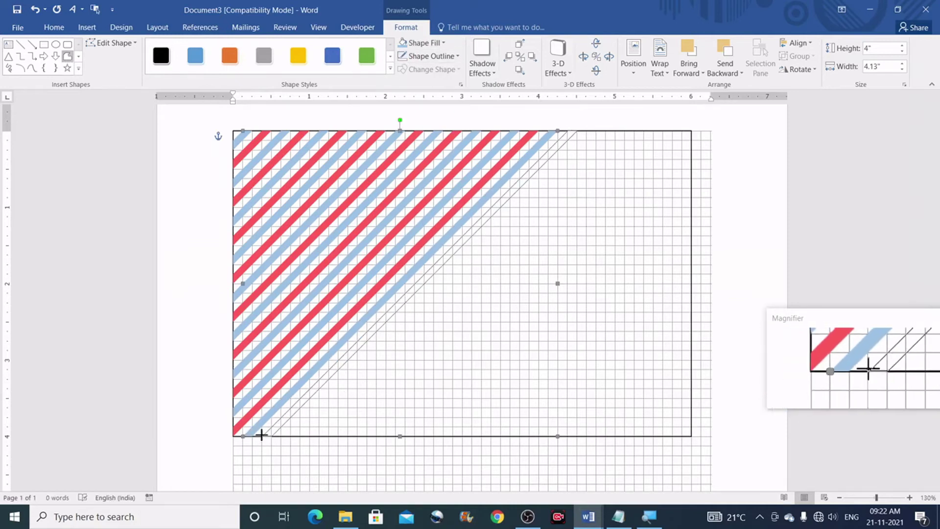
pyautogui.click(262, 436)
pyautogui.click(431, 44)
pyautogui.click(403, 157)
pyautogui.click(403, 56)
# Draw a nineteenth diagonal freeform stripe one grid square beyond the eighteenth, 4 by 4.13 inches overall, with light blue fill and no outline
pyautogui.click(68, 56)
pyautogui.click(281, 435)
pyautogui.click(586, 131)
pyautogui.click(595, 131)
pyautogui.click(290, 436)
pyautogui.click(281, 436)
pyautogui.click(431, 43)
pyautogui.click(441, 99)
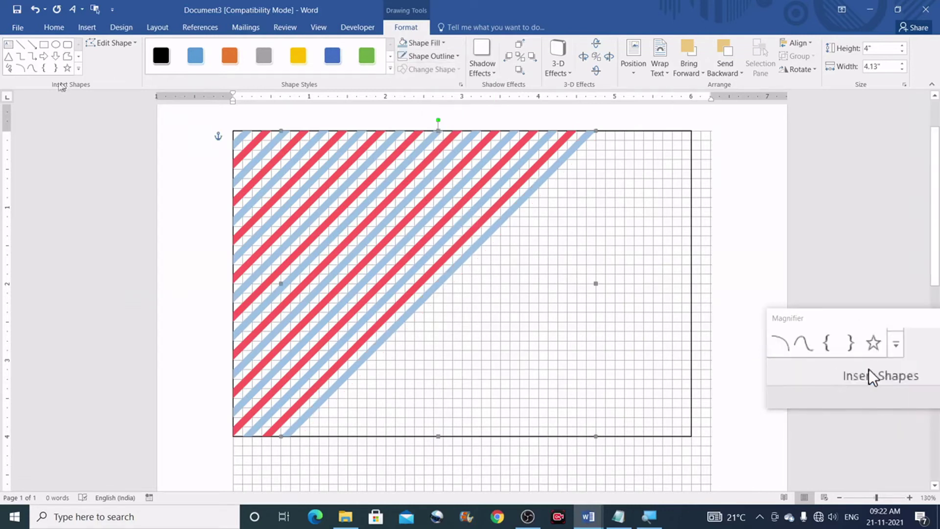
# Complete the twentieth diagonal freeform stripe one grid square beyond the nineteenth, with the custom red fill and no outline
pyautogui.click(301, 435)
pyautogui.click(304, 435)
pyautogui.click(443, 42)
pyautogui.click(405, 157)
# Draw a twenty-first diagonal freeform stripe one grid square further, from the card's bottom edge to its top edge, with light blue fill and no outline
pyautogui.click(67, 56)
pyautogui.click(319, 436)
pyautogui.click(624, 131)
pyautogui.click(634, 131)
pyautogui.click(329, 436)
pyautogui.click(319, 436)
pyautogui.click(443, 42)
pyautogui.click(441, 100)
# Draw a twenty-second freeform stripe from about 1.4 inches along the card's bottom edge up to its top edge, with custom red fill and no outline
pyautogui.click(67, 56)
pyautogui.click(338, 436)
pyautogui.click(643, 131)
pyautogui.click(653, 131)
pyautogui.click(348, 435)
pyautogui.click(338, 435)
pyautogui.click(443, 42)
pyautogui.click(404, 156)
# Draw a twenty-third diagonal freeform stripe one grid square beyond the twenty-second, reaching the card's top edge, with light blue fill and no outline
pyautogui.click(67, 57)
pyautogui.click(358, 436)
pyautogui.click(663, 131)
pyautogui.click(673, 131)
pyautogui.click(368, 435)
pyautogui.click(357, 436)
pyautogui.click(444, 42)
pyautogui.click(441, 100)
# Draw a twenty-fourth diagonal freeform stripe from the bottom edge to the card's upper-right corner, with custom red fill and no outline
pyautogui.click(68, 57)
pyautogui.click(376, 435)
pyautogui.click(681, 130)
pyautogui.click(691, 131)
pyautogui.click(387, 435)
pyautogui.click(377, 436)
pyautogui.click(443, 43)
pyautogui.click(402, 157)
# Draw a twenty-fifth freeform stripe from the bottom edge to the card's right edge just below the upper-right corner, filled light blue without outline
pyautogui.click(67, 56)
pyautogui.click(396, 435)
pyautogui.click(691, 141)
pyautogui.click(692, 150)
pyautogui.click(406, 436)
pyautogui.click(396, 436)
pyautogui.click(443, 42)
pyautogui.click(440, 100)
# Draw a twenty-sixth diagonal freeform stripe one grid square below the twenty-fifth, ending at the card's right edge, with custom red fill and no outline
pyautogui.click(416, 436)
pyautogui.click(692, 160)
pyautogui.click(692, 170)
pyautogui.click(425, 436)
pyautogui.click(415, 436)
pyautogui.click(443, 43)
pyautogui.click(402, 159)
# Draw a twenty-seventh freeform stripe between the card's bottom and right edges, 3.38 by 3.38 inches overall, with light blue fill and no outline
pyautogui.click(67, 57)
pyautogui.click(434, 436)
pyautogui.click(692, 180)
pyautogui.click(692, 190)
pyautogui.click(445, 435)
pyautogui.click(435, 436)
pyautogui.click(444, 43)
pyautogui.click(440, 99)
# Draw a twenty-eighth diagonal freeform stripe one grid square beyond the 3.38-inch stripe, with custom red fill and no outline
pyautogui.click(67, 56)
pyautogui.click(454, 436)
pyautogui.click(691, 199)
pyautogui.click(691, 209)
pyautogui.click(464, 435)
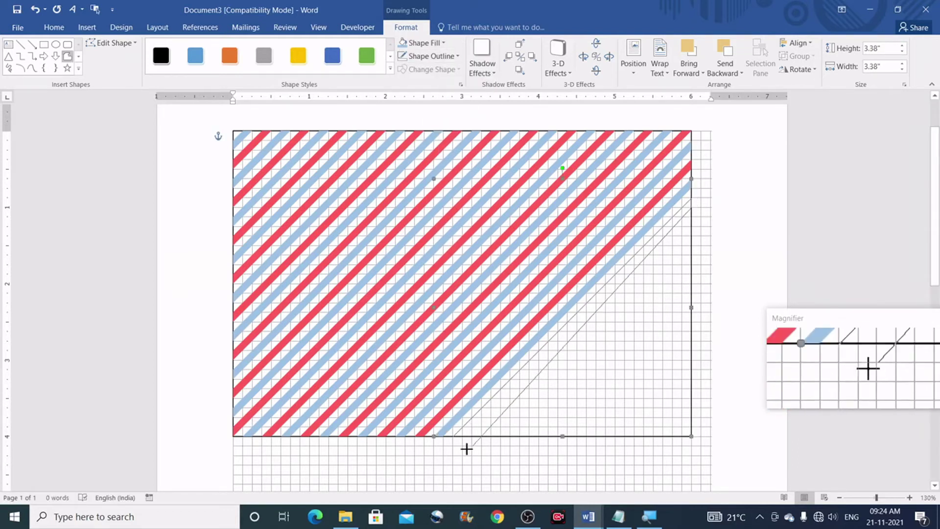
pyautogui.click(454, 436)
pyautogui.click(443, 43)
pyautogui.click(403, 156)
# Draw a twenty-ninth freeform stripe from about 3.1 inches along the bottom edge to the card's right edge, with light blue fill and no outline
pyautogui.click(67, 57)
pyautogui.click(472, 436)
pyautogui.click(692, 217)
pyautogui.click(692, 226)
pyautogui.click(482, 436)
pyautogui.click(472, 436)
pyautogui.click(426, 46)
pyautogui.click(440, 100)
pyautogui.click(403, 56)
# Draw a thirtieth diagonal freeform stripe one grid square beyond the twenty-ninth, with custom red fill and no outline
pyautogui.click(67, 57)
pyautogui.click(492, 436)
pyautogui.click(691, 237)
pyautogui.click(691, 247)
pyautogui.click(511, 436)
pyautogui.click(492, 436)
pyautogui.click(443, 43)
pyautogui.click(402, 156)
# Draw a thirty-first freeform stripe from about 3.6 inches along the bottom edge to the card's right edge, with light blue fill and no outline
pyautogui.click(67, 56)
pyautogui.click(512, 436)
pyautogui.click(691, 256)
pyautogui.click(691, 266)
pyautogui.click(530, 436)
pyautogui.click(511, 436)
pyautogui.click(443, 43)
pyautogui.click(412, 156)
# Draw a thirty-second diagonal freeform stripe one grid square beyond the thirty-first, with custom red fill and no outline
pyautogui.click(67, 57)
pyautogui.click(530, 435)
pyautogui.click(691, 276)
pyautogui.click(691, 285)
pyautogui.click(540, 435)
pyautogui.click(531, 436)
pyautogui.click(443, 42)
pyautogui.click(438, 102)
# Draw a thirty-third freeform stripe between the card's bottom and right edges, 1.88 by 1.88 inches overall, and fill it light blue
pyautogui.click(67, 56)
pyautogui.click(549, 436)
pyautogui.click(691, 294)
pyautogui.click(692, 304)
pyautogui.click(559, 436)
pyautogui.click(549, 436)
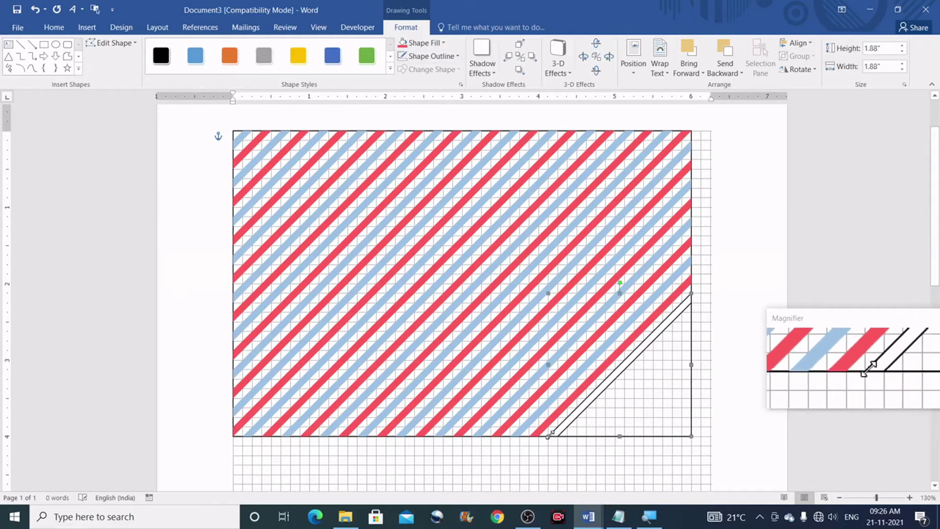
pyautogui.click(443, 43)
pyautogui.click(439, 101)
# Draw a thirty-fourth diagonal freeform stripe one grid square beyond the 1.88-inch stripe, with custom red fill and no outline
pyautogui.click(67, 56)
pyautogui.click(568, 436)
pyautogui.click(692, 313)
pyautogui.click(691, 323)
pyautogui.click(578, 435)
pyautogui.click(568, 436)
pyautogui.click(443, 43)
pyautogui.click(402, 159)
pyautogui.click(409, 57)
# Draw a thirty-fifth freeform stripe from about 4.6 inches along the bottom edge to the card's right edge, with light blue fill and no outline
pyautogui.click(67, 56)
pyautogui.click(587, 436)
pyautogui.click(692, 332)
pyautogui.click(691, 342)
pyautogui.click(597, 435)
pyautogui.click(587, 436)
pyautogui.click(443, 43)
pyautogui.click(439, 102)
pyautogui.click(405, 57)
# Draw a thirty-sixth diagonal freeform stripe one grid square beyond the thirty-fifth, with custom red fill and no outline
pyautogui.click(67, 56)
pyautogui.click(607, 436)
pyautogui.click(691, 352)
pyautogui.click(691, 362)
pyautogui.click(617, 436)
pyautogui.click(607, 435)
pyautogui.click(443, 43)
pyautogui.click(402, 158)
pyautogui.click(405, 56)
# Draw a thirty-seventh freeform stripe near the card's lower-right corner, one grid square beyond the thirty-sixth, with light blue fill and no outline
pyautogui.click(64, 57)
pyautogui.click(627, 435)
pyautogui.click(691, 372)
pyautogui.click(691, 382)
pyautogui.click(636, 436)
pyautogui.click(627, 436)
pyautogui.click(443, 43)
pyautogui.click(434, 93)
pyautogui.click(406, 56)
# Draw a thirty-eighth freeform stripe from about 5.4 inches along the bottom edge to the card's right edge, with custom red fill and no outline
pyautogui.click(67, 56)
pyautogui.click(646, 435)
pyautogui.click(692, 391)
pyautogui.click(692, 401)
pyautogui.click(655, 436)
pyautogui.click(646, 436)
pyautogui.click(443, 43)
pyautogui.click(402, 158)
pyautogui.click(405, 57)
# Draw a thirty-ninth freeform stripe, about 0.38 inch in size, near the card's lower-right corner, with light blue fill and no outline
pyautogui.click(67, 57)
pyautogui.click(665, 435)
pyautogui.click(692, 408)
pyautogui.click(692, 419)
pyautogui.click(675, 435)
pyautogui.click(665, 436)
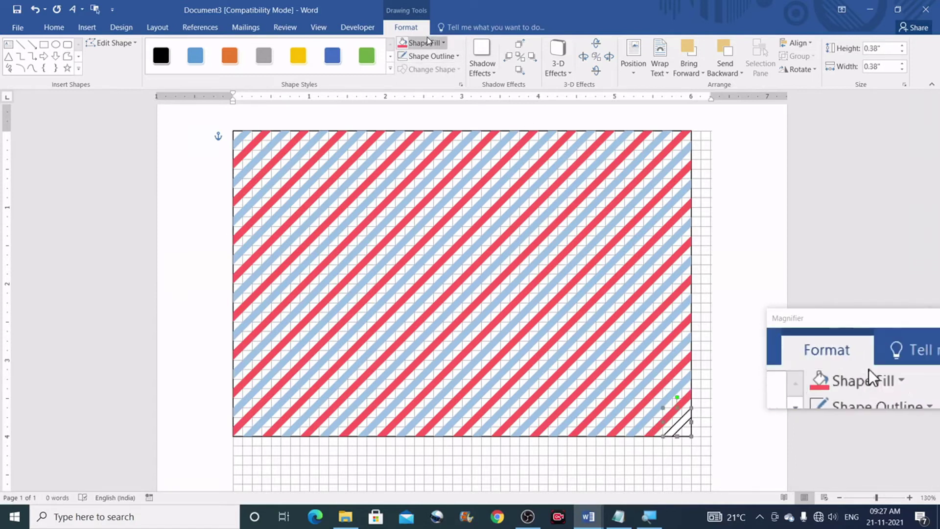
pyautogui.click(443, 43)
pyautogui.click(434, 93)
# Draw a freeform triangle about 0.13 inch in size in the card's lower-right corner, with custom red fill and no outline
pyautogui.click(67, 56)
pyautogui.scroll(5, 538, 490)
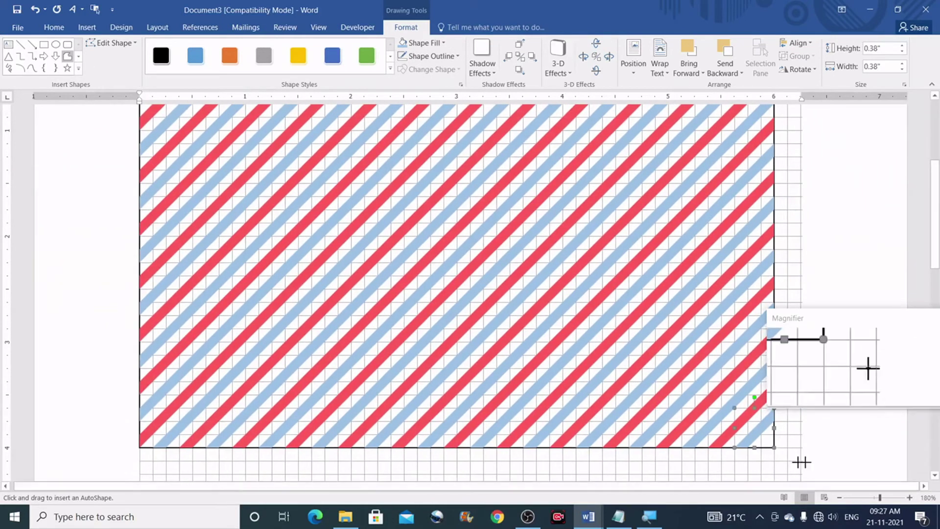
pyautogui.click(910, 497)
pyautogui.click(909, 497)
pyautogui.click(756, 452)
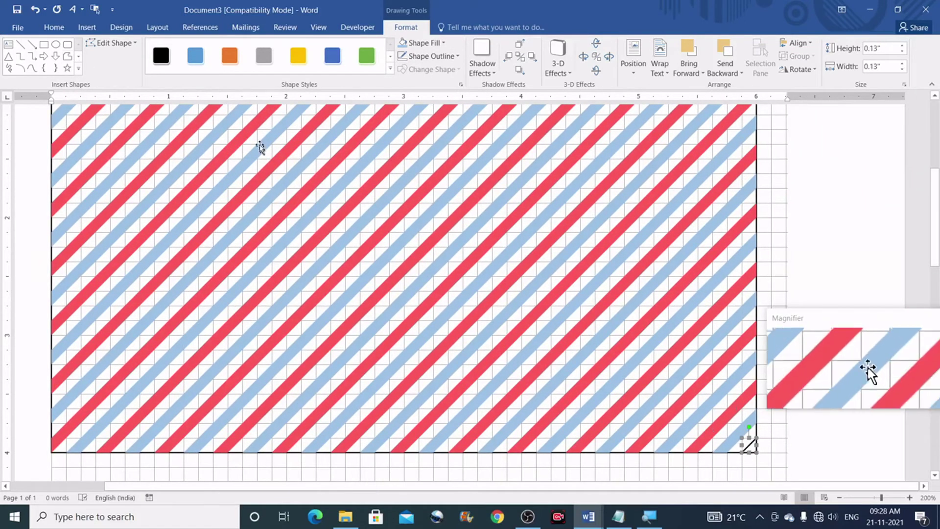
pyautogui.click(424, 43)
pyautogui.click(409, 155)
pyautogui.click(831, 246)
pyautogui.scroll(-2, 831, 246)
pyautogui.scroll(-5, 830, 247)
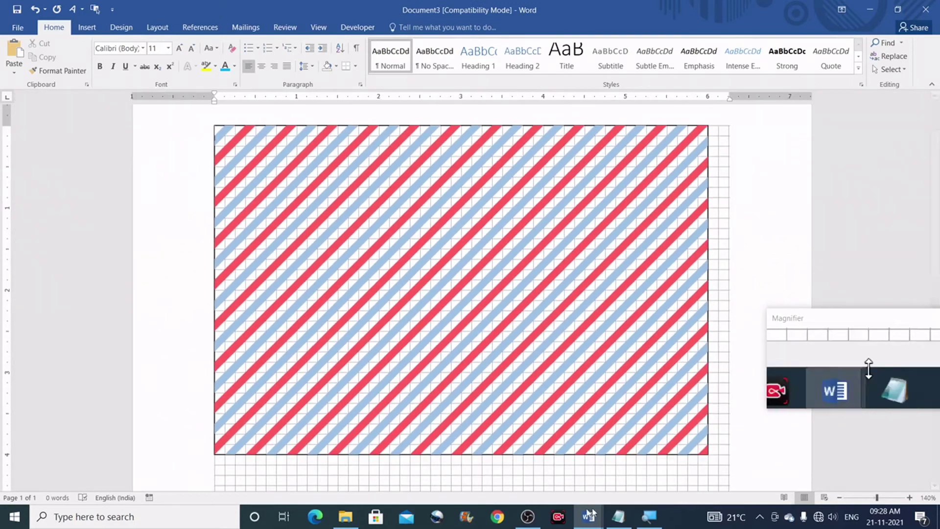
pyautogui.click(528, 516)
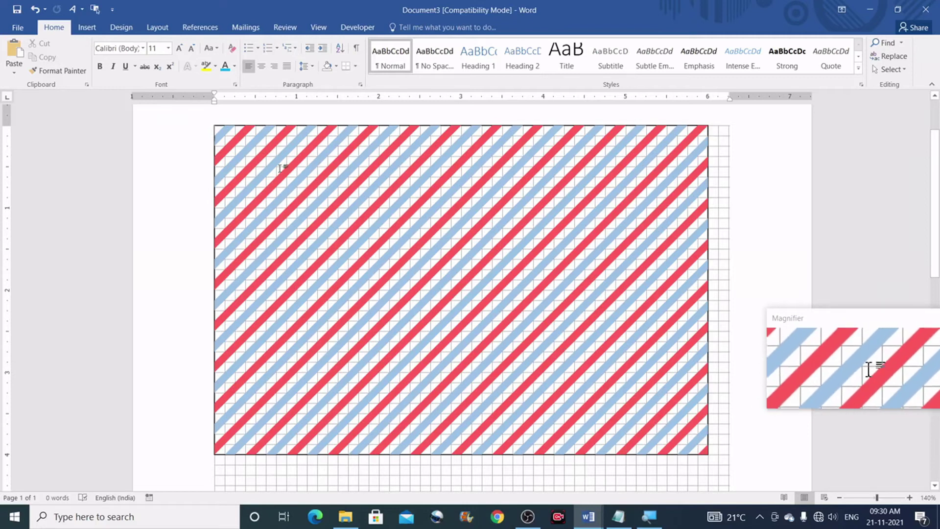
# Draw a 5.75 by 3.75 inch rectangle over the stripes, inset one grid square from each card edge
pyautogui.click(87, 29)
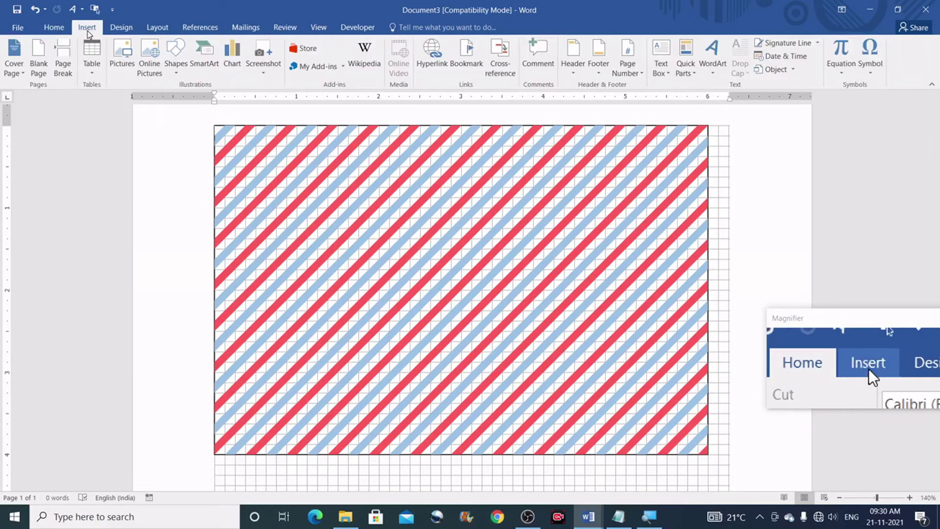
pyautogui.click(177, 71)
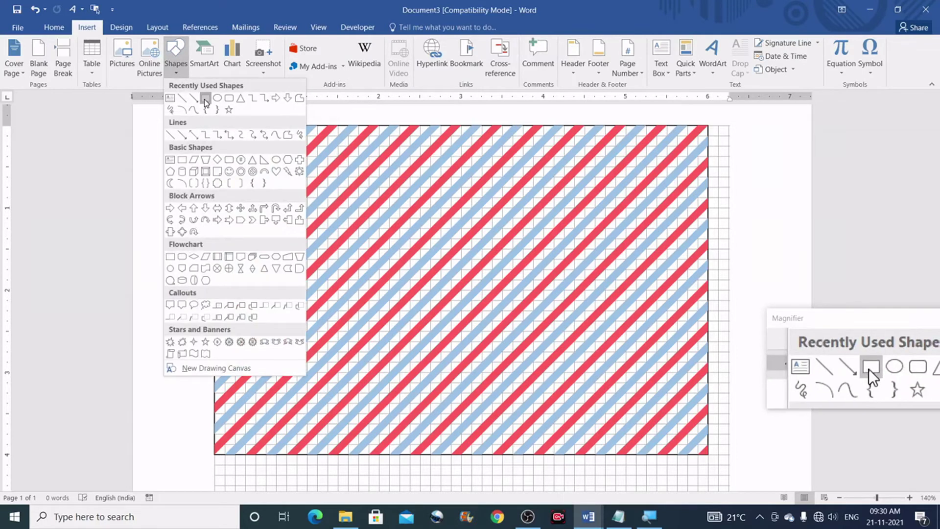
pyautogui.click(205, 100)
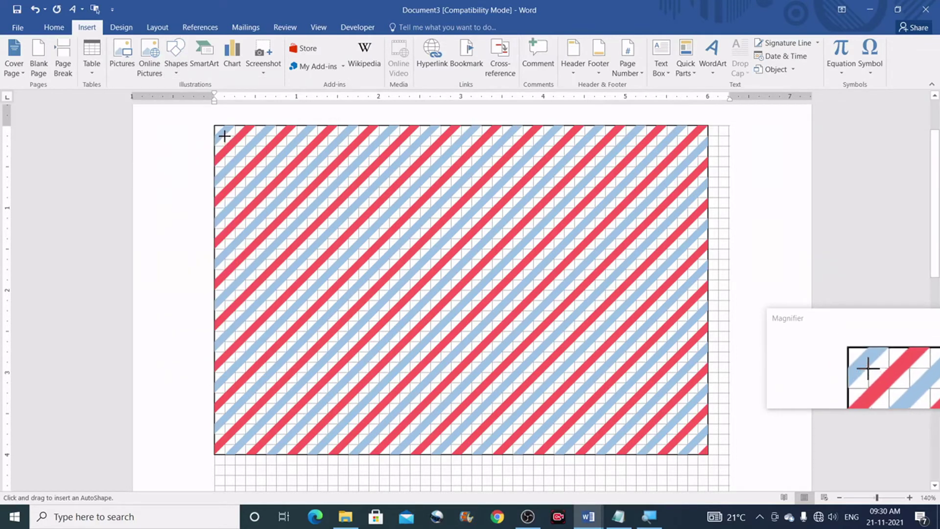
pyautogui.moveTo(224, 135)
pyautogui.mouseDown()
pyautogui.moveTo(629, 378)
pyautogui.moveTo(698, 444)
pyautogui.mouseUp()
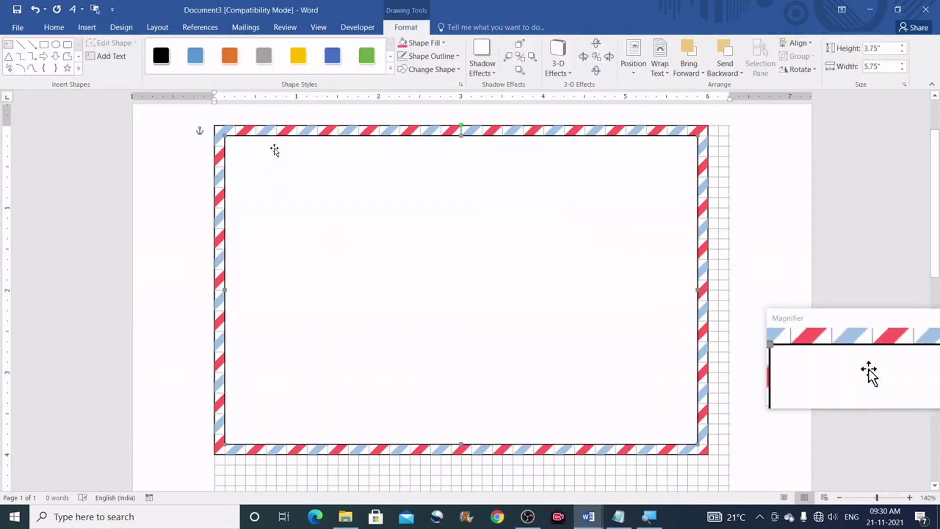
# Fill the inner rectangle with a custom RGB color of red 241, green 247, blue 237
pyautogui.click(441, 44)
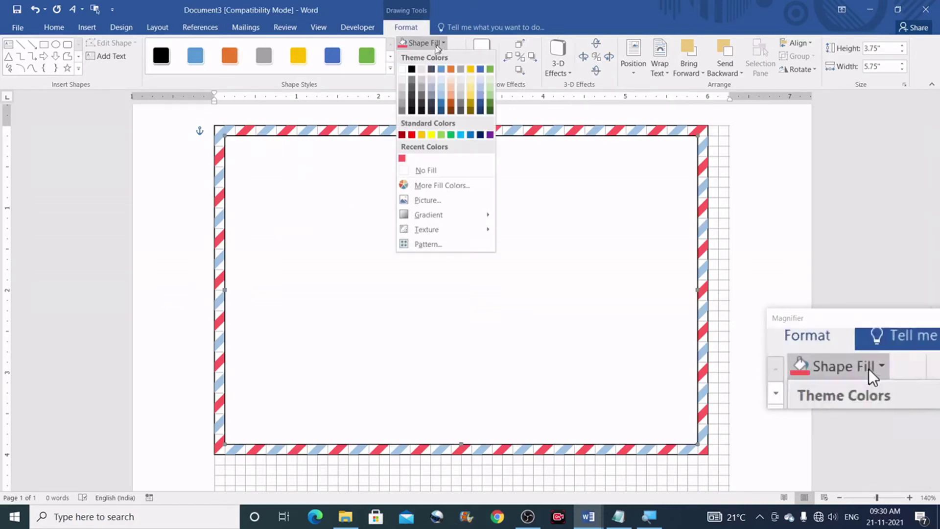
pyautogui.click(429, 187)
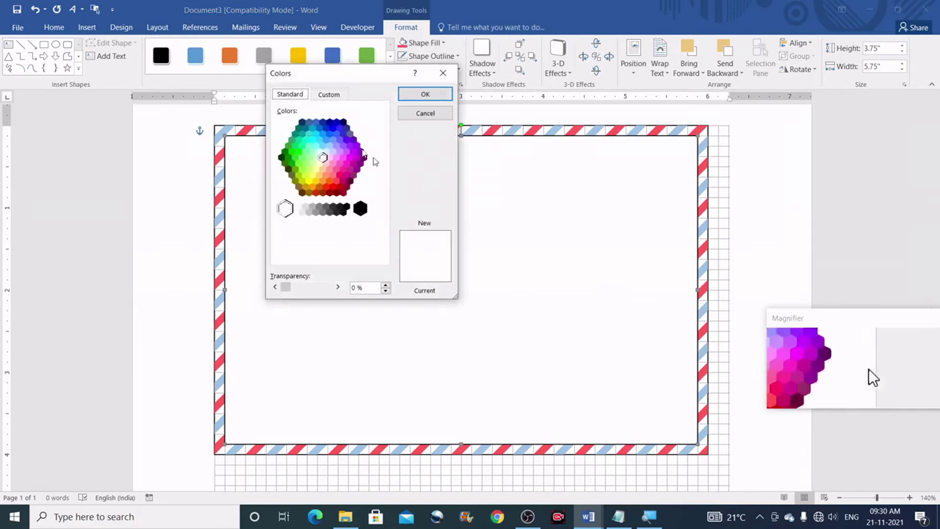
pyautogui.click(337, 96)
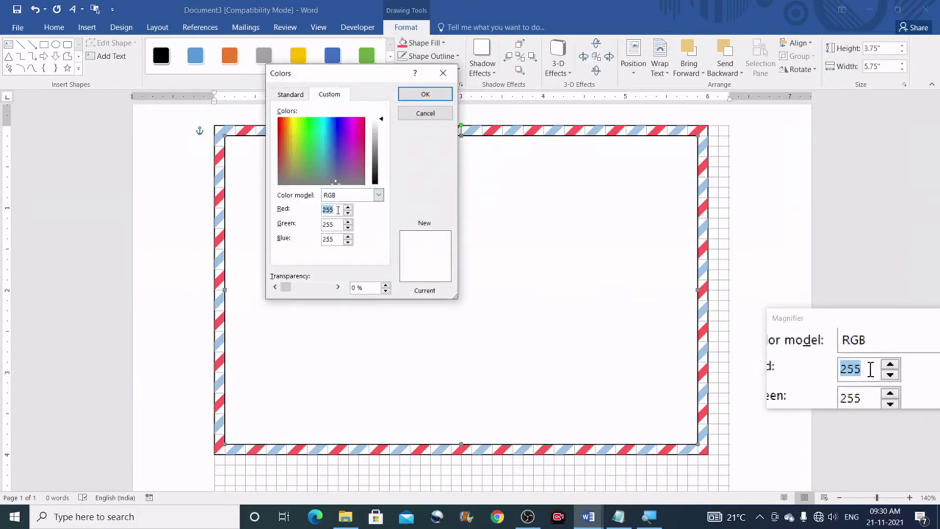
pyautogui.write('241')
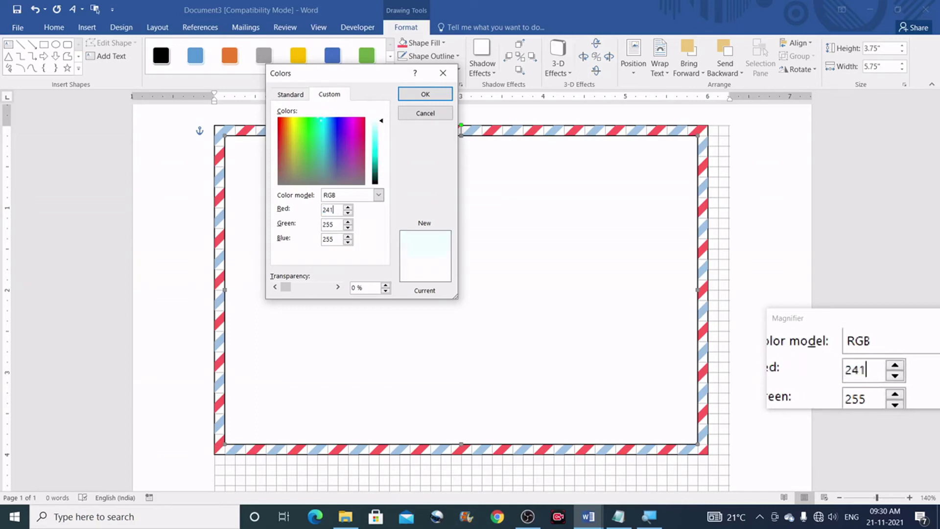
pyautogui.doubleClick(325, 225)
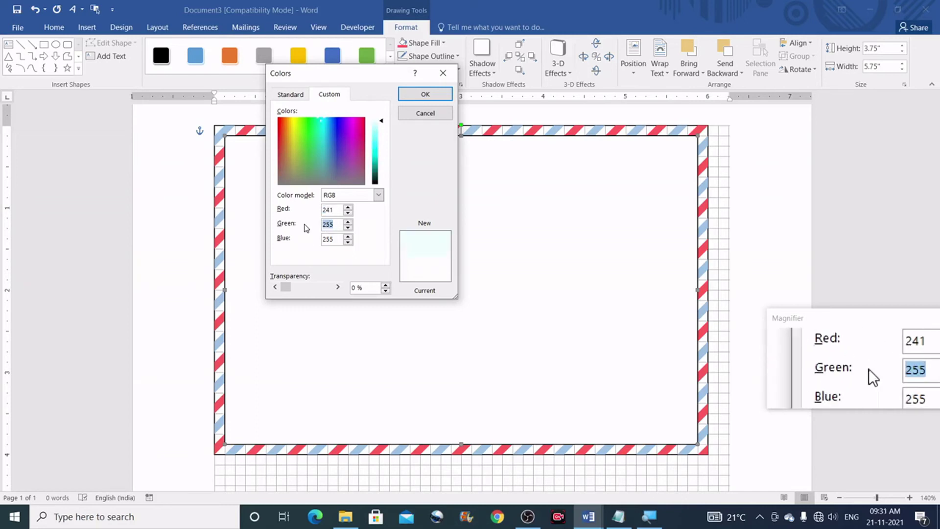
pyautogui.write('247')
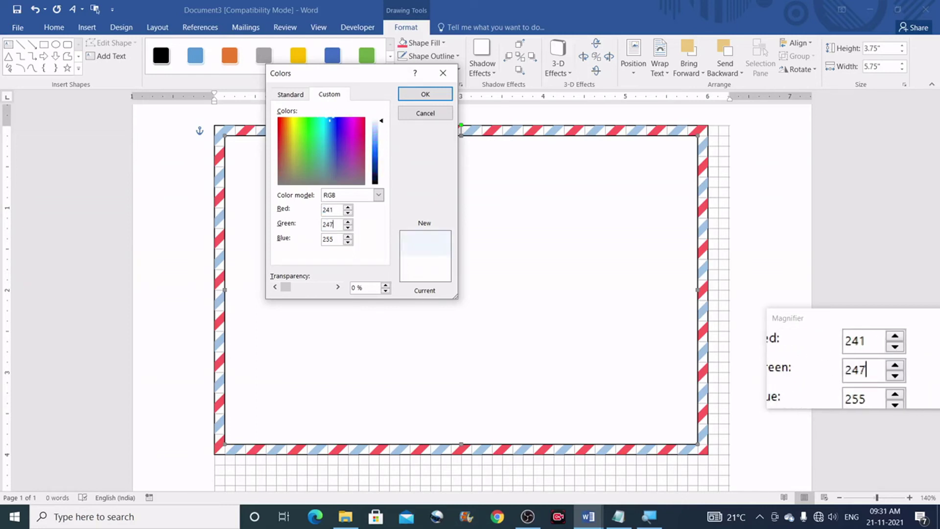
pyautogui.press('Tab')
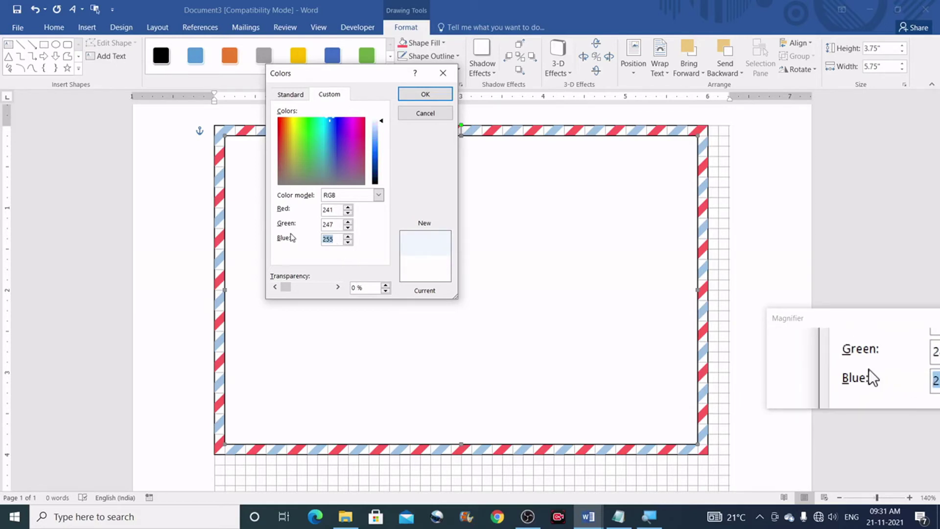
pyautogui.write('237')
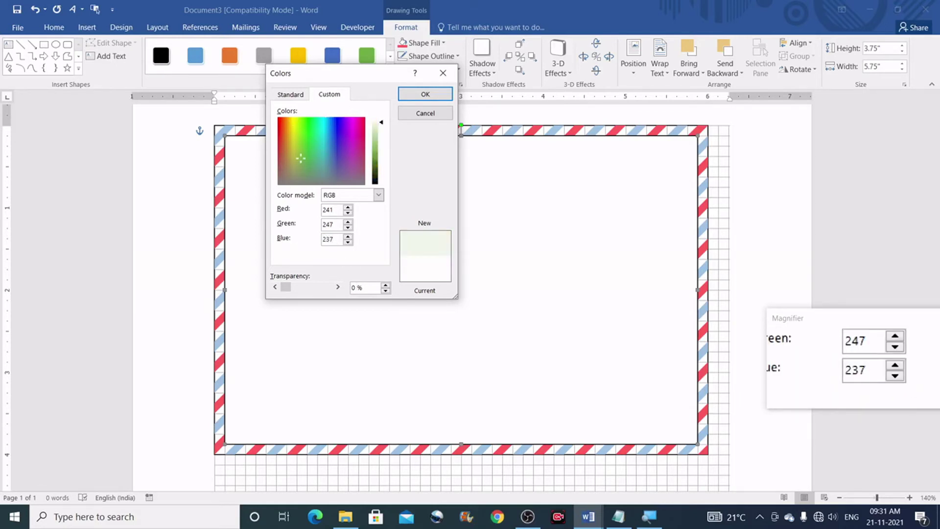
pyautogui.click(425, 94)
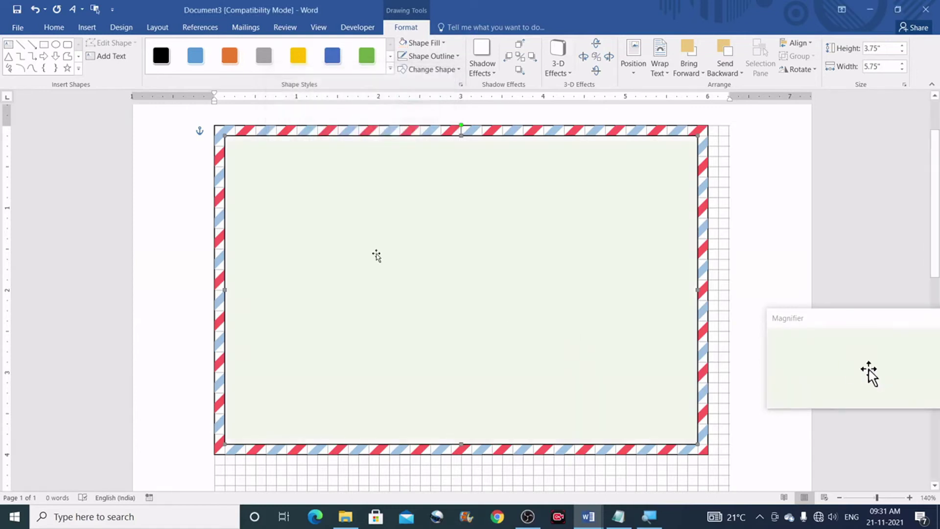
# Remove the outlines from the inner rectangle and from the 6 by 4 inch card rectangle
pyautogui.click(452, 58)
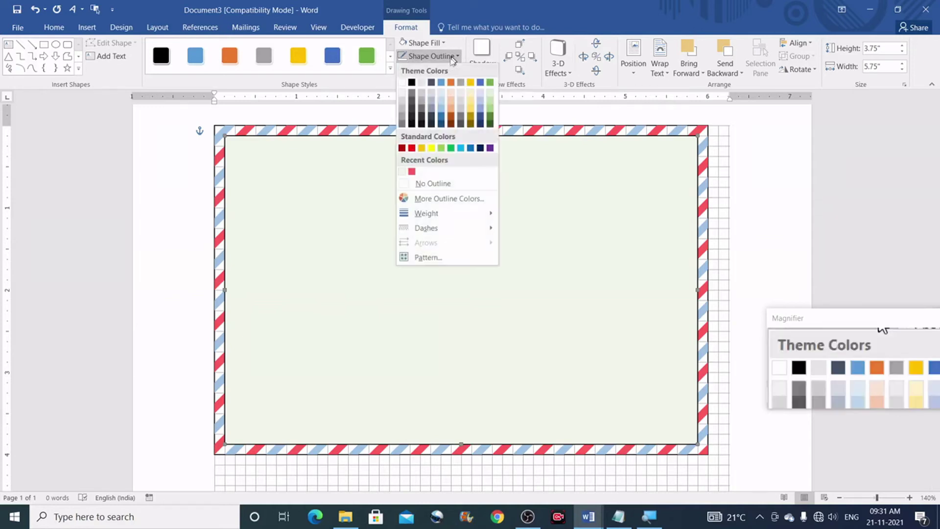
pyautogui.click(431, 183)
pyautogui.click(511, 188)
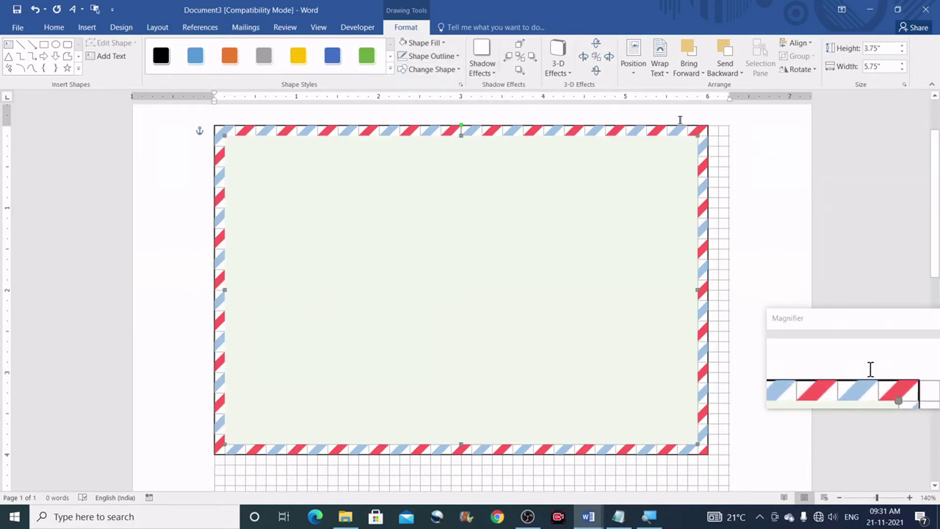
pyautogui.click(630, 128)
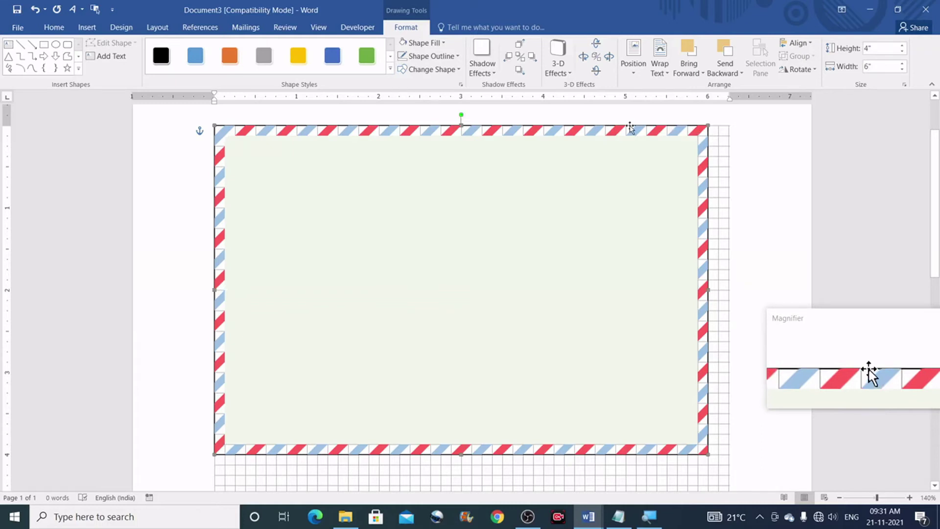
pyautogui.click(403, 57)
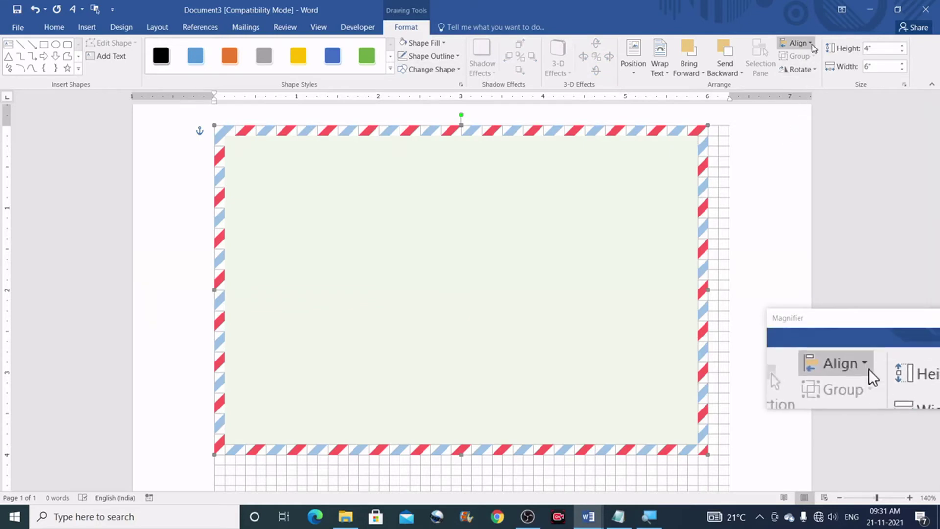
# Turn off the drawing gridlines and deselect the card rectangle
pyautogui.click(795, 43)
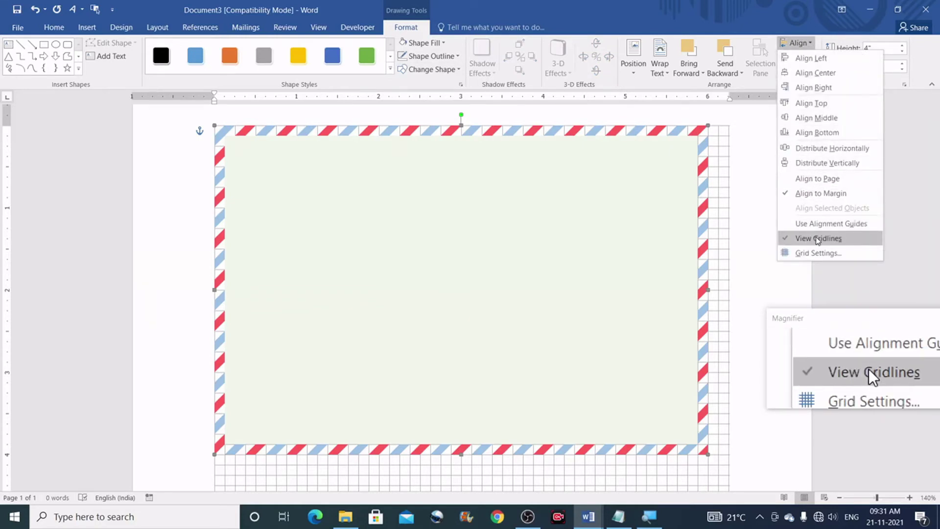
pyautogui.click(808, 238)
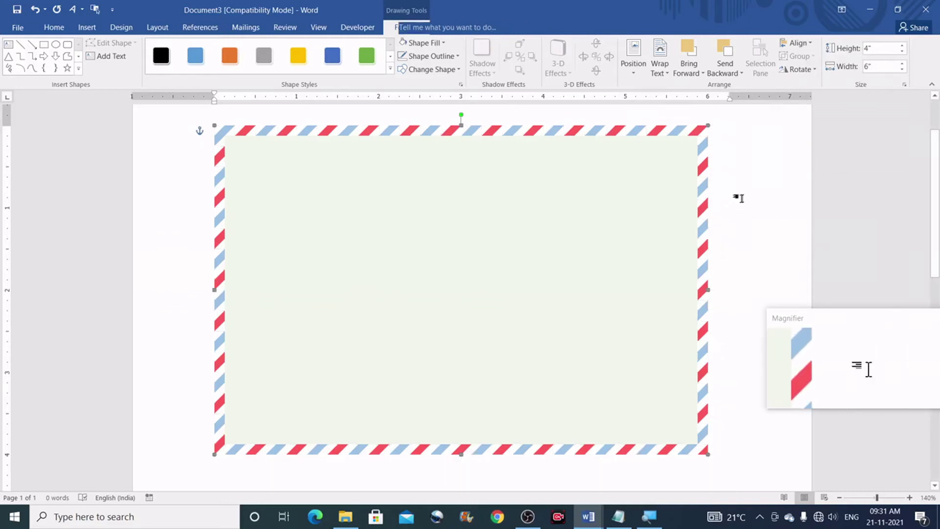
pyautogui.click(771, 153)
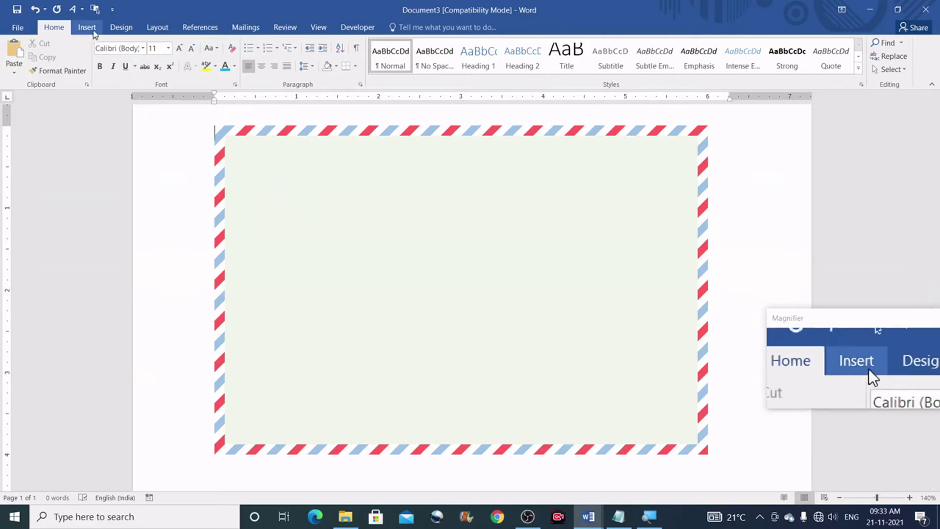
# Draw a vertical straight line about 2.18 inches long near the middle of the inner rectangle
pyautogui.click(92, 31)
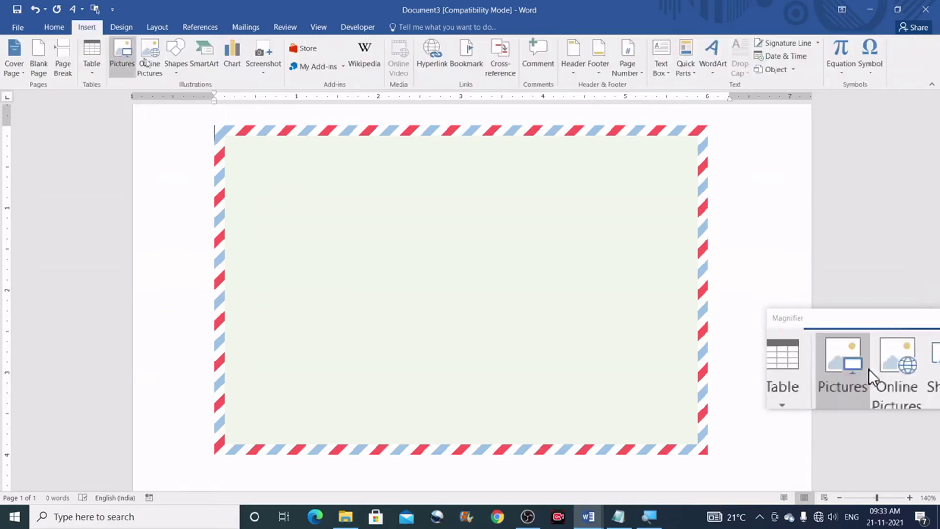
pyautogui.click(176, 69)
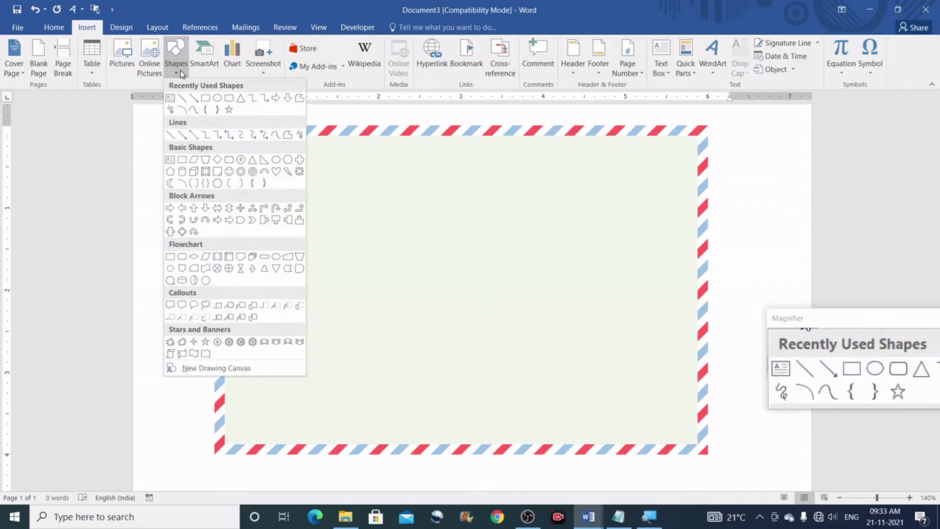
pyautogui.click(182, 100)
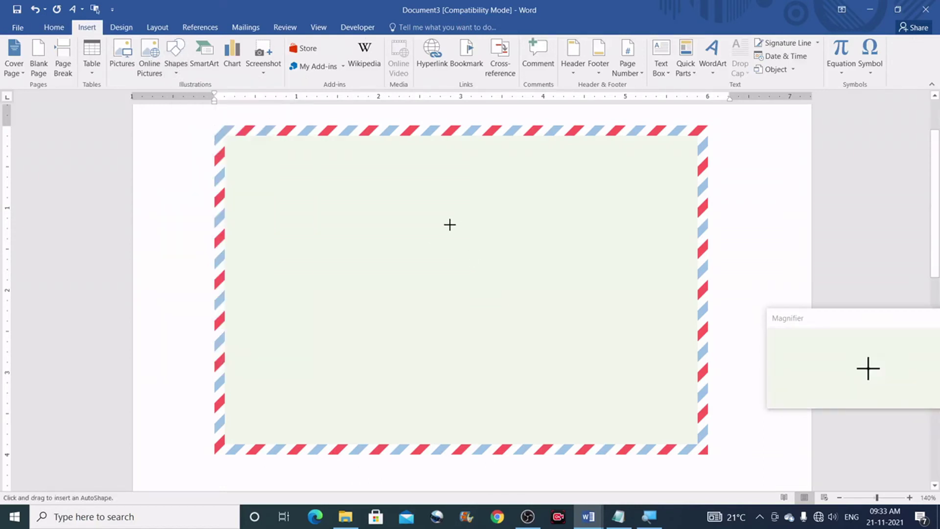
pyautogui.moveTo(457, 210); pyautogui.dragTo(465, 387)
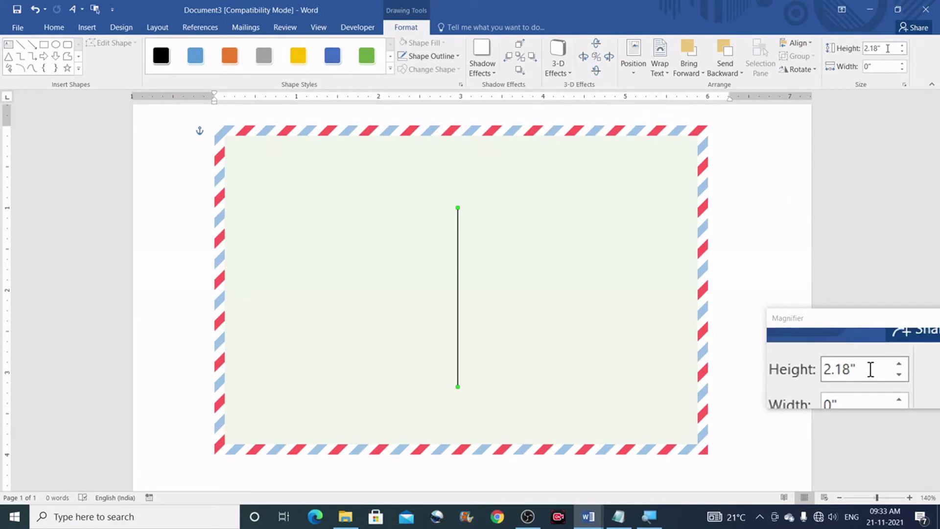
# Set the vertical line's height to 2.79 inches
pyautogui.click(888, 48)
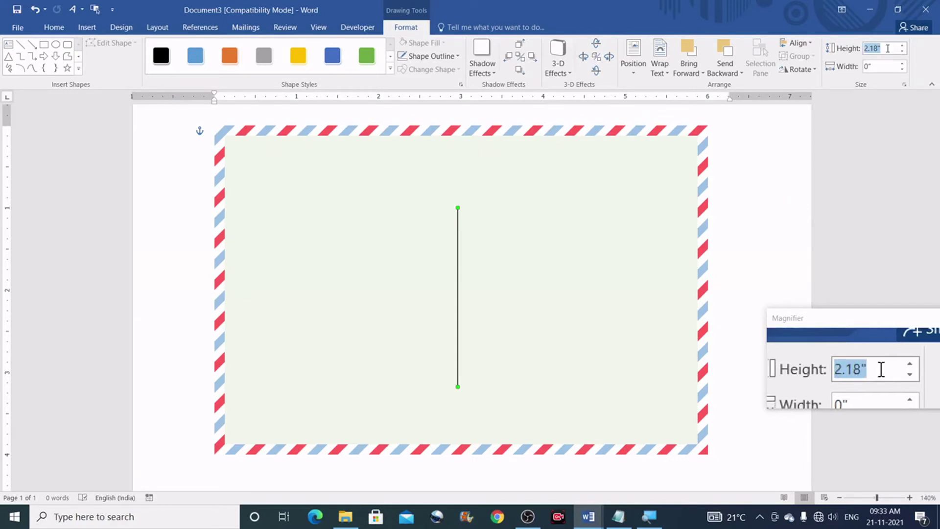
pyautogui.write('4')
pyautogui.press('BackSpace')
pyautogui.write('2.7')
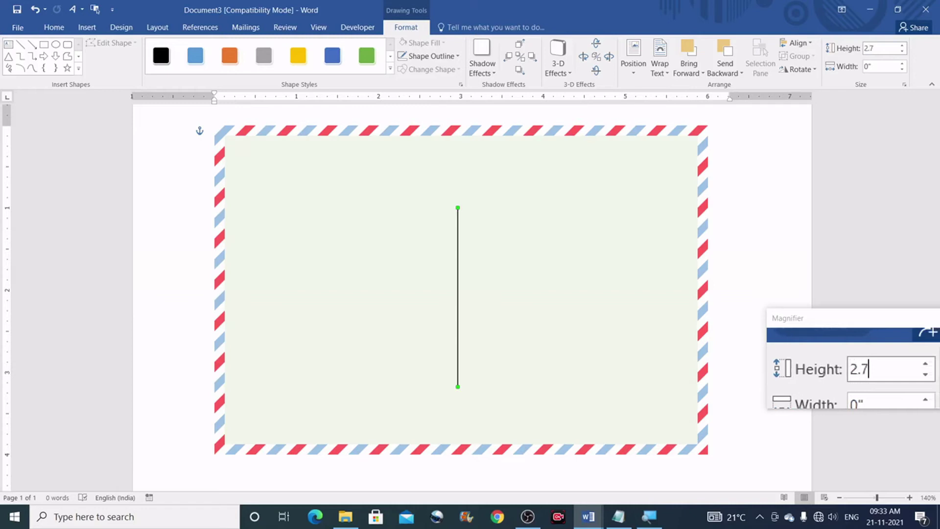
pyautogui.write('9')
pyautogui.press('Return')
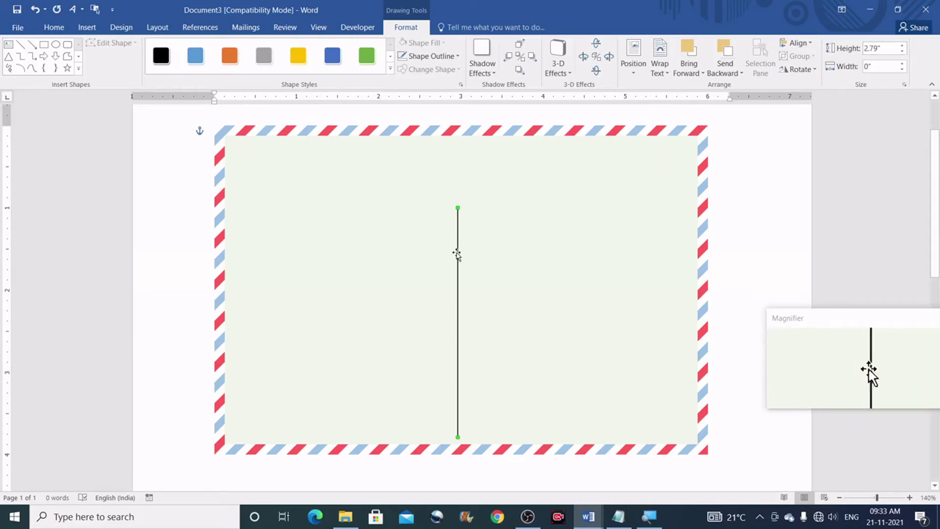
# Align the vertical line and the inner rectangle to each other with Align Center, and deselect them
pyautogui.scroll(-1, 475, 250)
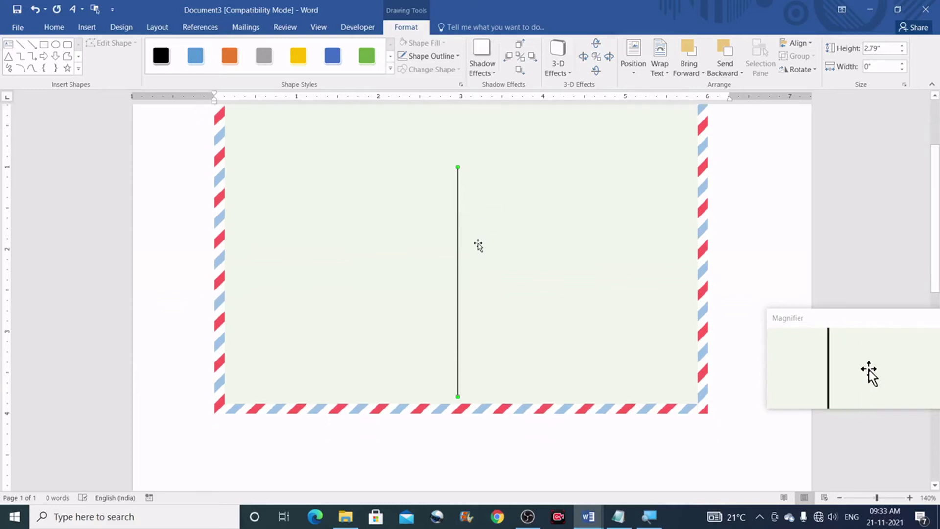
pyautogui.scroll(1, 480, 252)
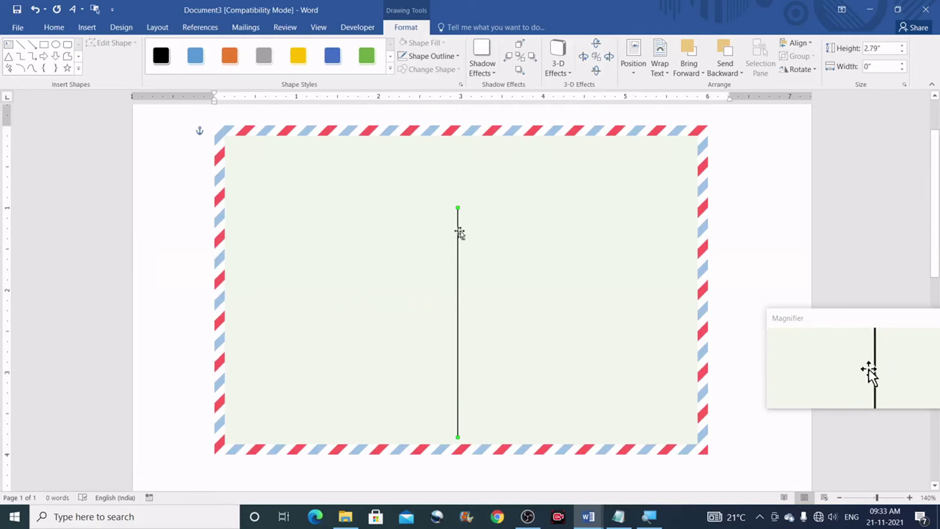
pyautogui.keyDown('shift'); pyautogui.click(561, 184); pyautogui.keyUp('shift')
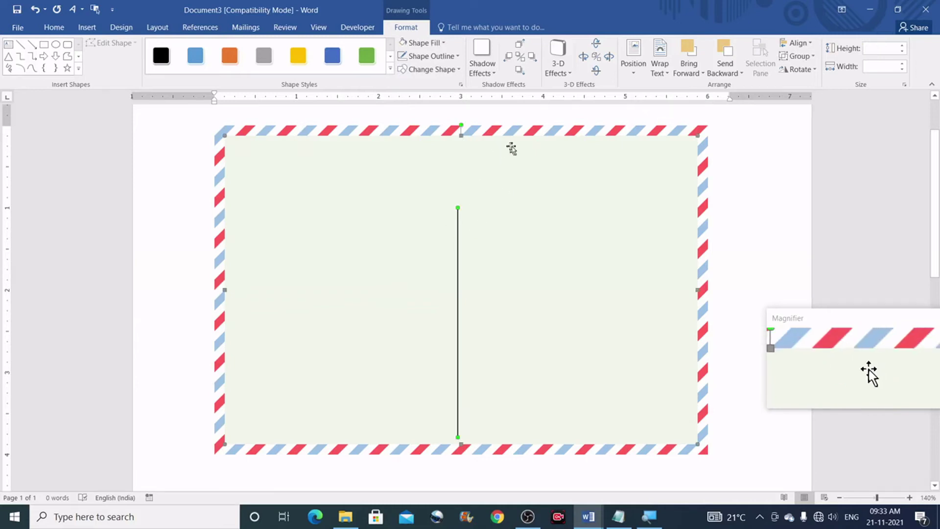
pyautogui.click(798, 43)
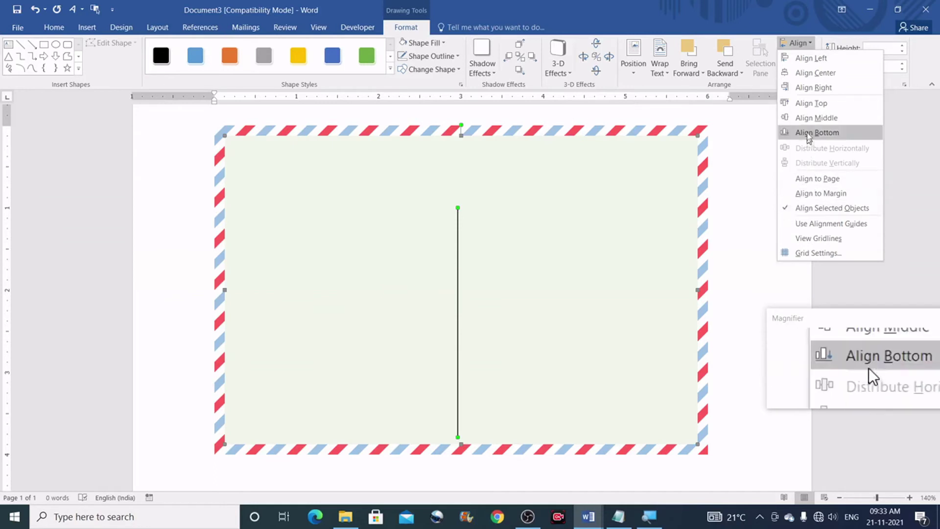
pyautogui.click(811, 74)
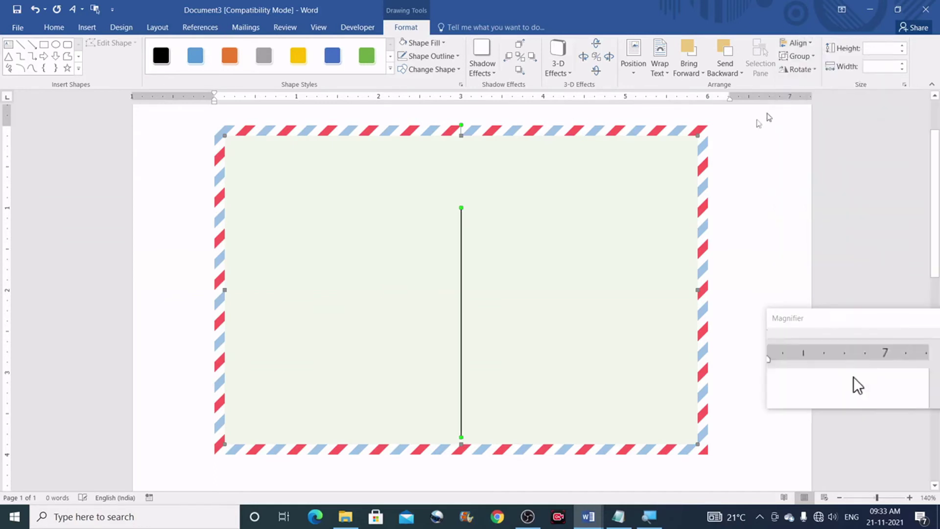
pyautogui.click(729, 181)
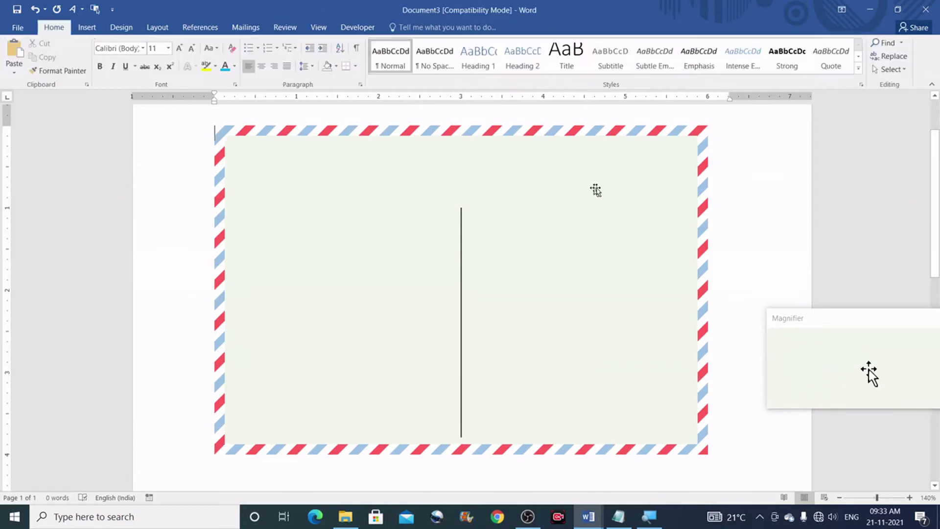
# Nudge the vertical line up about 0.2 inches within the inner rectangle, keeping it horizontally centred
pyautogui.click(460, 255)
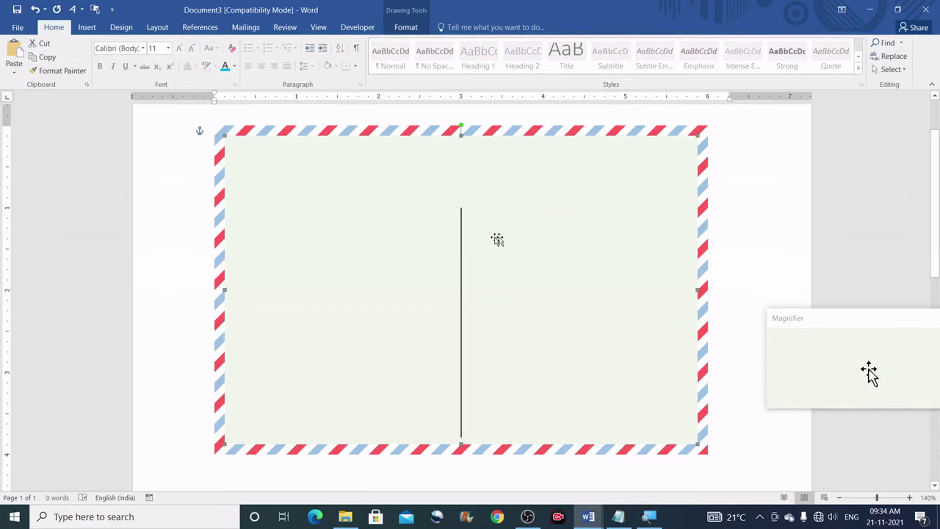
pyautogui.press('Escape')
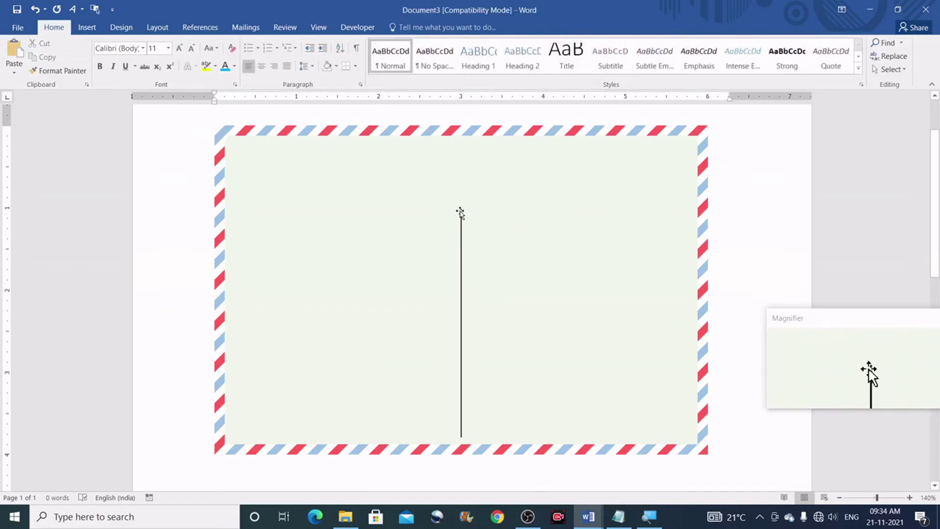
pyautogui.click(462, 212)
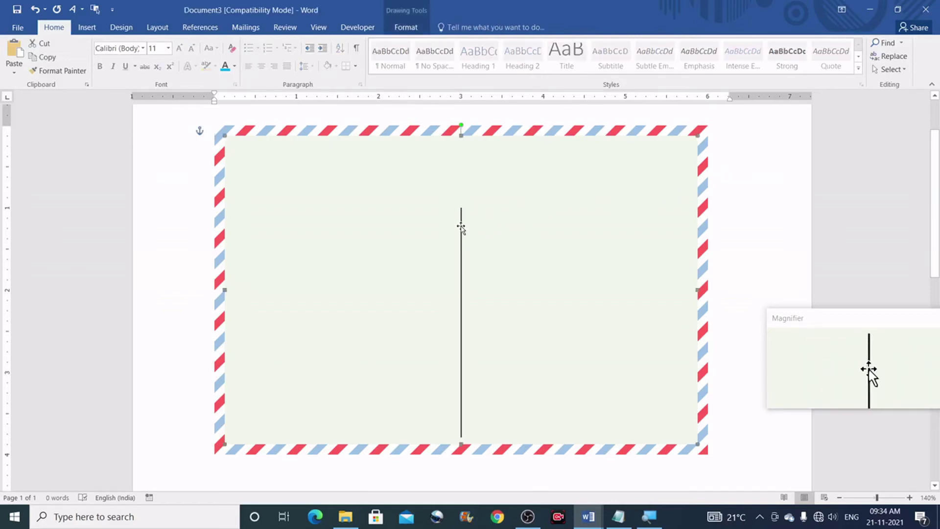
pyautogui.click(461, 228)
pyautogui.click(745, 290)
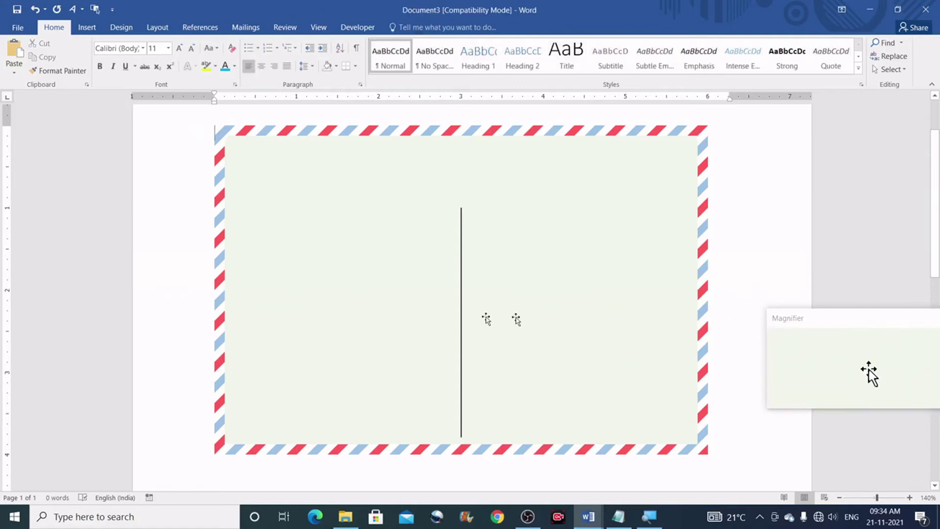
pyautogui.click(460, 430)
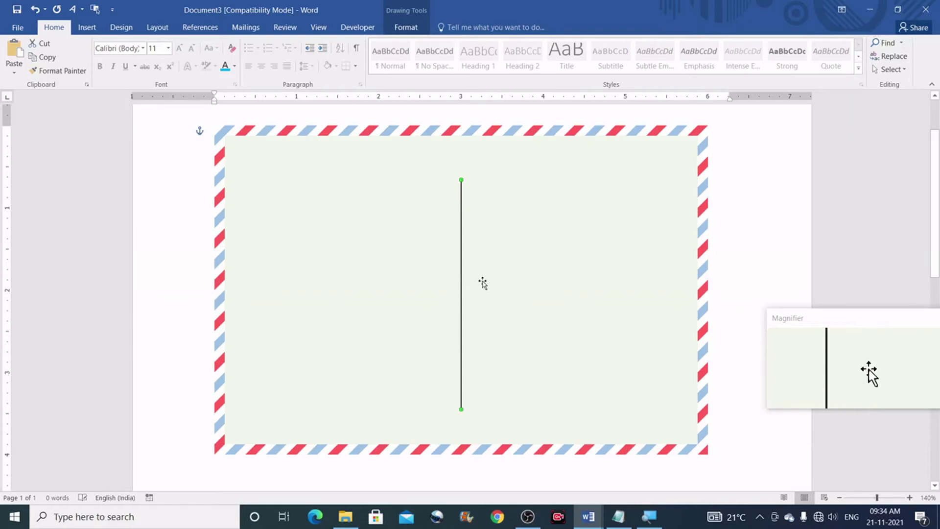
pyautogui.press('Down')
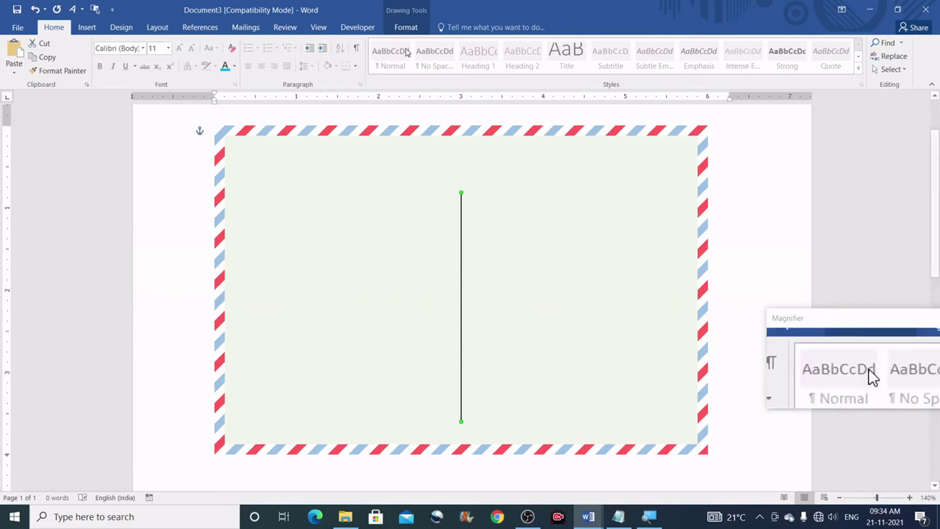
# Set the vertical line's outline to 1½ pt weight and the slightly darkened light grey theme colour, and deselect the line
pyautogui.click(414, 31)
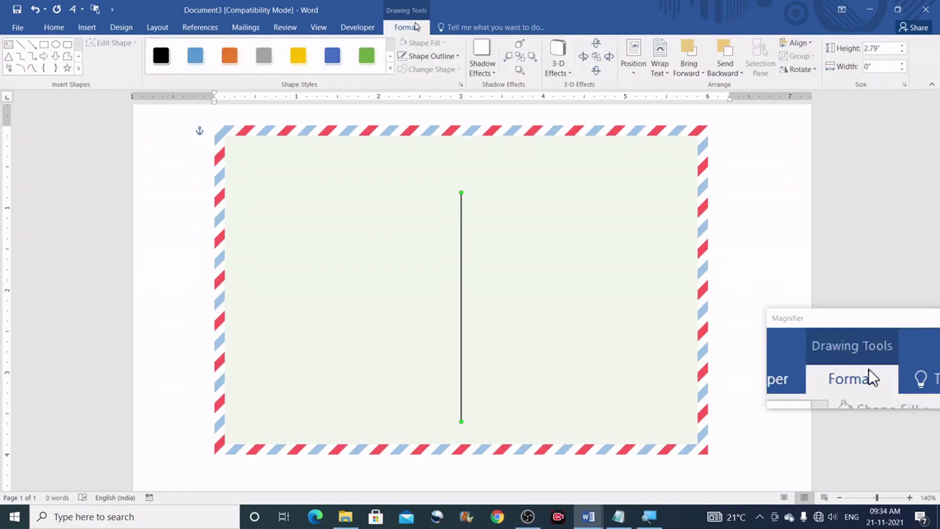
pyautogui.click(425, 56)
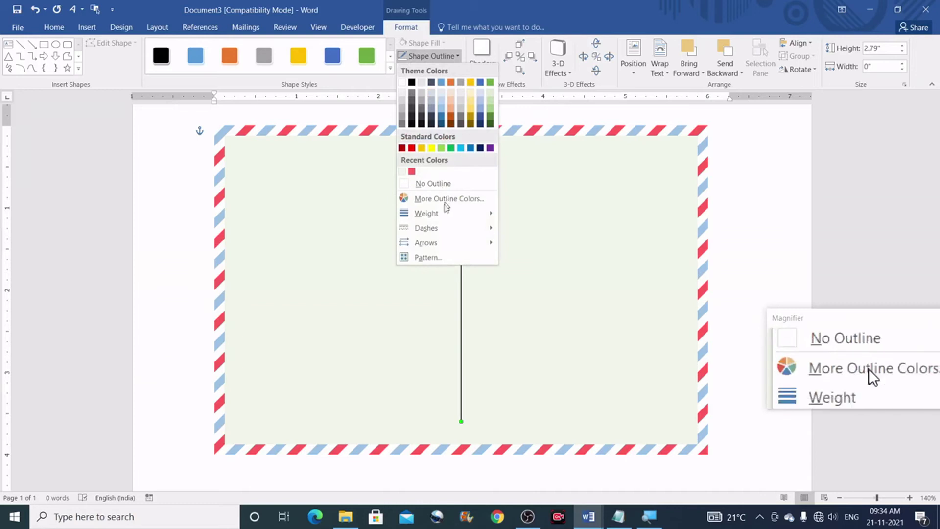
pyautogui.moveTo(440, 214)
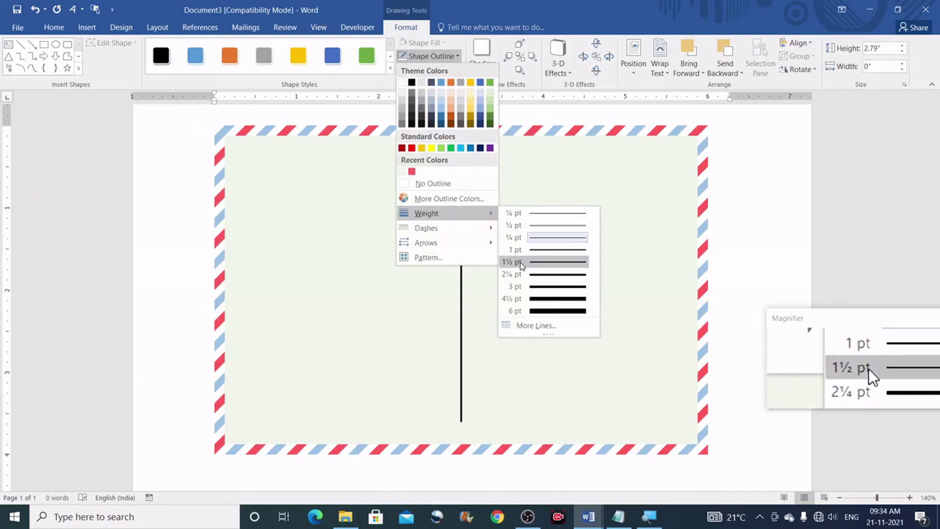
pyautogui.click(545, 264)
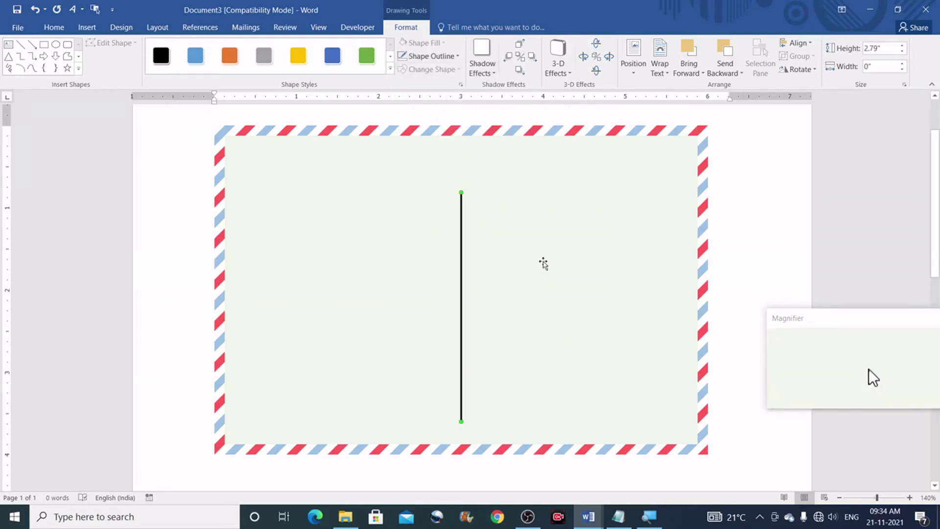
pyautogui.click(442, 57)
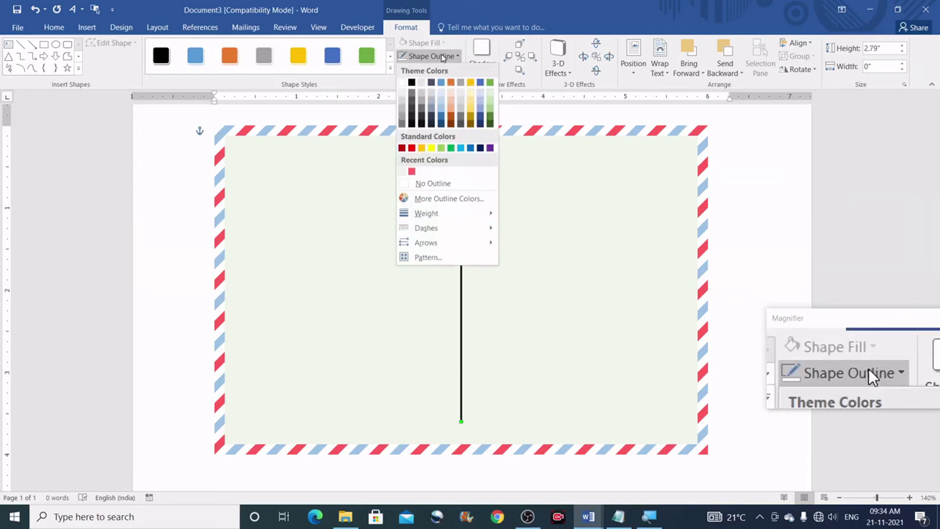
pyautogui.click(424, 96)
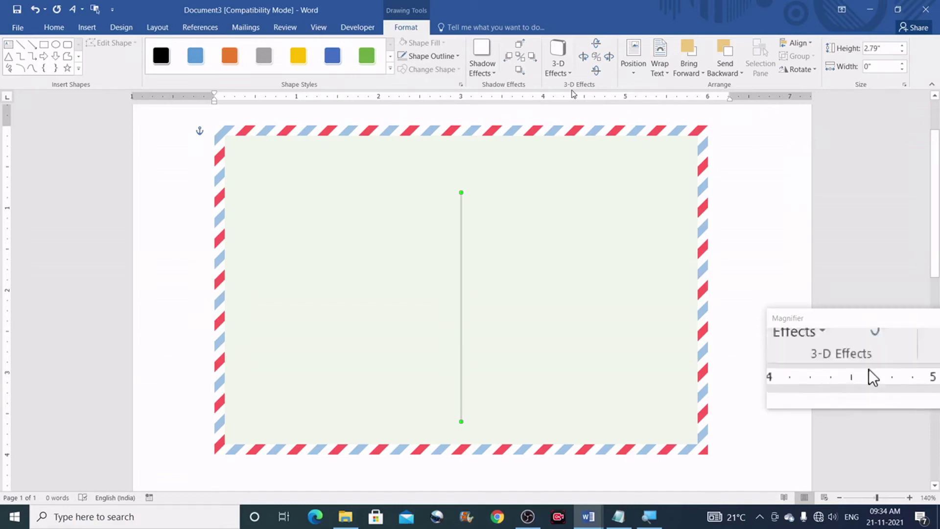
pyautogui.click(450, 56)
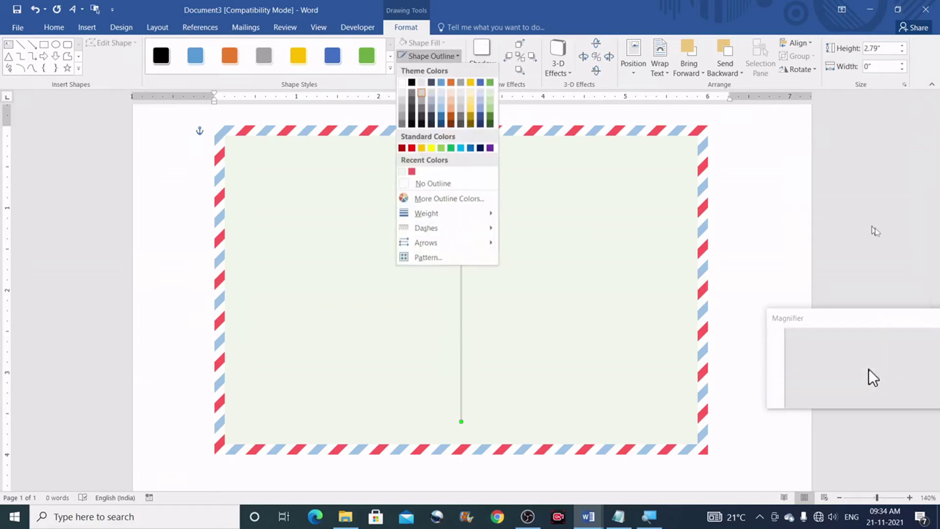
pyautogui.click(819, 188)
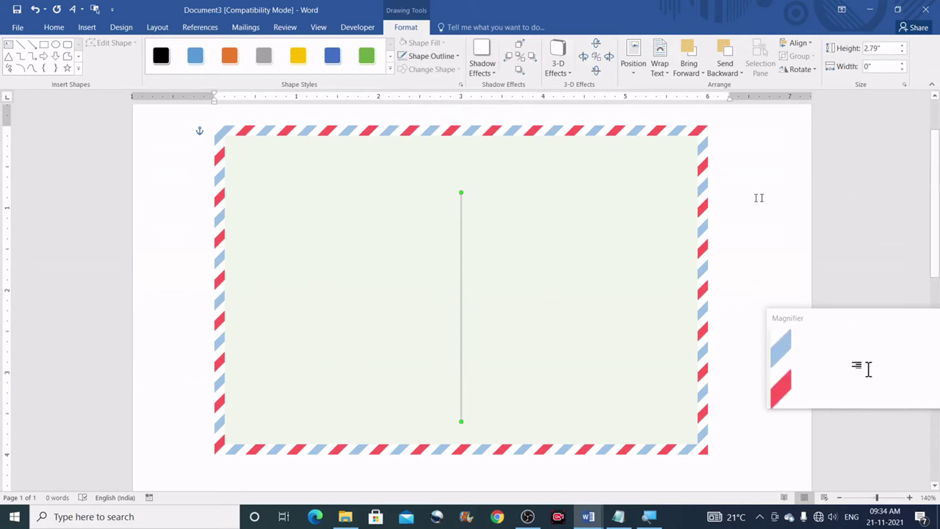
pyautogui.click(799, 197)
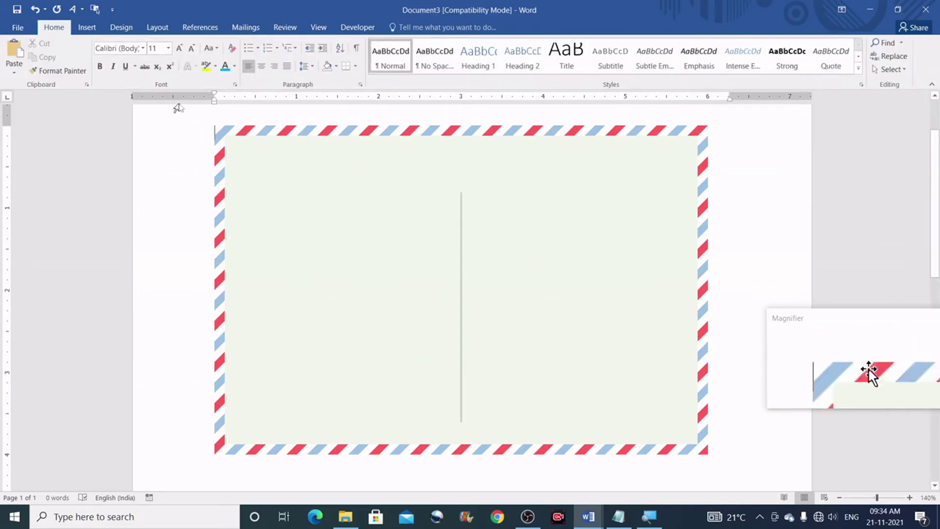
# Draw a straight horizontal line about 2 inches long near the lower left of the inner rectangle
pyautogui.click(92, 31)
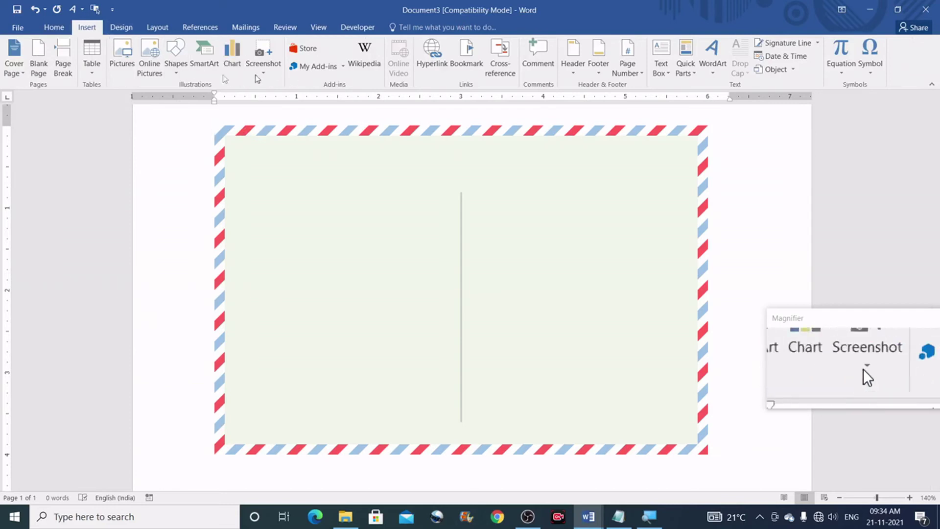
pyautogui.click(170, 75)
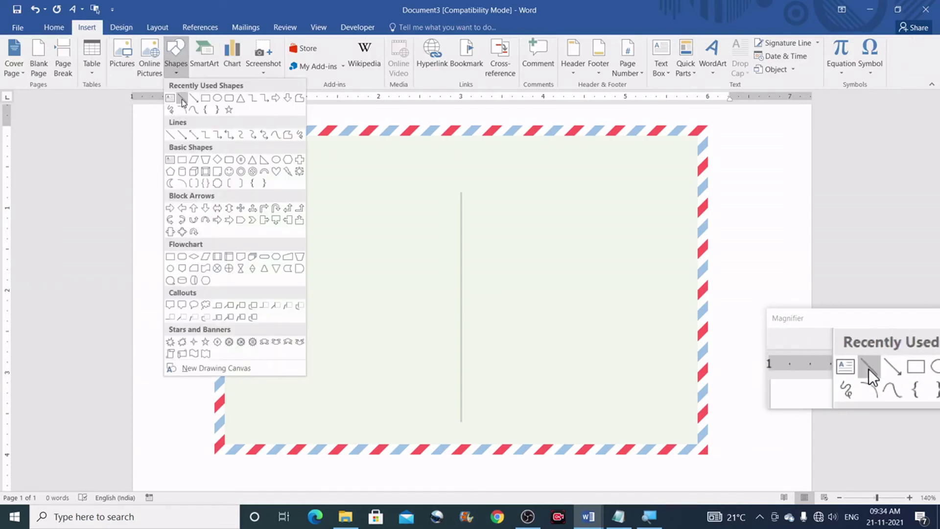
pyautogui.click(182, 97)
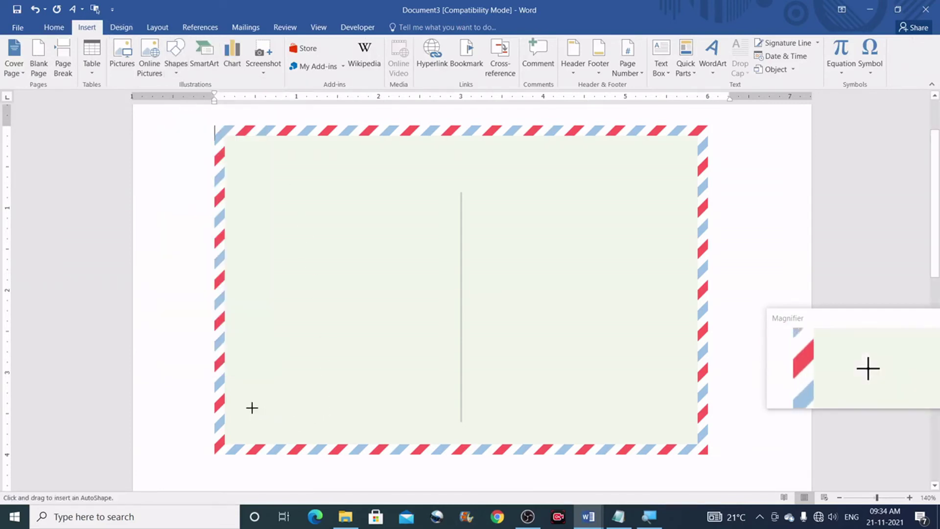
pyautogui.moveTo(244, 413); pyautogui.dragTo(410, 420)
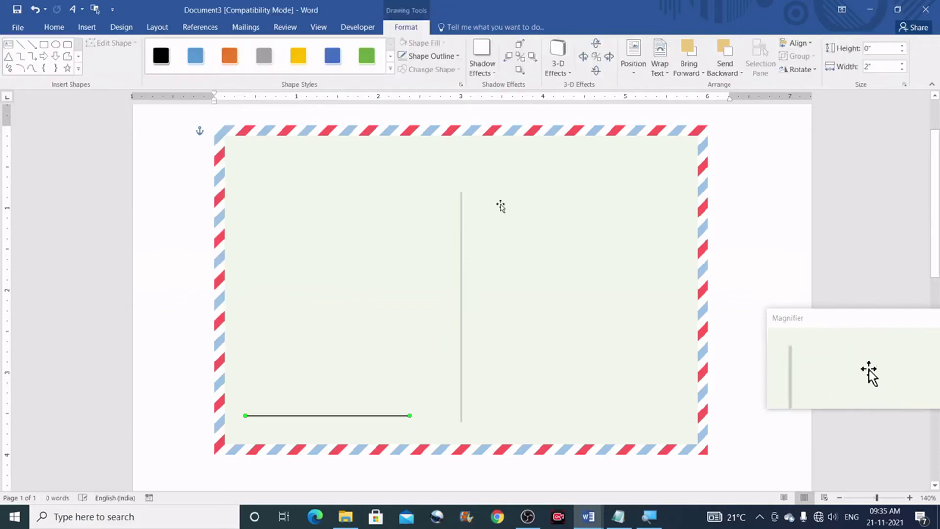
# Give the horizontal line a 1½ pt outline in the same light grey as the vertical divider
pyautogui.click(453, 58)
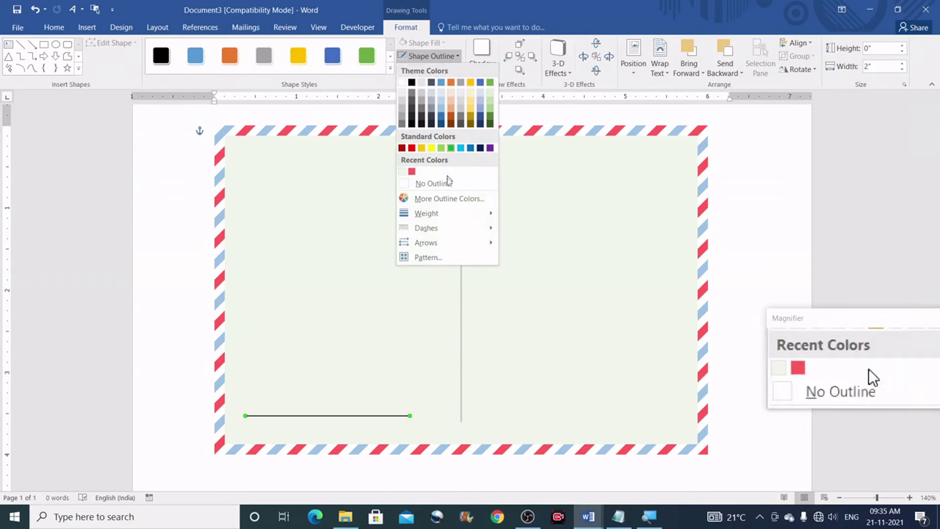
pyautogui.moveTo(441, 220)
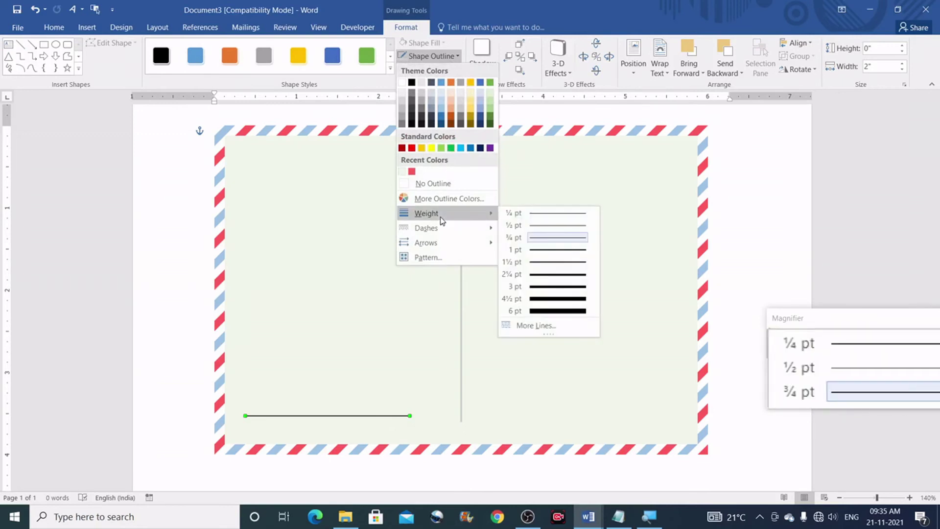
pyautogui.click(549, 263)
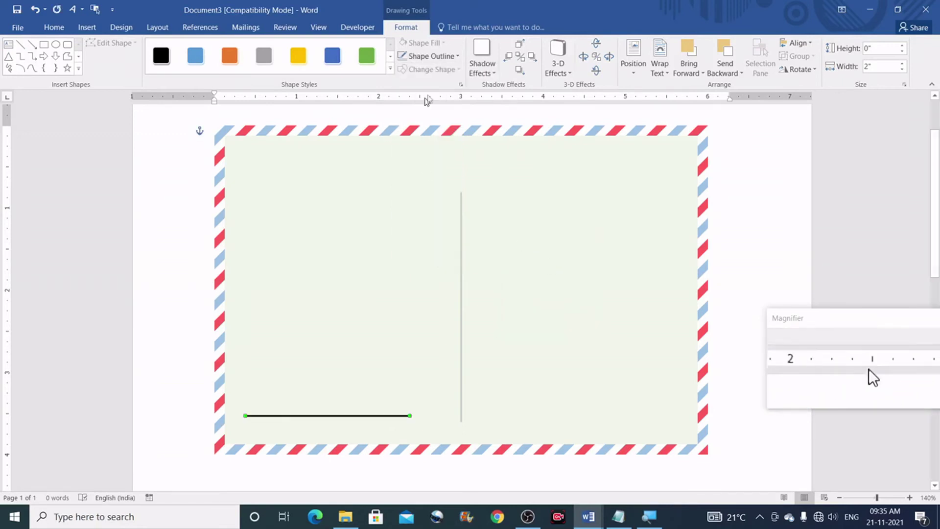
pyautogui.click(431, 57)
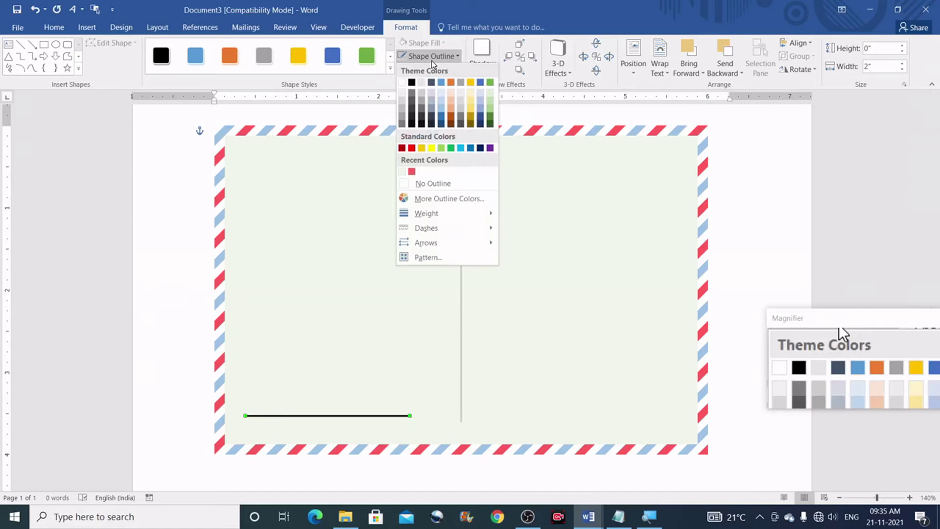
pyautogui.click(419, 92)
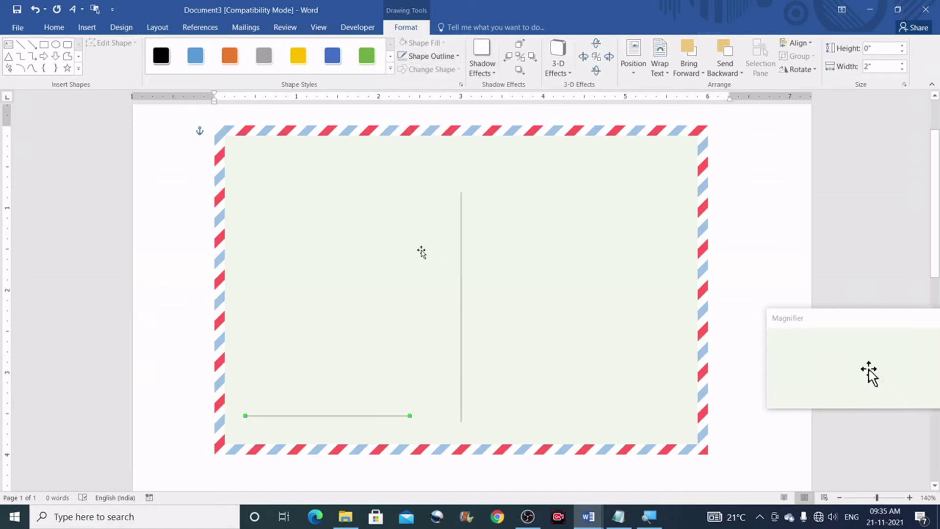
# Set the horizontal line's width to 2.41 inches
pyautogui.doubleClick(872, 62)
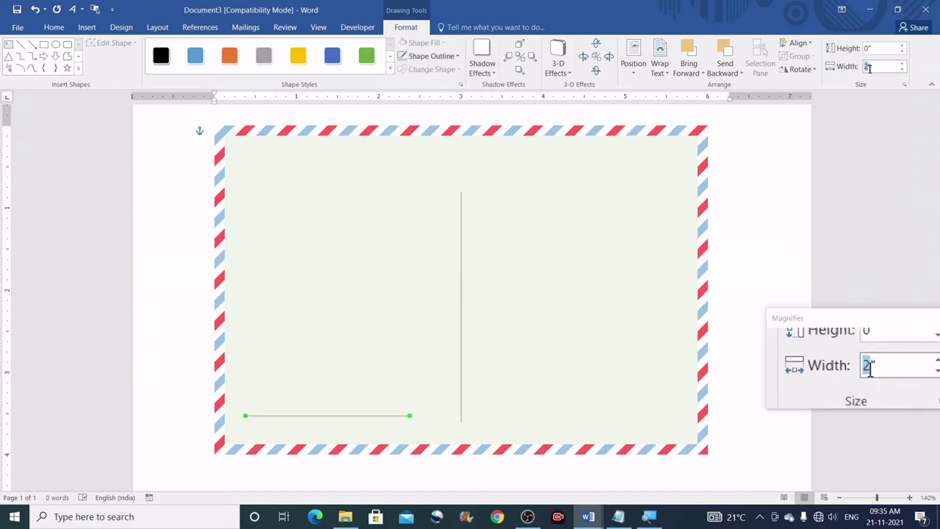
pyautogui.write('2.41')
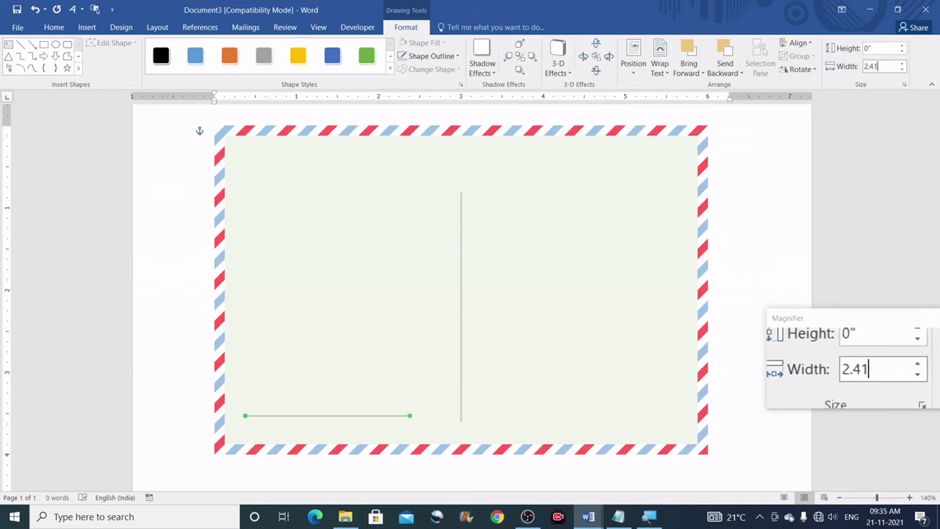
pyautogui.press('Return')
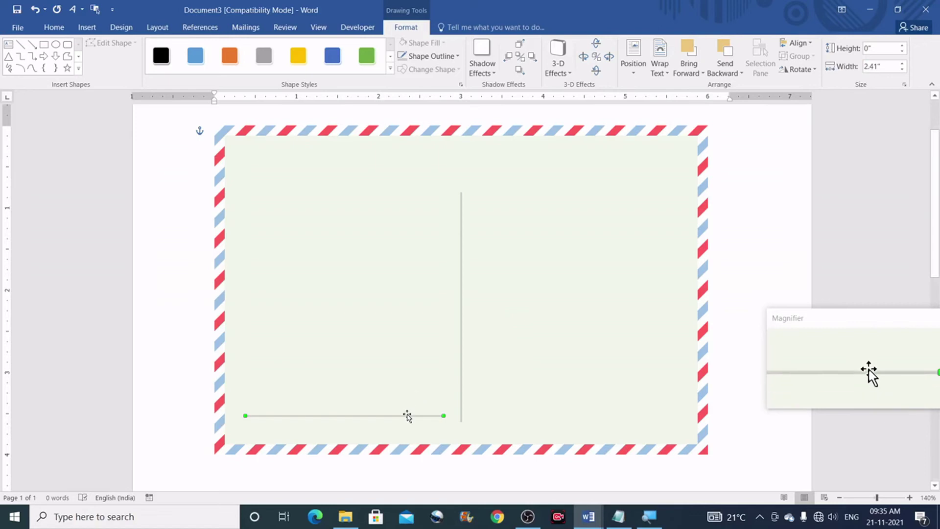
# Align the bottom of the horizontal line with the bottom end of the vertical divider, and deselect both lines
pyautogui.keyDown('shift'); pyautogui.click(460, 402); pyautogui.keyUp('shift')
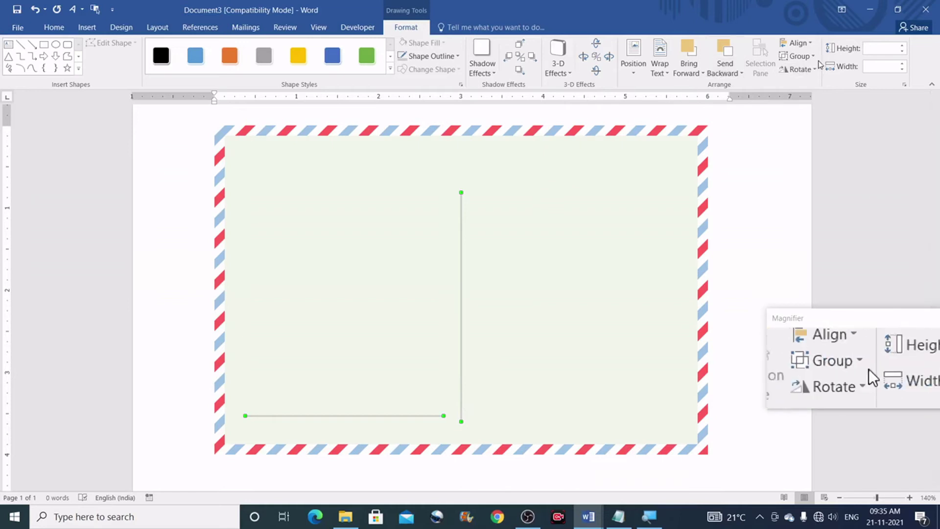
pyautogui.click(796, 43)
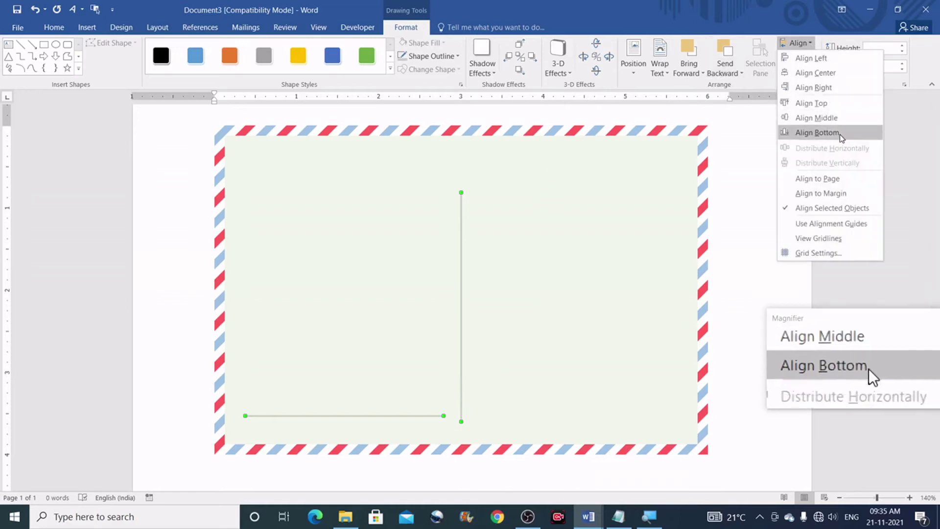
pyautogui.click(838, 133)
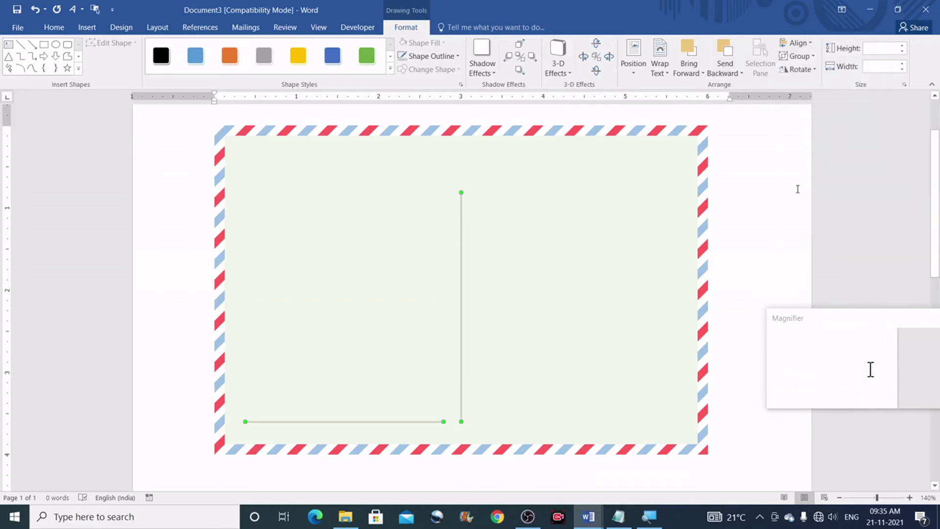
pyautogui.click(780, 199)
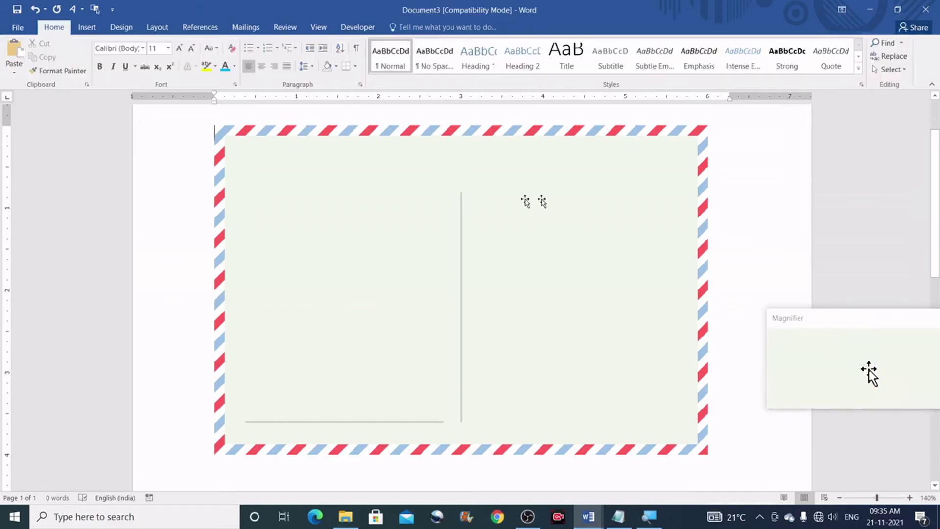
# Duplicate the horizontal line and place the copy in the lower part of the postcard's right half
pyautogui.scroll(-2, 445, 256)
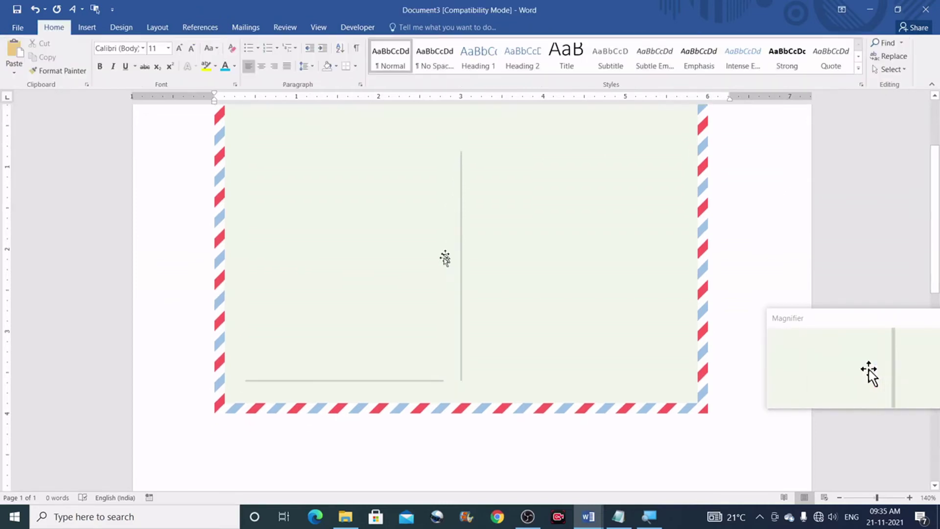
pyautogui.click(392, 381)
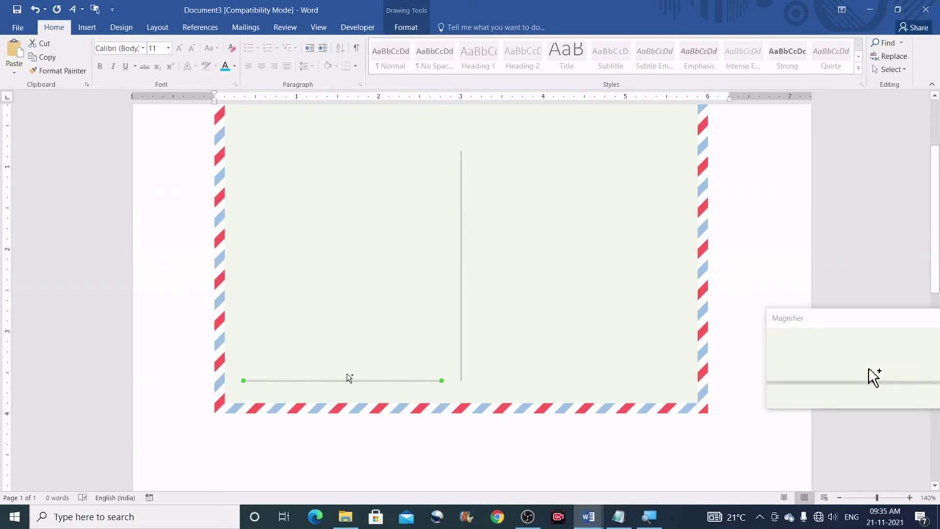
pyautogui.hotkey('ctrl', 'v')
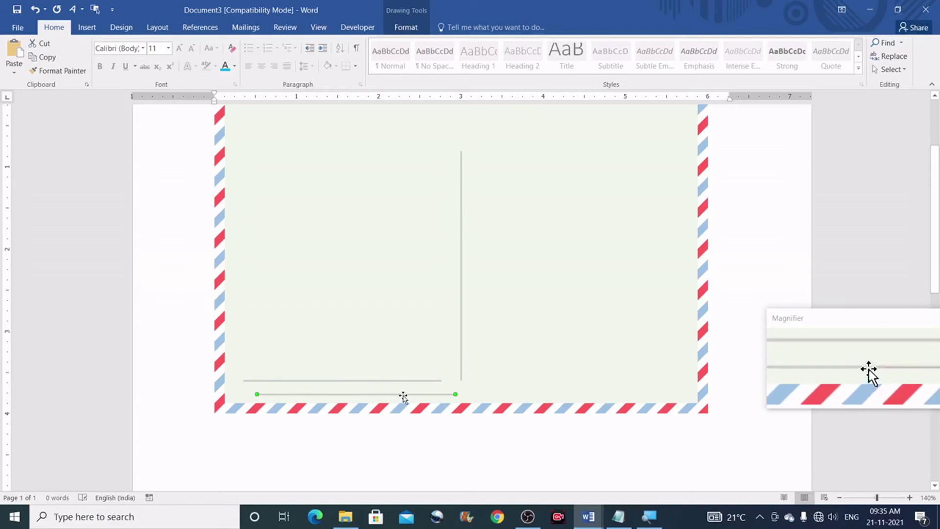
pyautogui.moveTo(403, 396); pyautogui.dragTo(622, 347)
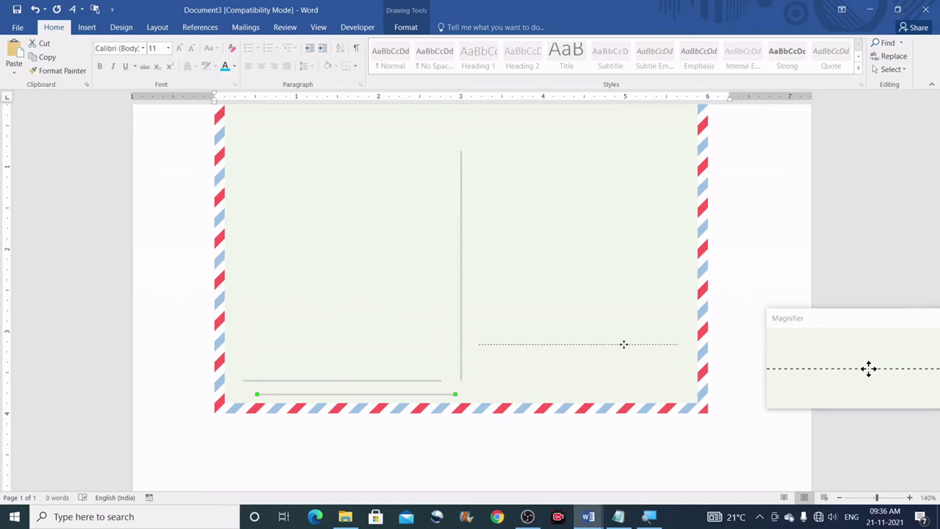
pyautogui.moveTo(625, 344); pyautogui.dragTo(625, 344)
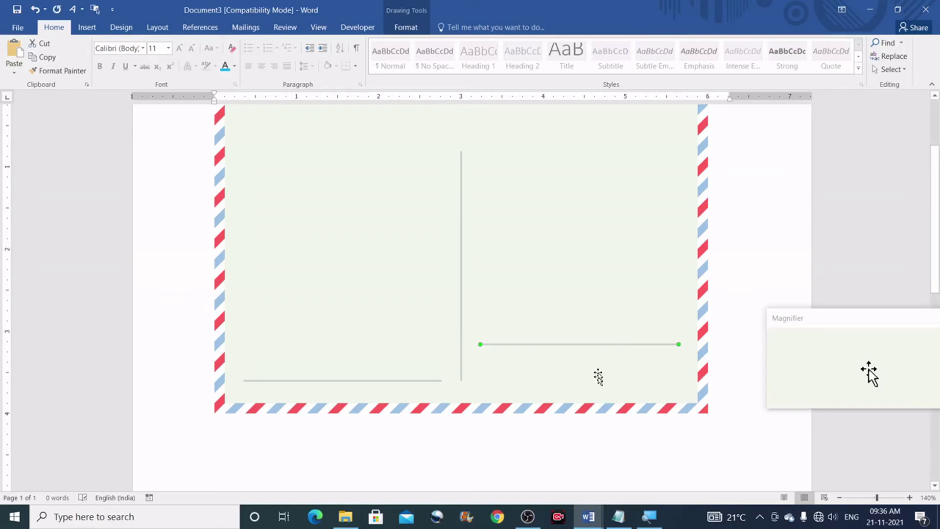
# Stack four more copies of the line above the one in the right half, making five address lines about 0.3 inches apart
pyautogui.hotkey('ctrl', 'v')
pyautogui.scroll(-3, 568, 356)
pyautogui.scroll(3, 568, 356)
pyautogui.moveTo(744, 269); pyautogui.dragTo(510, 276)
pyautogui.scroll(1, 565, 311)
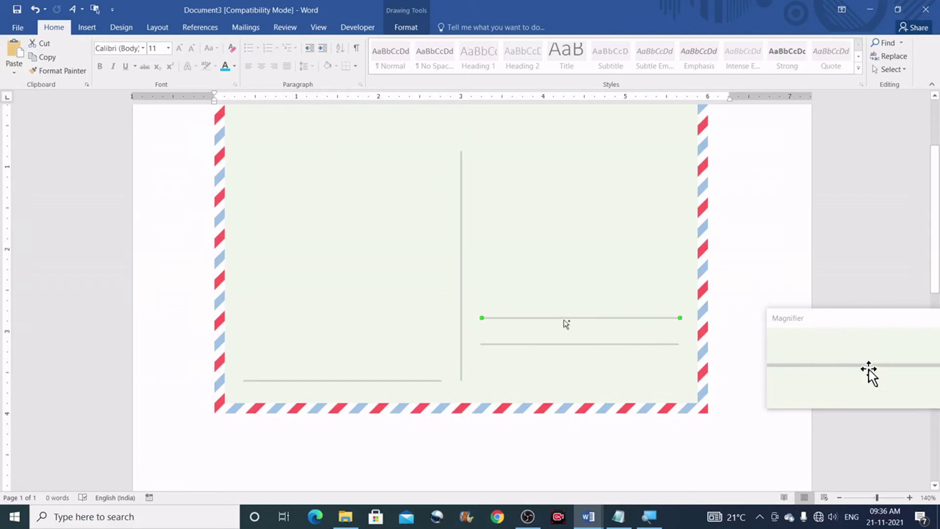
pyautogui.hotkey('ctrl', 'z')
pyautogui.hotkey('ctrl', 'y')
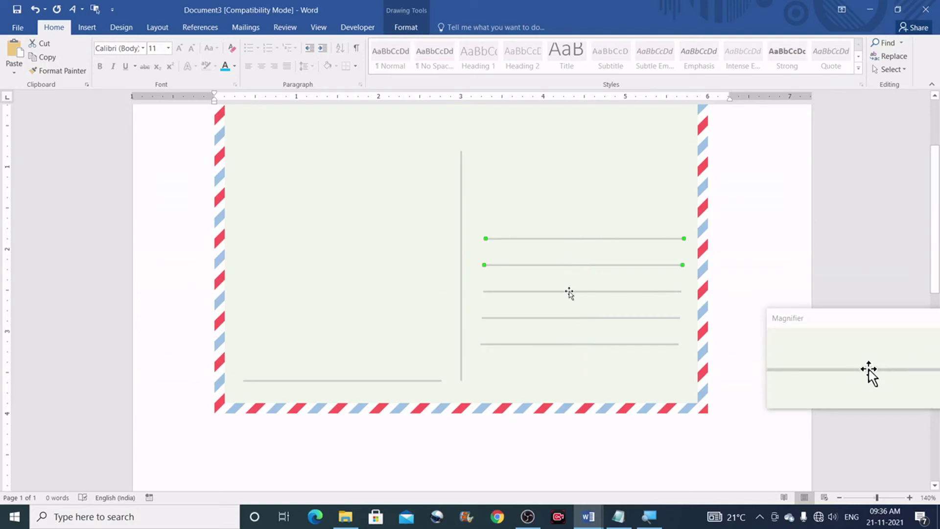
pyautogui.keyDown('shift'); pyautogui.click(569, 291); pyautogui.keyUp('shift')
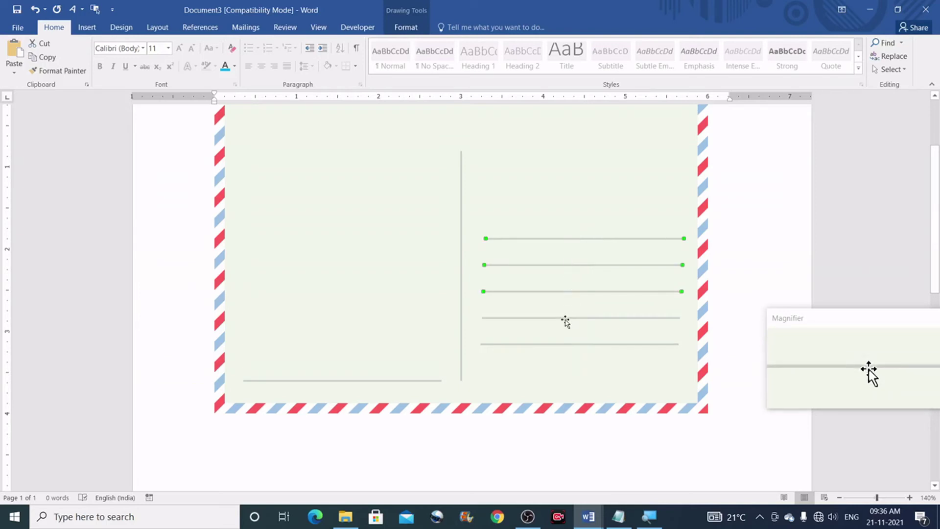
pyautogui.keyDown('shift'); pyautogui.click(565, 318); pyautogui.keyUp('shift')
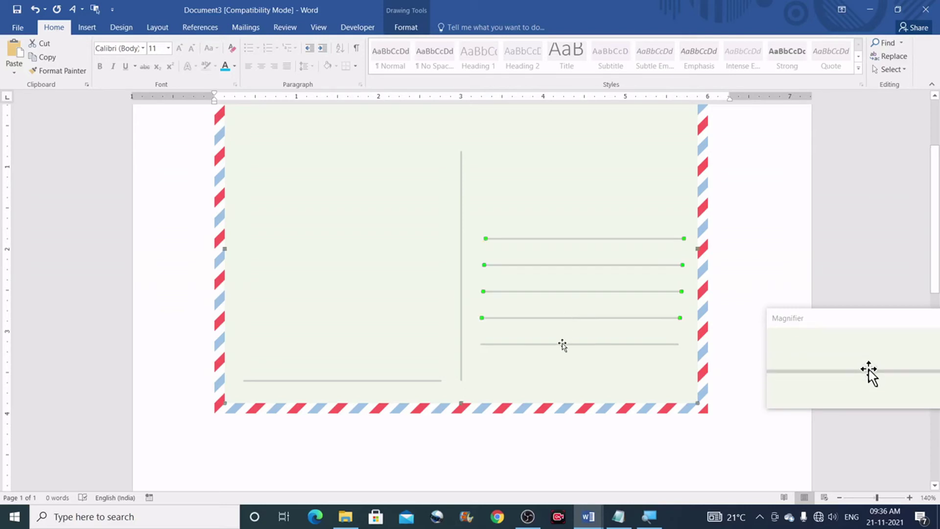
pyautogui.press('Escape')
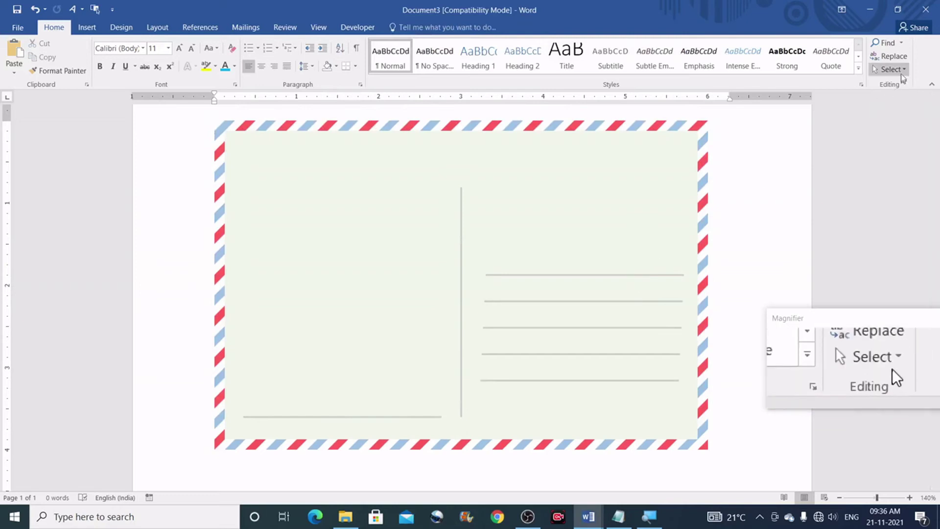
# Select the five address lines together with Select Objects and align their left ends
pyautogui.click(900, 70)
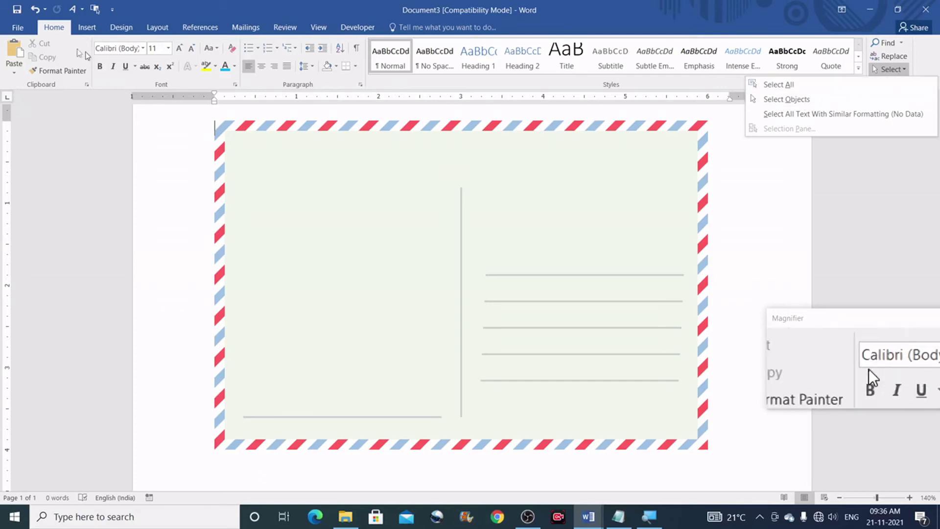
pyautogui.click(813, 104)
pyautogui.moveTo(733, 258)
pyautogui.mouseDown()
pyautogui.moveTo(572, 329)
pyautogui.moveTo(495, 374)
pyautogui.moveTo(468, 406)
pyautogui.mouseUp()
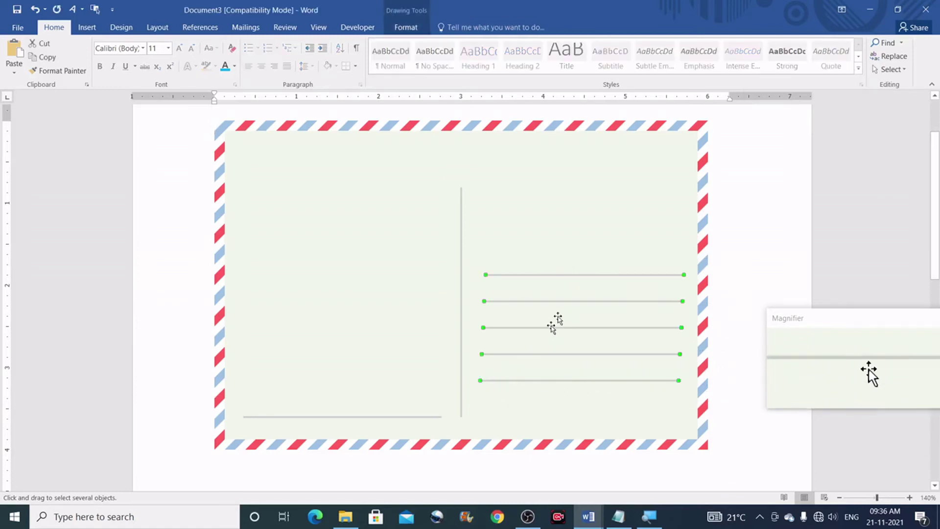
pyautogui.click(406, 29)
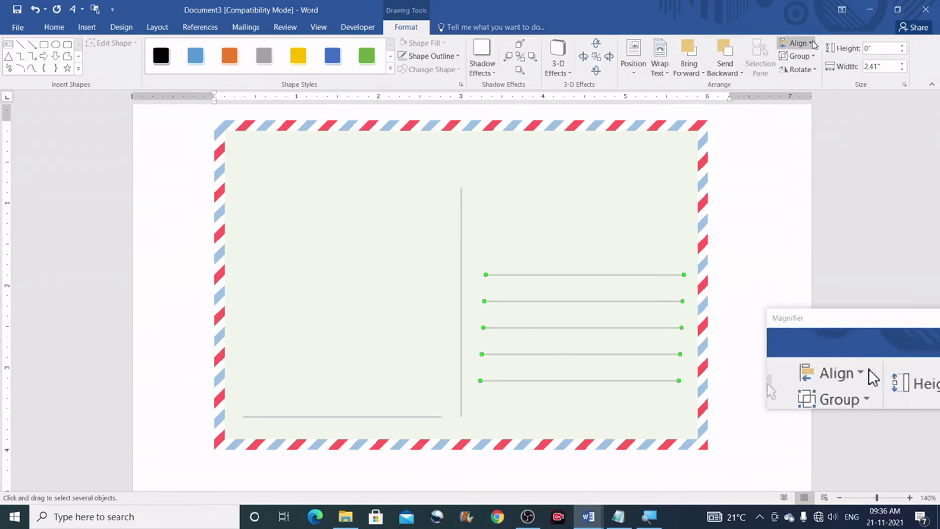
pyautogui.click(811, 44)
pyautogui.click(809, 58)
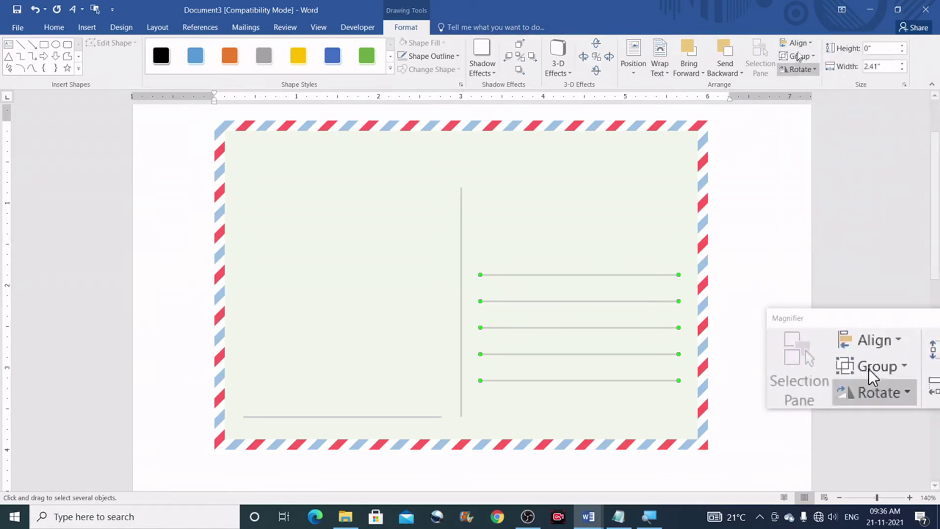
# Distribute the five address lines vertically, group them into one object, and deselect it
pyautogui.click(810, 44)
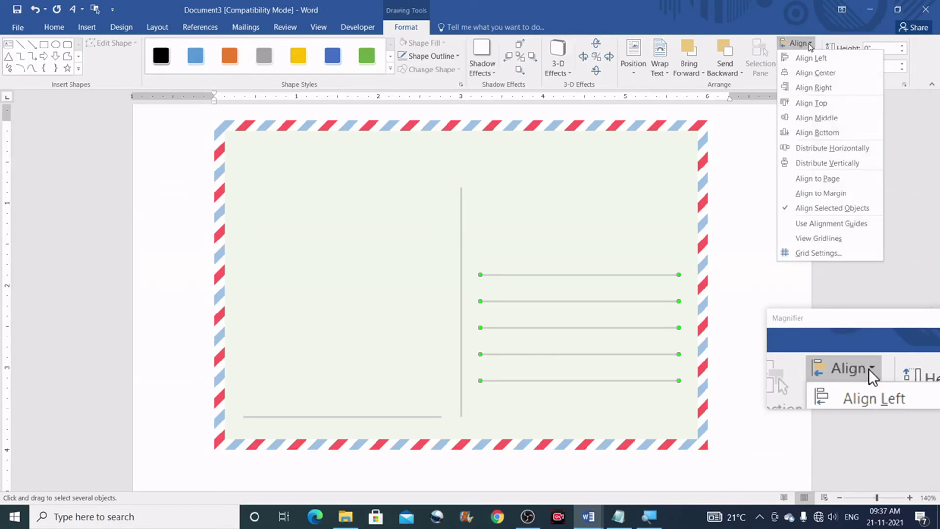
pyautogui.click(831, 165)
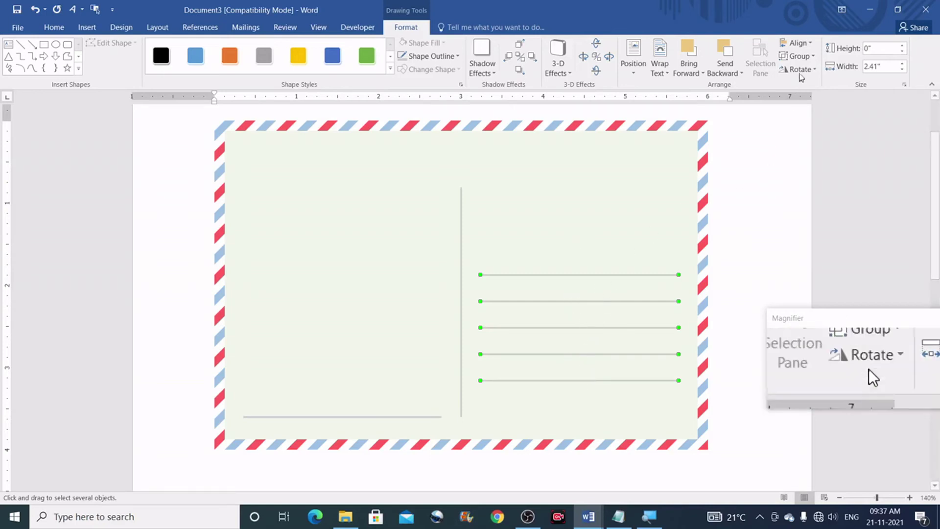
pyautogui.click(803, 56)
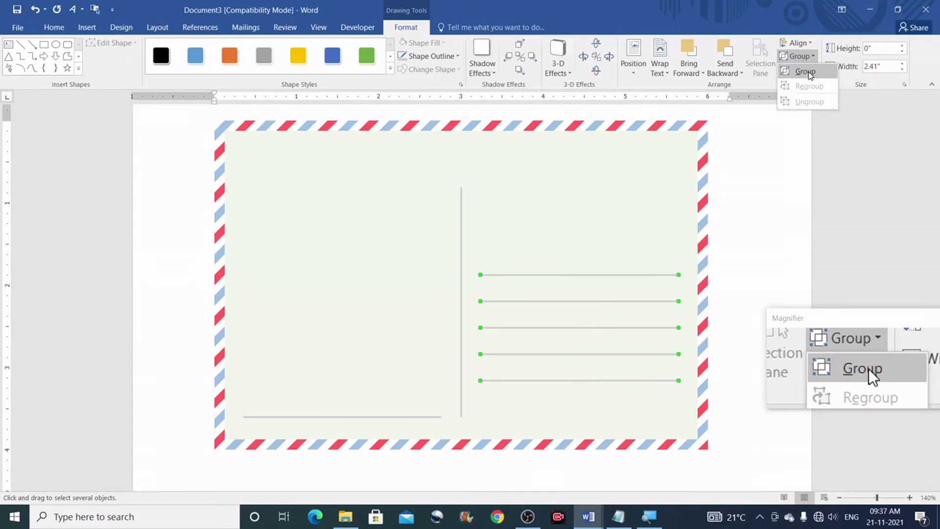
pyautogui.click(809, 72)
pyautogui.click(762, 210)
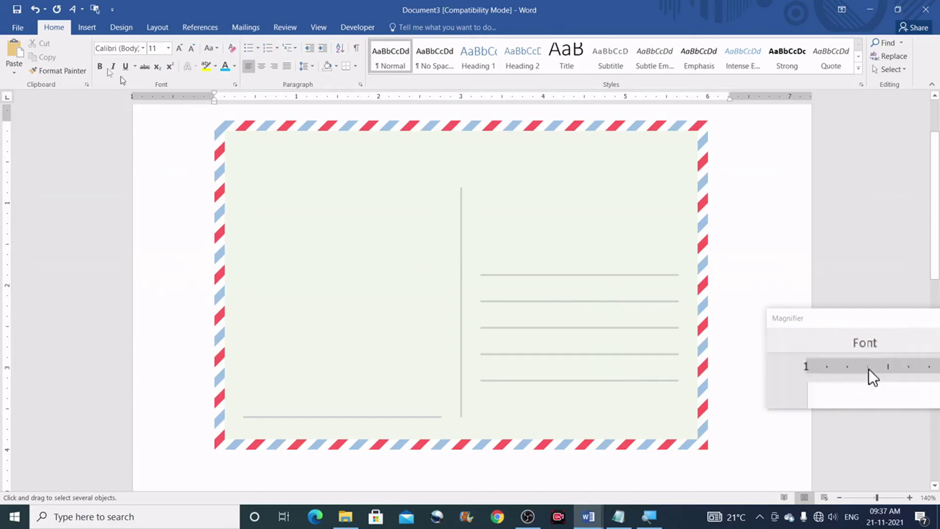
# Insert a Simple Text Box on the postcard and replace its placeholder text with "POSTCARD"
pyautogui.click(95, 31)
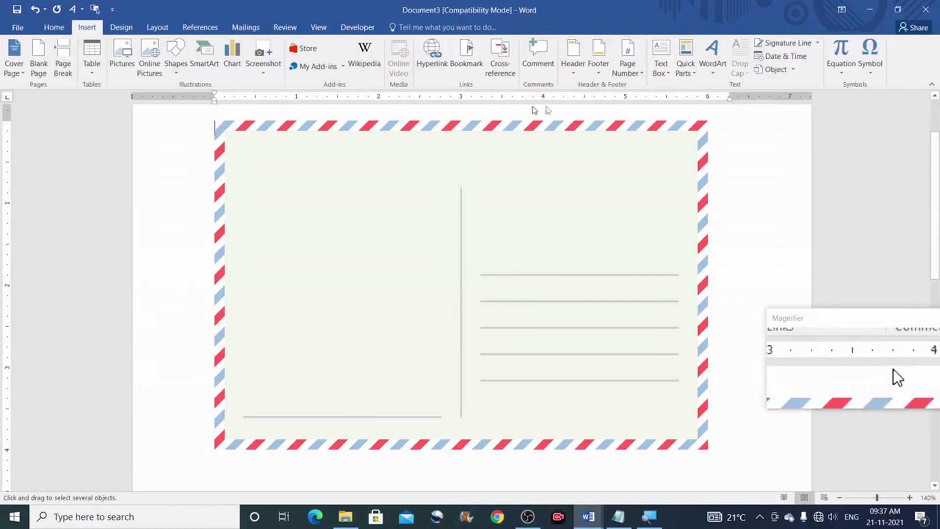
pyautogui.click(668, 74)
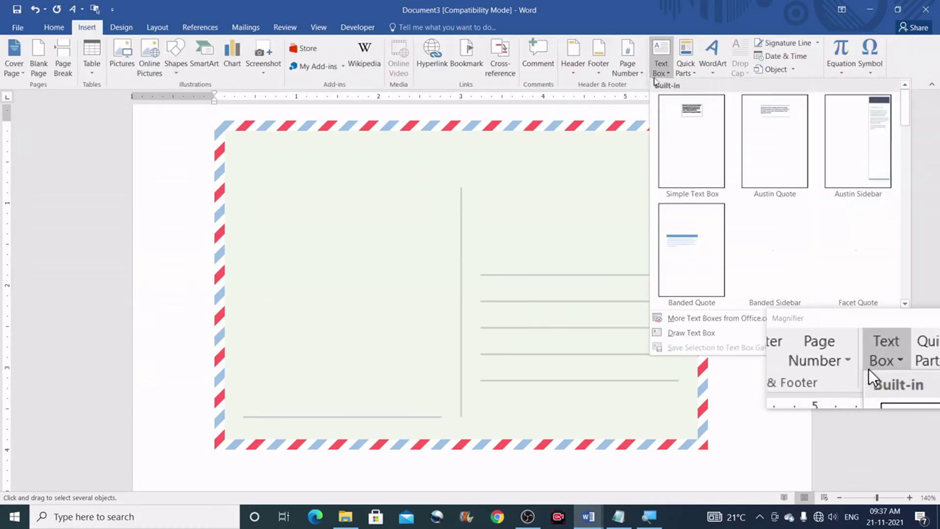
pyautogui.click(683, 173)
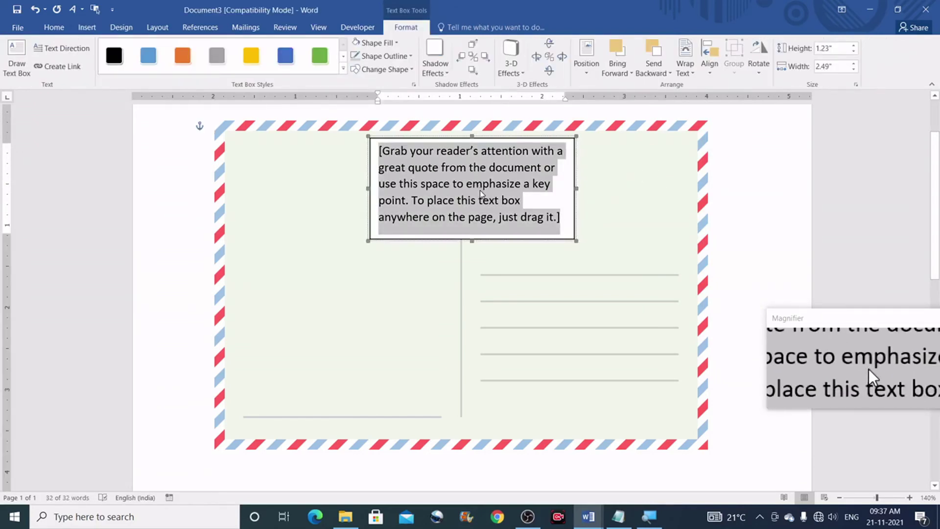
pyautogui.press('Delete')
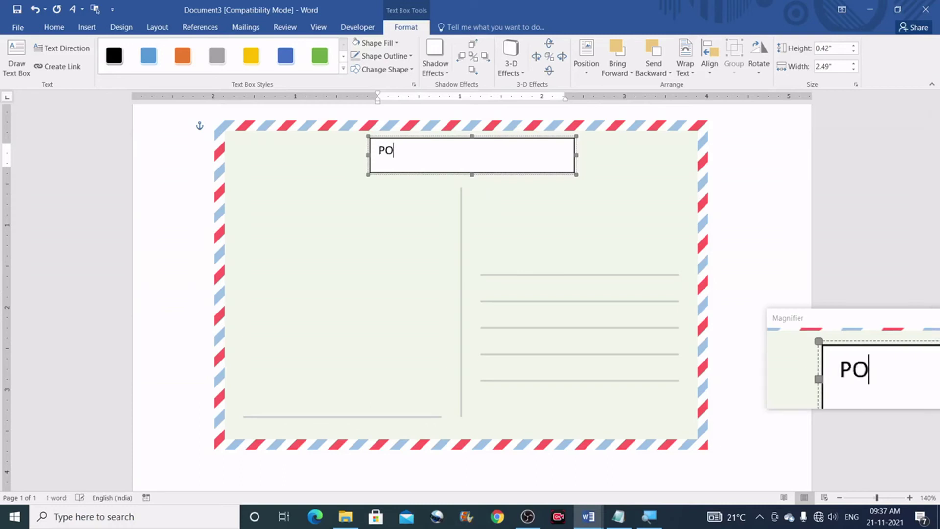
pyautogui.write('POS')
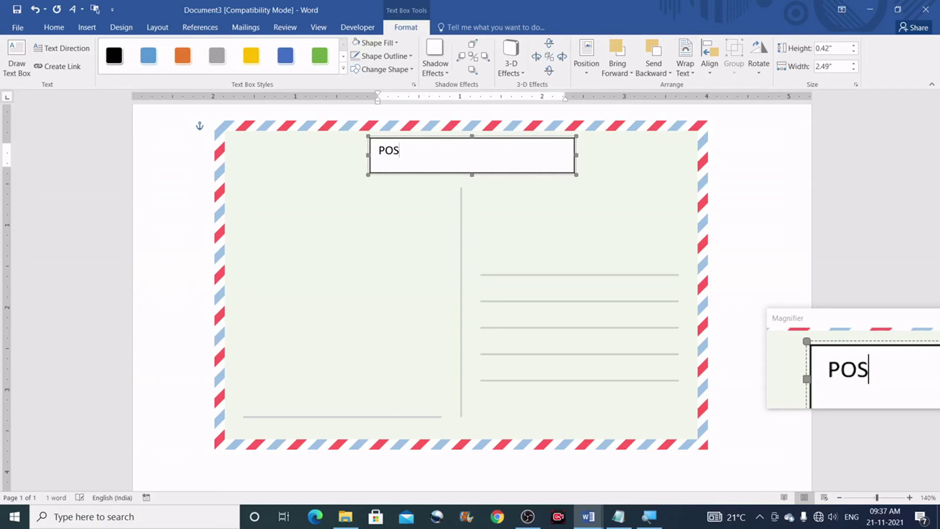
pyautogui.write('TCARD')
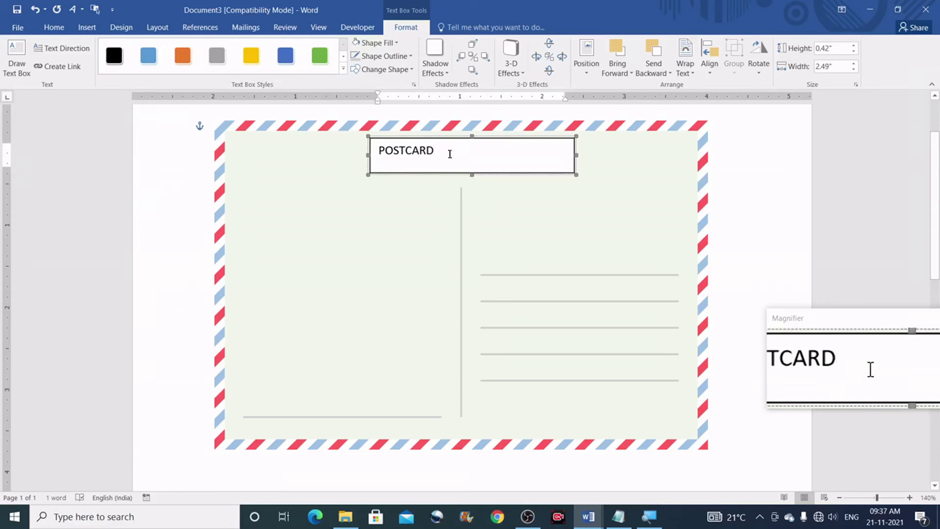
# Centre the POSTCARD text within its box and set its font size to 21
pyautogui.moveTo(442, 152); pyautogui.dragTo(377, 151)
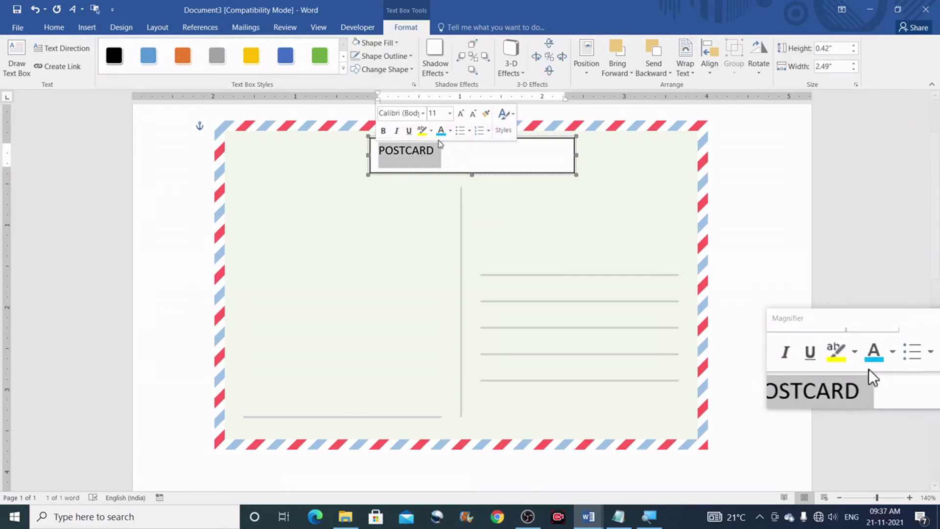
pyautogui.click(54, 27)
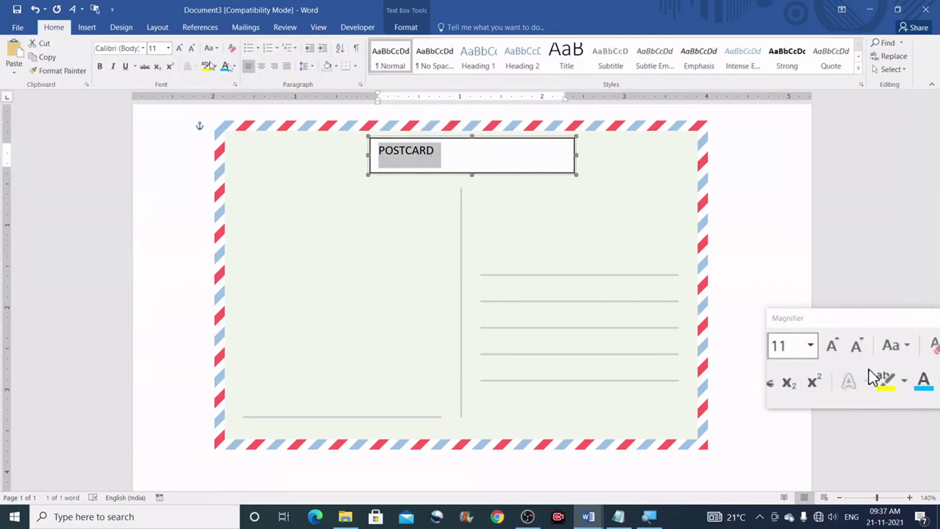
pyautogui.click(260, 67)
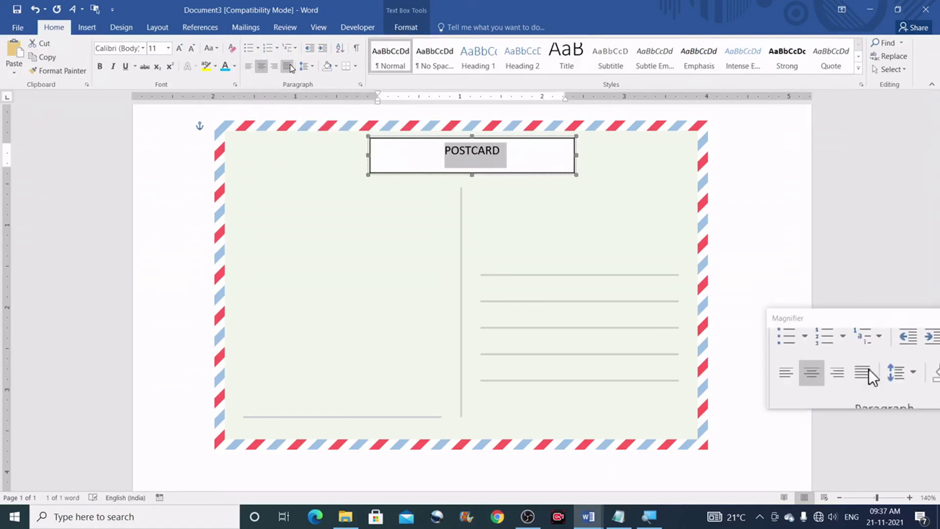
pyautogui.click(180, 48)
pyautogui.click(179, 48)
pyautogui.click(179, 48)
pyautogui.click(180, 48)
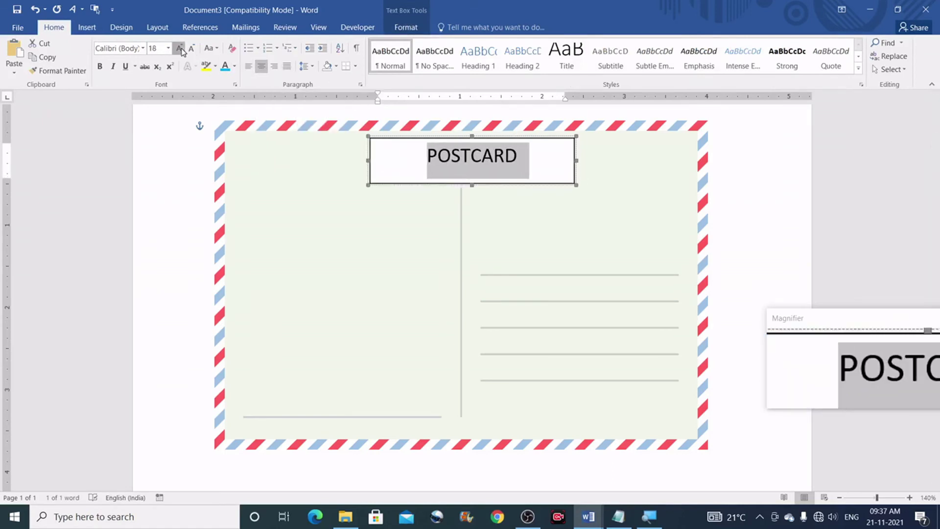
pyautogui.click(180, 49)
pyautogui.click(180, 48)
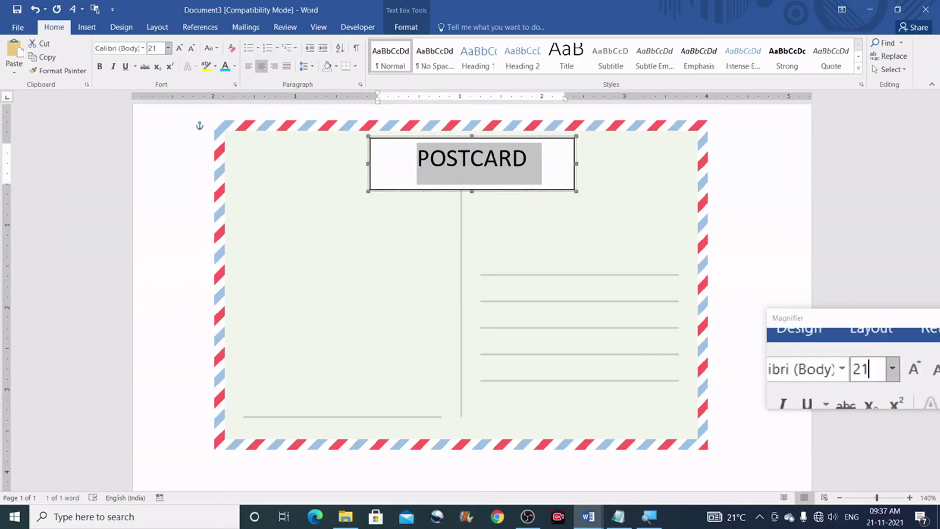
pyautogui.press('Return')
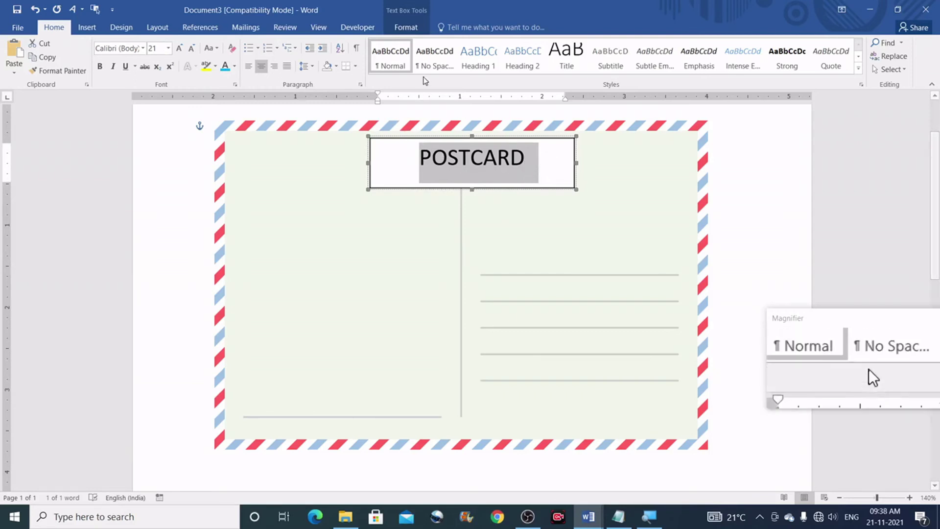
# Remove the fill and the outline from the POSTCARD text box
pyautogui.click(413, 30)
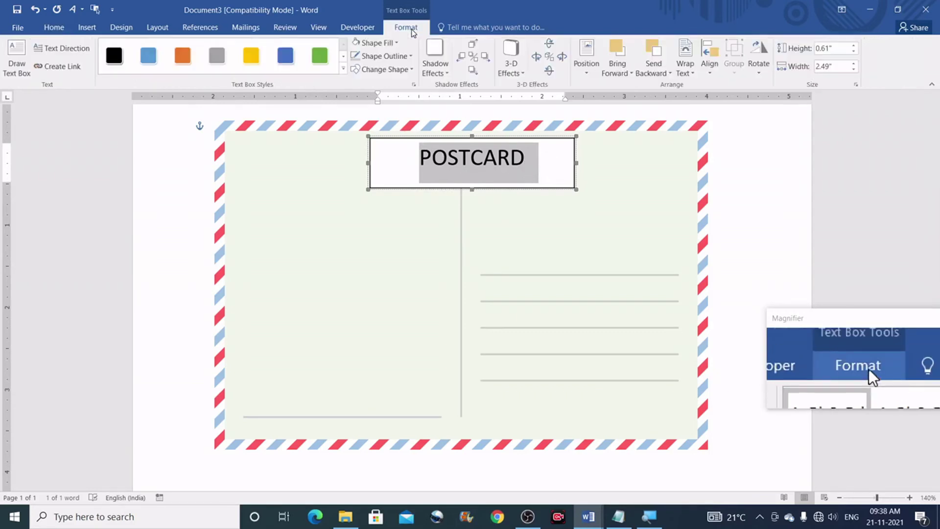
pyautogui.click(356, 46)
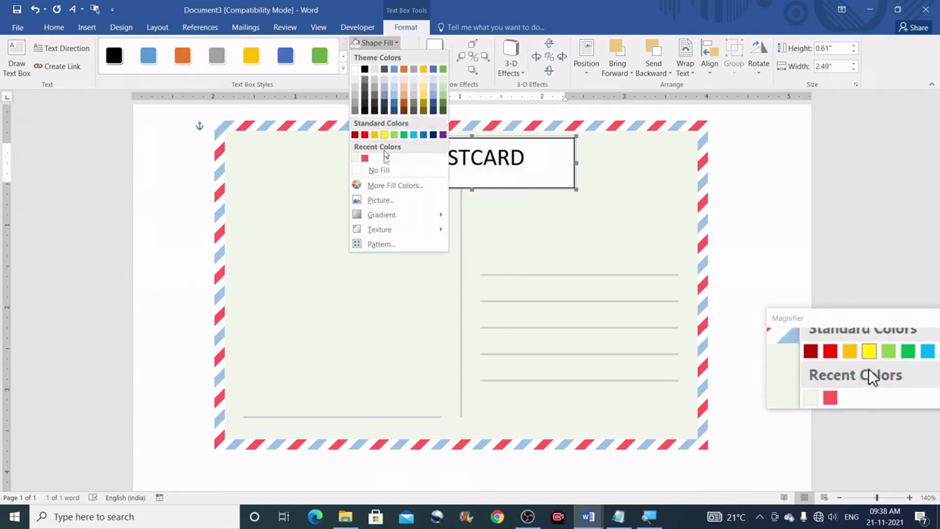
pyautogui.click(388, 170)
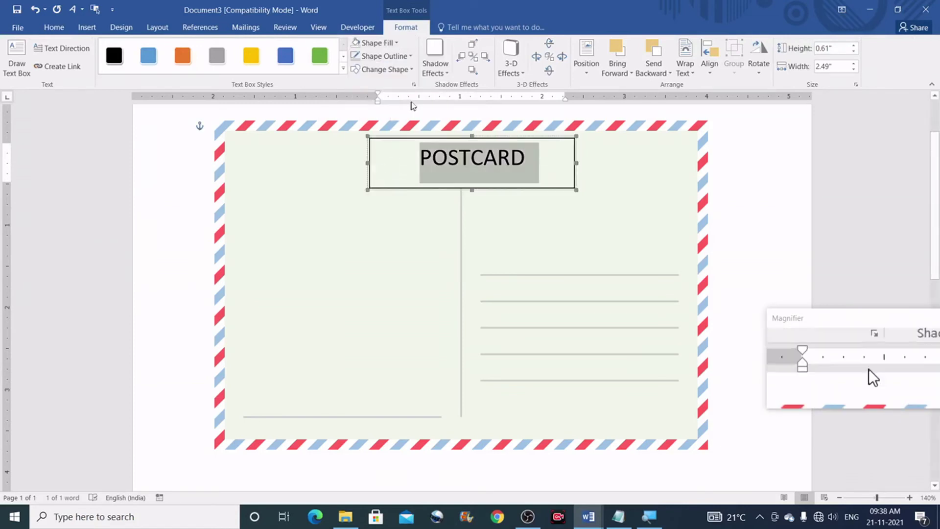
pyautogui.click(398, 58)
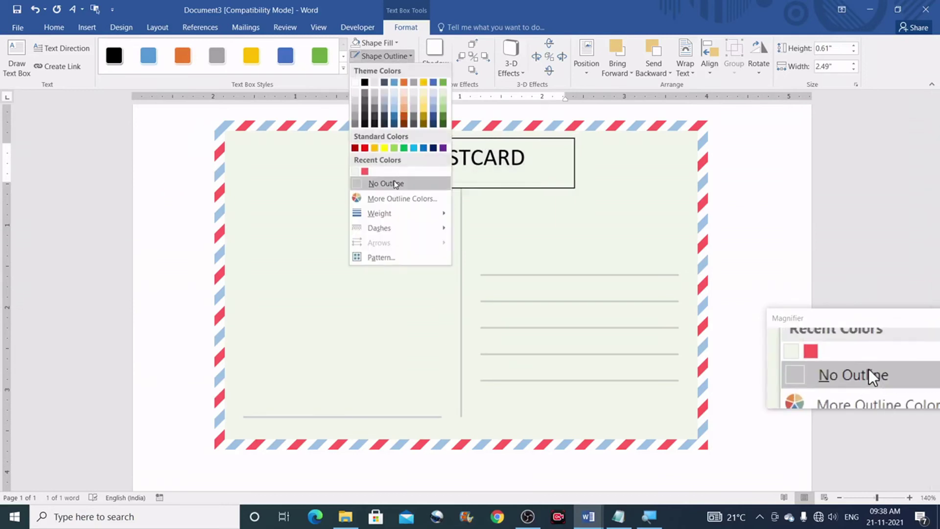
pyautogui.click(395, 184)
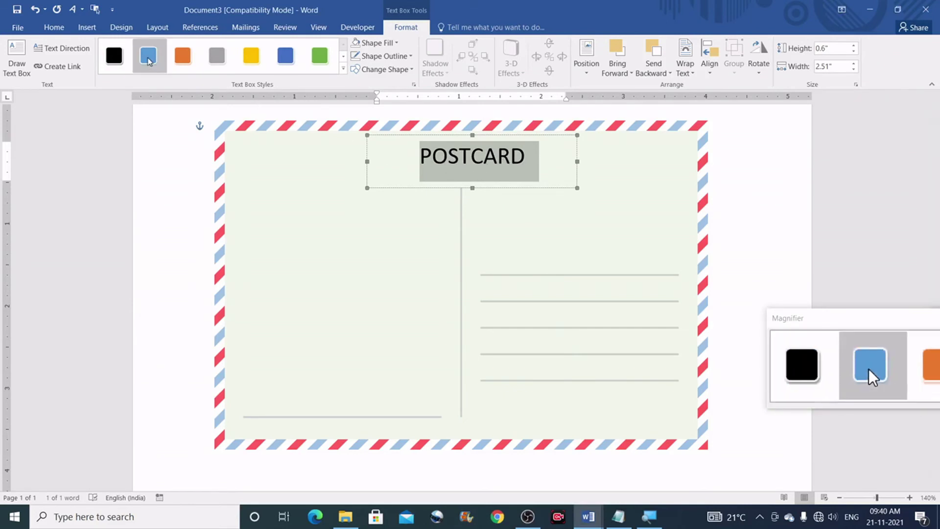
# Change the font colour of the selected POSTCARD text to a medium grey theme colour
pyautogui.click(54, 28)
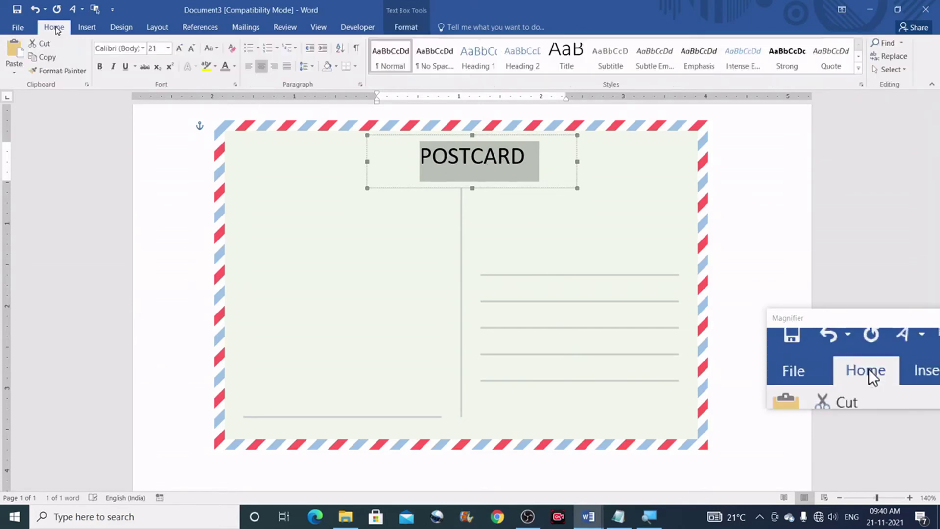
pyautogui.click(235, 68)
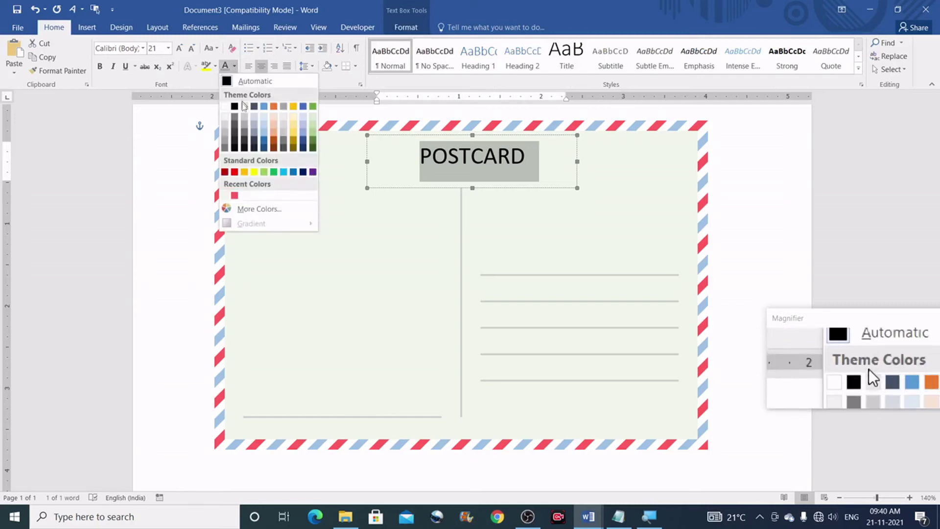
pyautogui.click(244, 127)
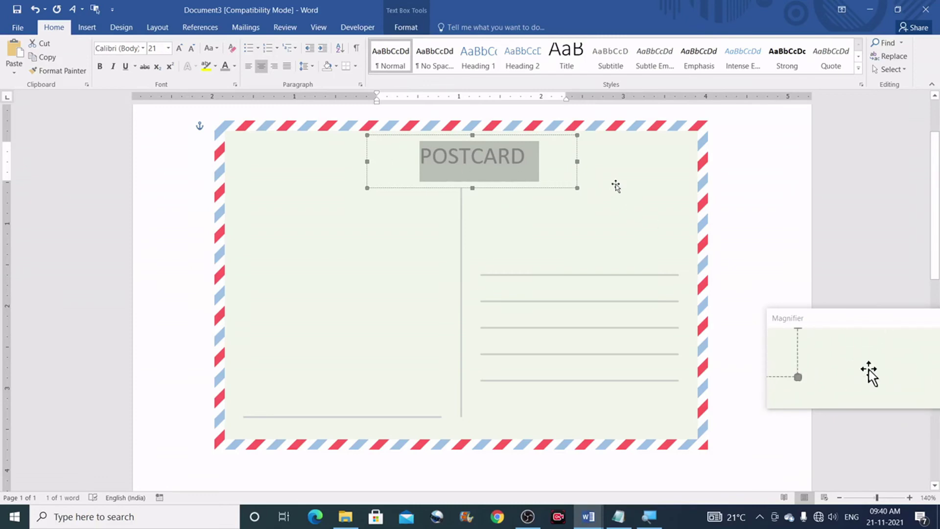
# Select the pale inner panel together with the POSTCARD text box, centre-align the two horizontally, and deselect them
pyautogui.click(642, 166)
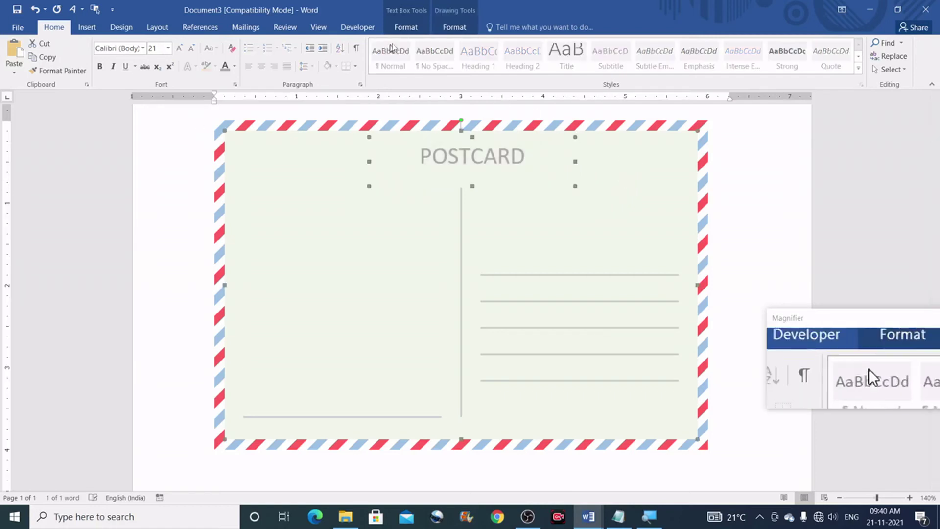
pyautogui.click(455, 30)
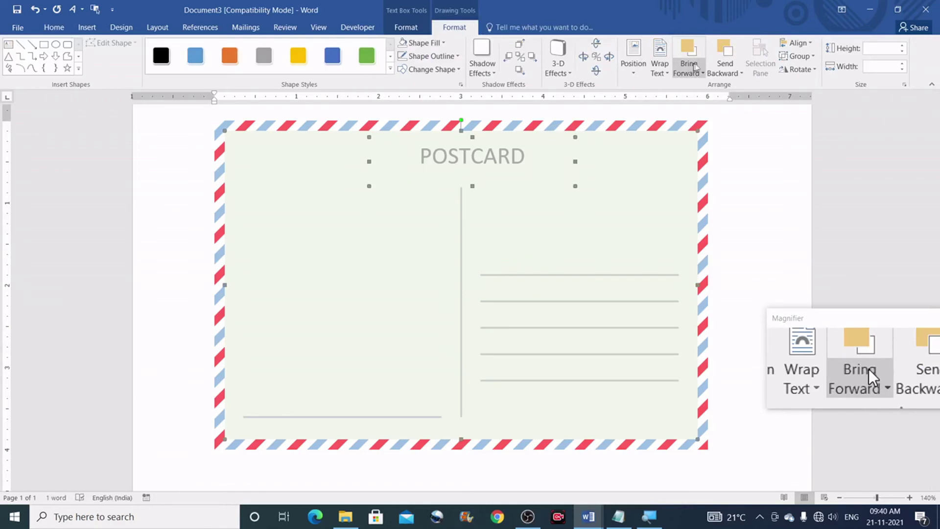
pyautogui.click(798, 43)
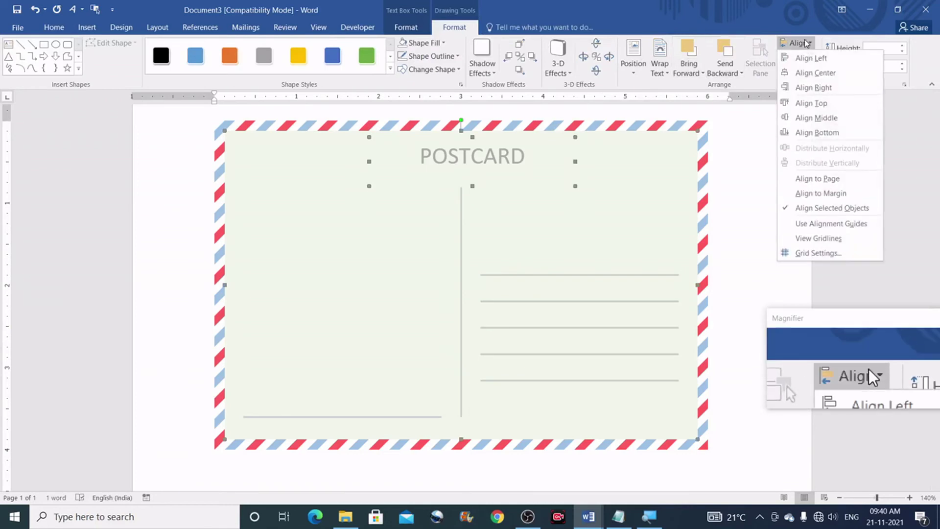
pyautogui.click(815, 73)
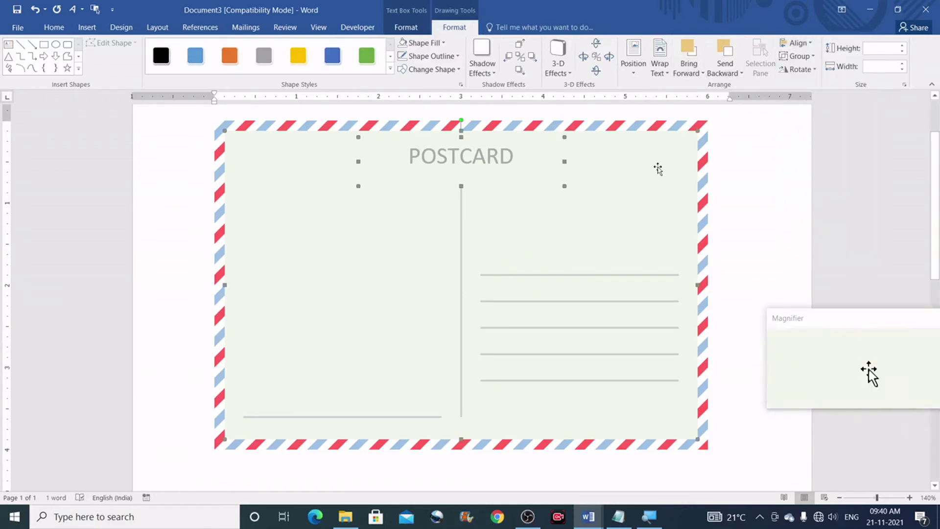
pyautogui.click(759, 167)
# Set the character spacing of the POSTCARD text to Expanded by 3 points and deselect the box
pyautogui.click(515, 156)
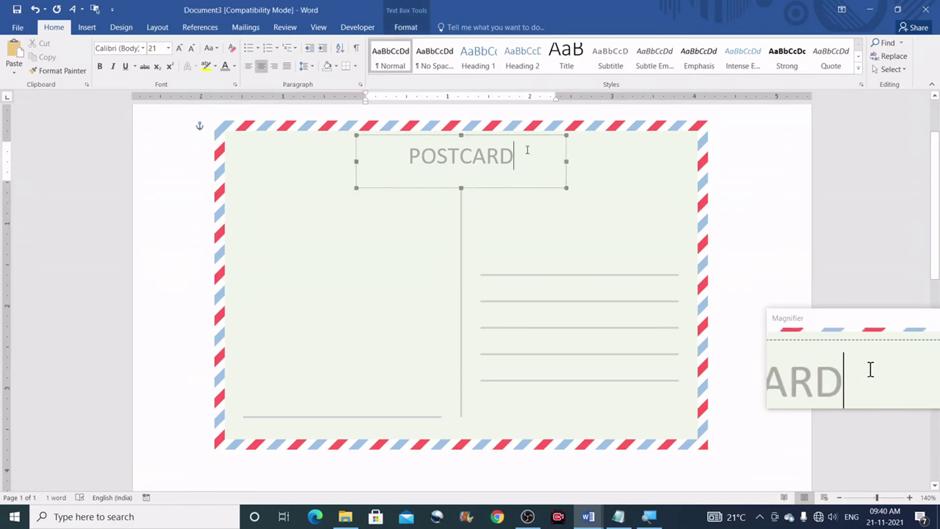
pyautogui.moveTo(514, 152); pyautogui.dragTo(415, 158)
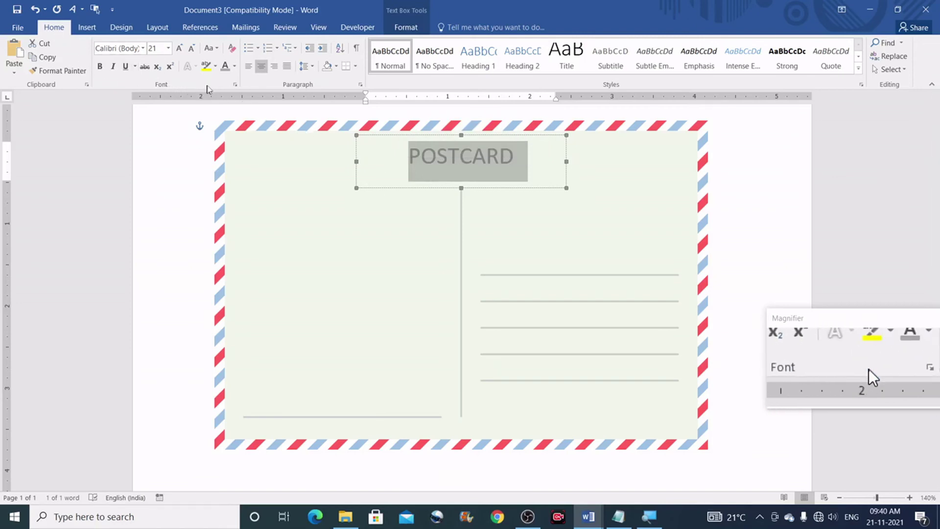
pyautogui.click(234, 85)
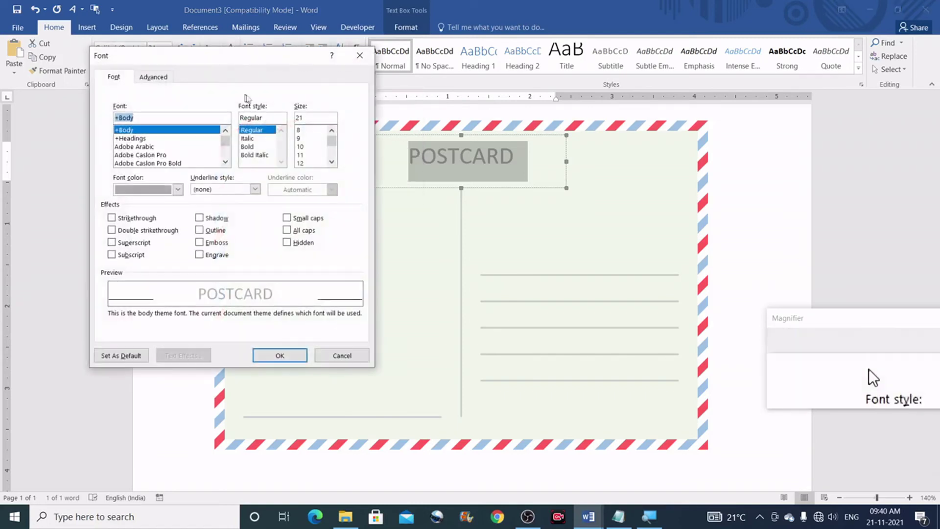
pyautogui.click(155, 78)
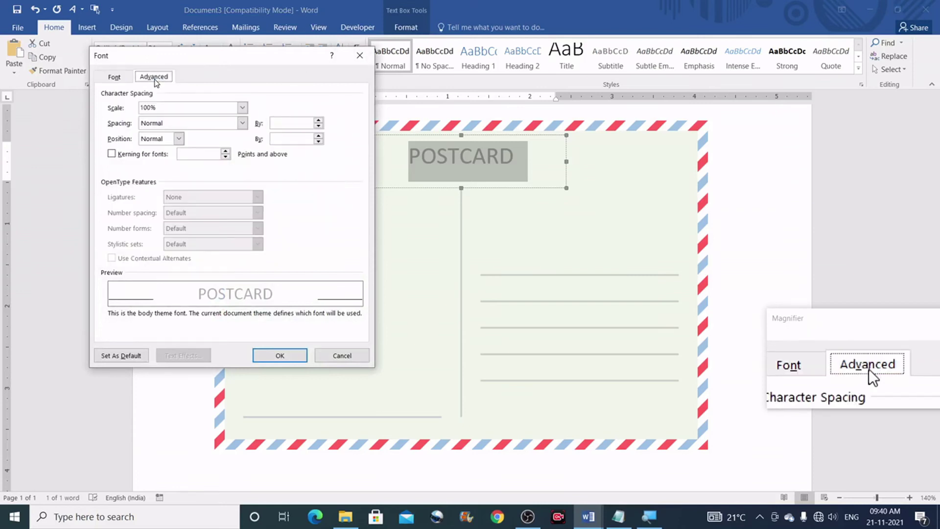
pyautogui.click(198, 126)
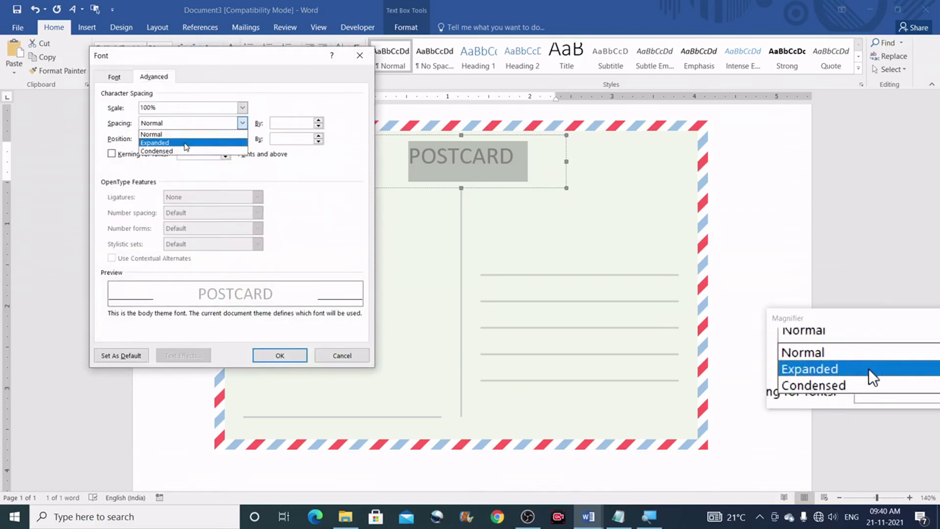
pyautogui.click(185, 143)
pyautogui.press('Tab')
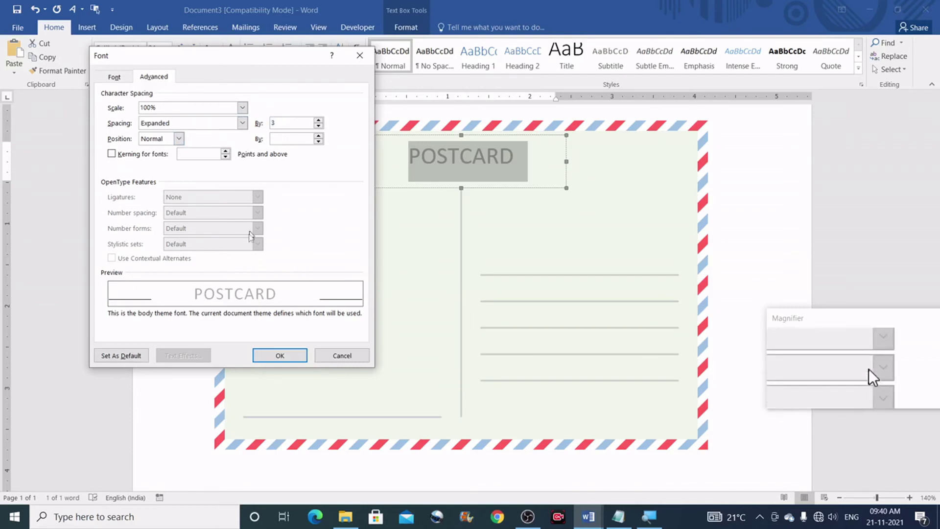
pyautogui.click(276, 354)
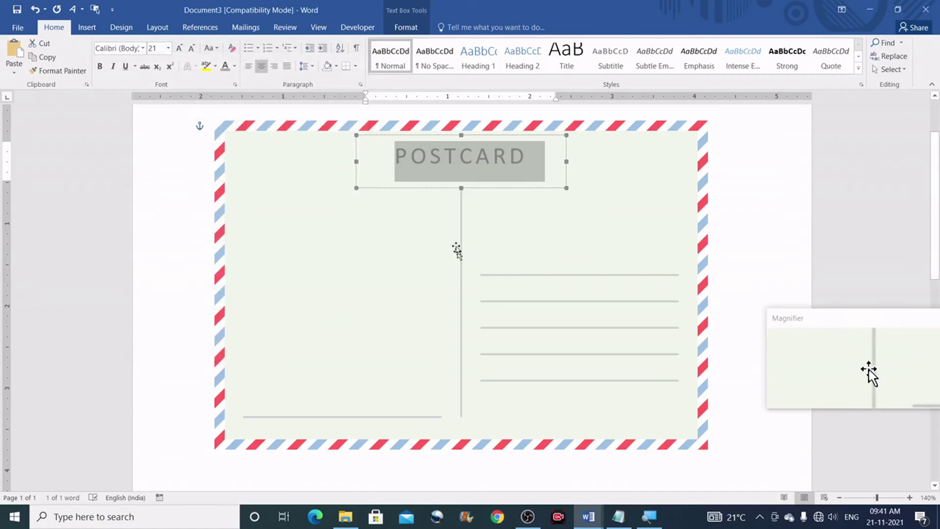
pyautogui.click(733, 167)
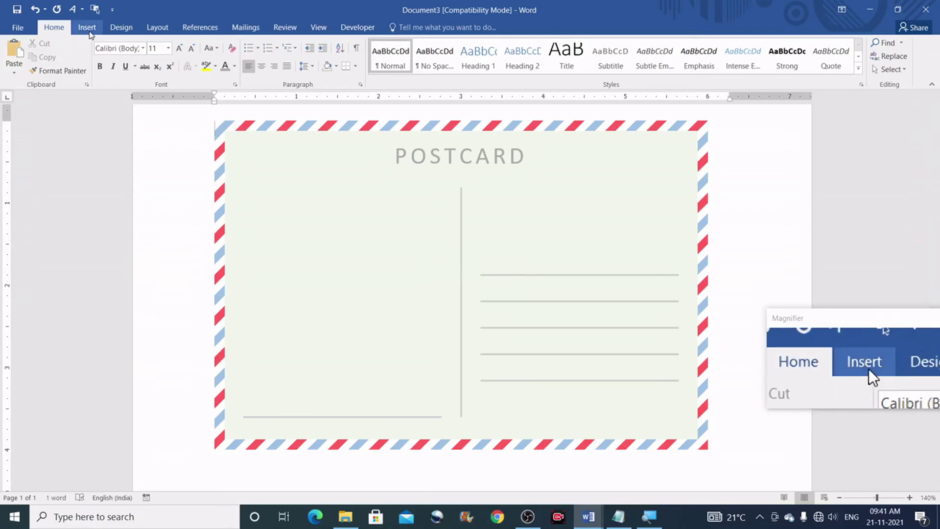
# Insert another Simple Text Box, replace its placeholder text with "to:", and undo the automatic capitalisation
pyautogui.click(87, 27)
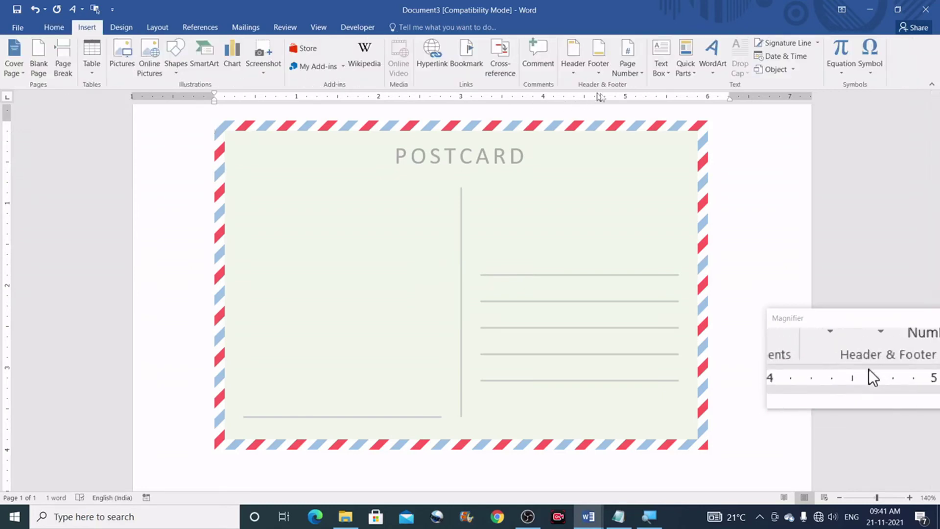
pyautogui.click(670, 72)
pyautogui.click(678, 143)
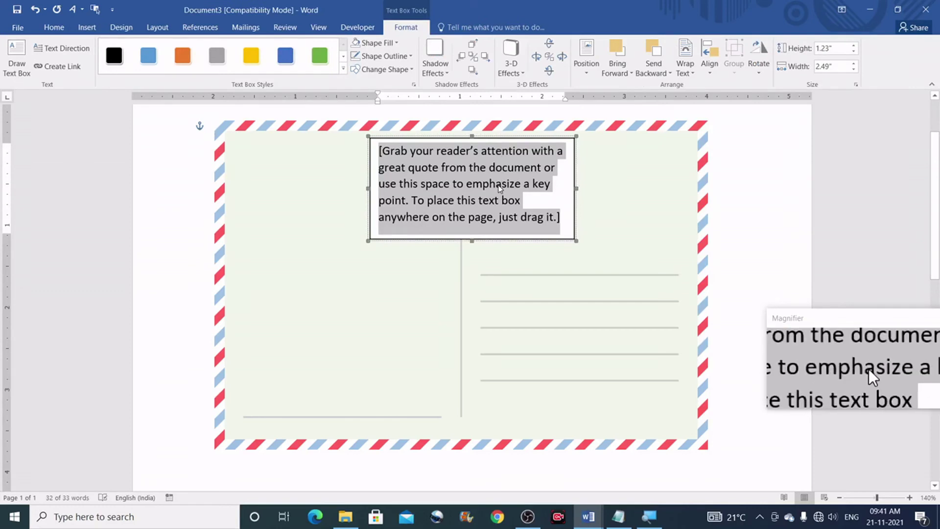
pyautogui.press('Delete')
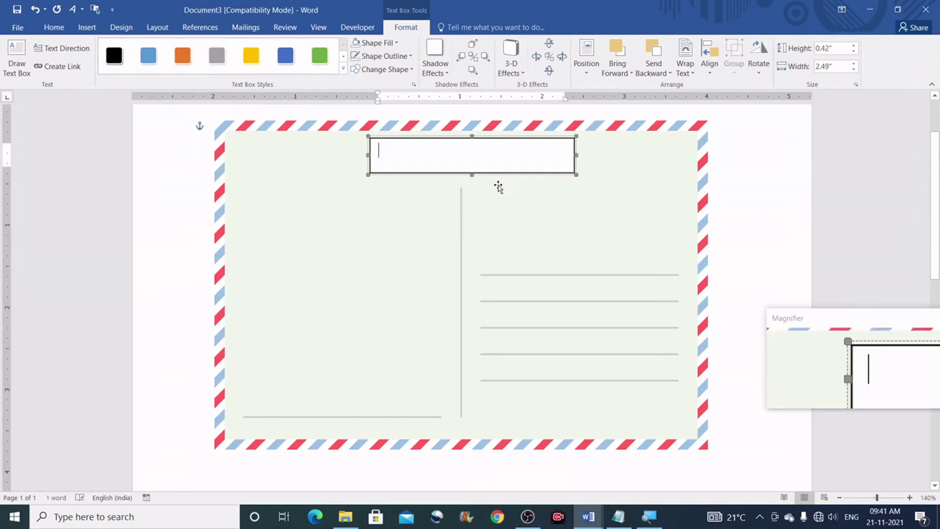
pyautogui.write('to')
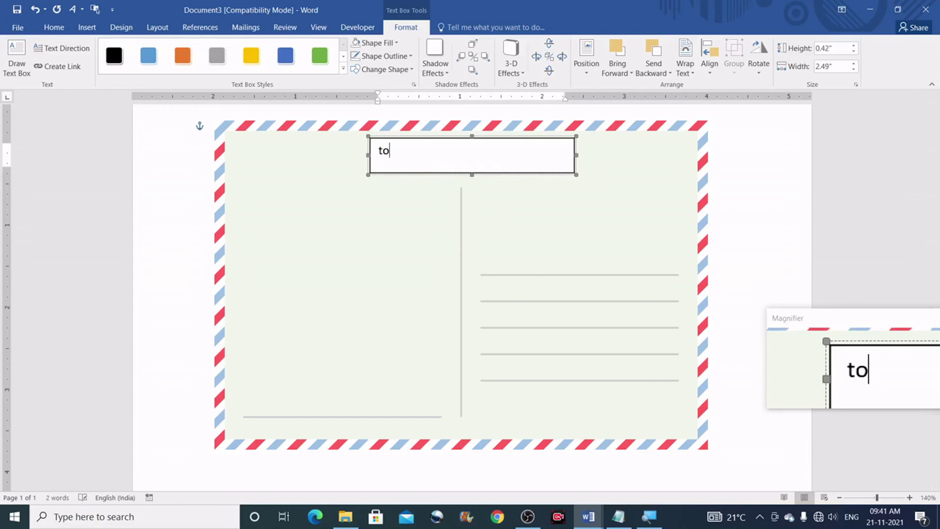
pyautogui.write(':')
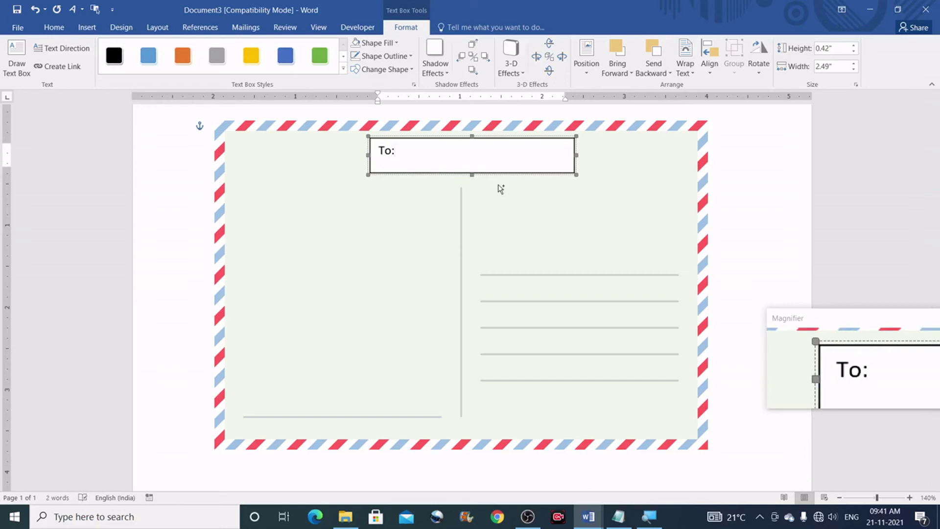
pyautogui.moveTo(403, 166)
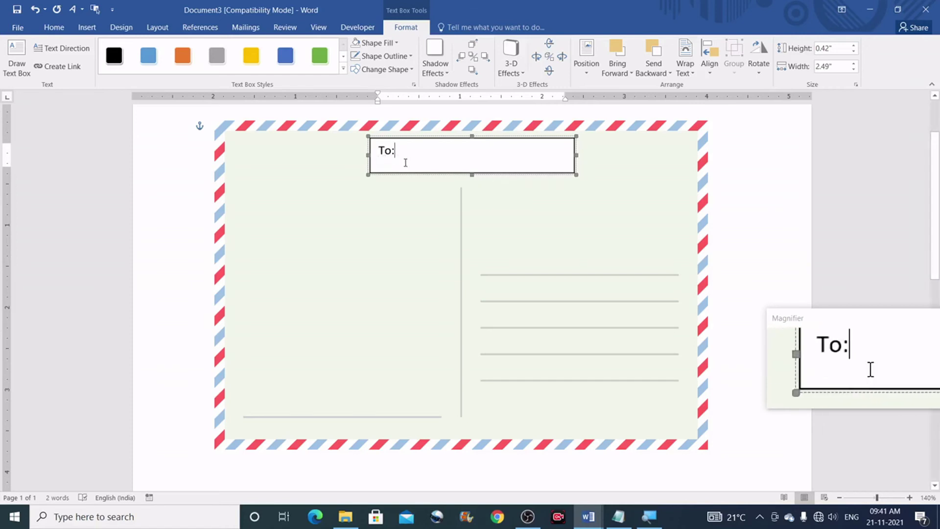
pyautogui.hotkey('ctrl', 'z')
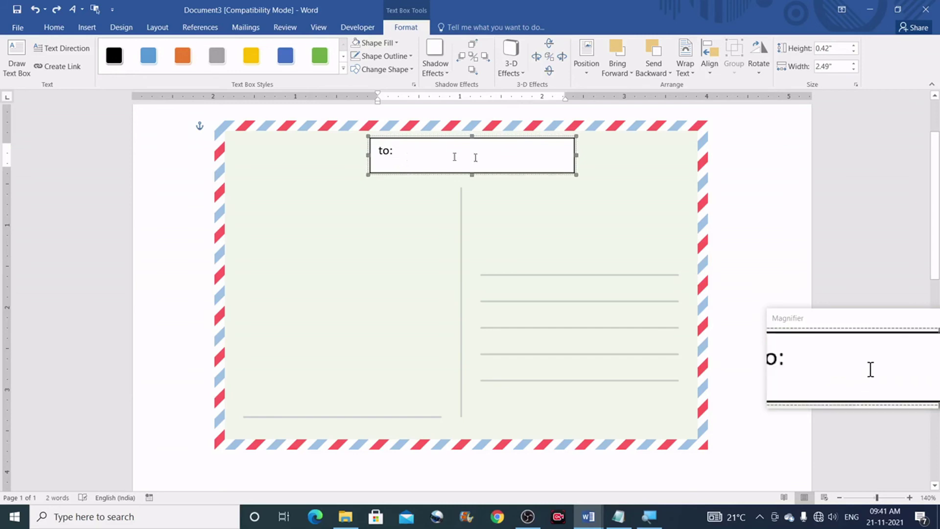
# Narrow the "to:" text box to about 0.44" and move it just above the start of the address lines
pyautogui.moveTo(576, 154); pyautogui.dragTo(400, 156)
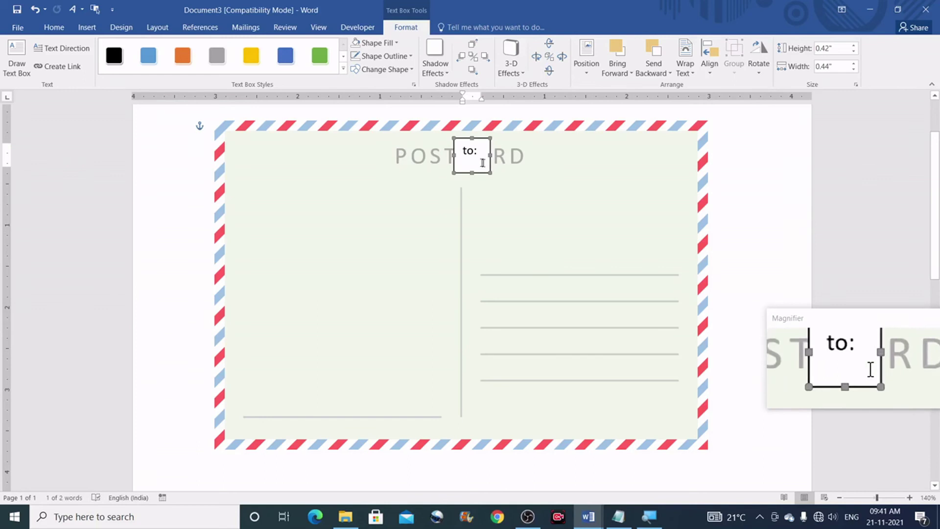
pyautogui.moveTo(481, 171); pyautogui.dragTo(517, 247)
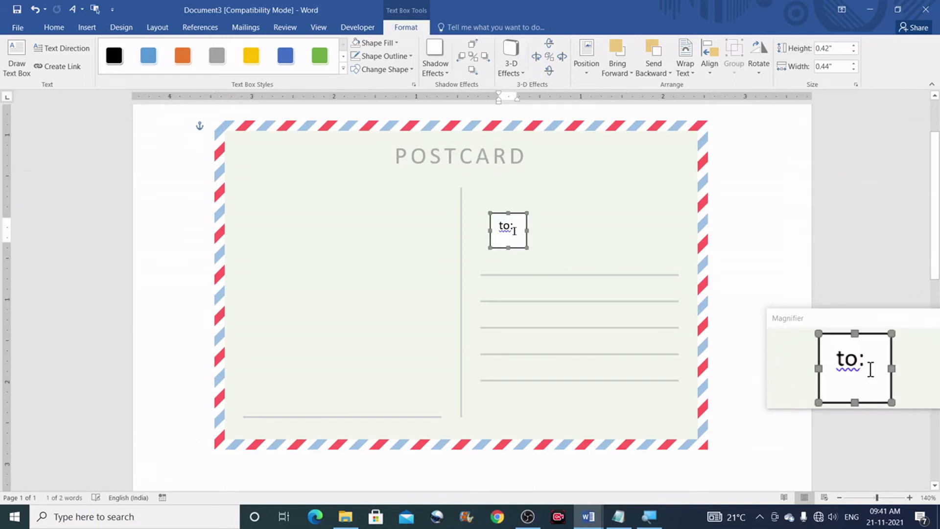
# Set the "to:" text to font size 16 and widen its box to about 0.77" to fit the text on one line
pyautogui.doubleClick(511, 225)
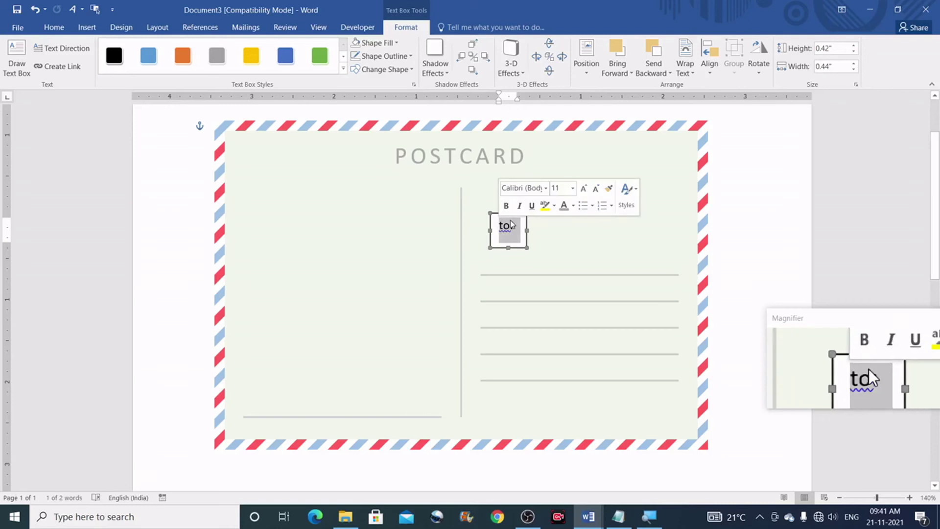
pyautogui.click(573, 188)
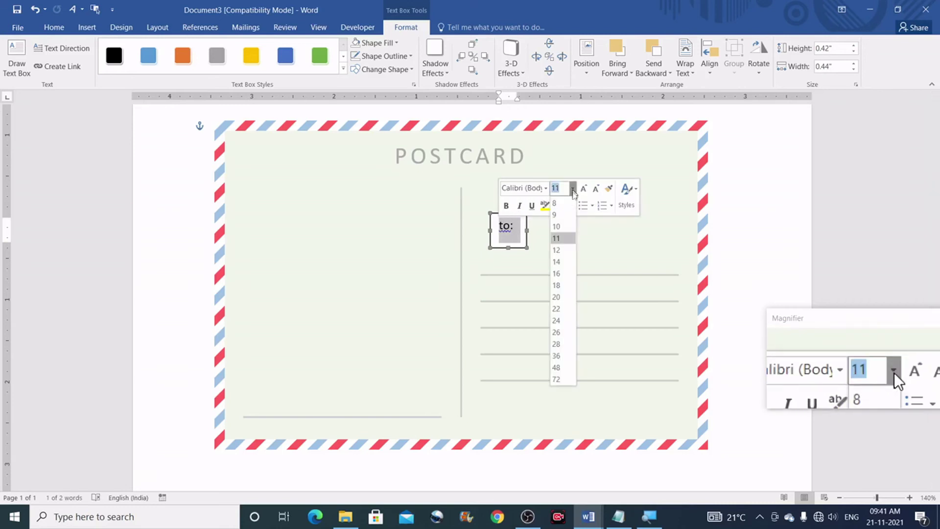
pyautogui.click(558, 268)
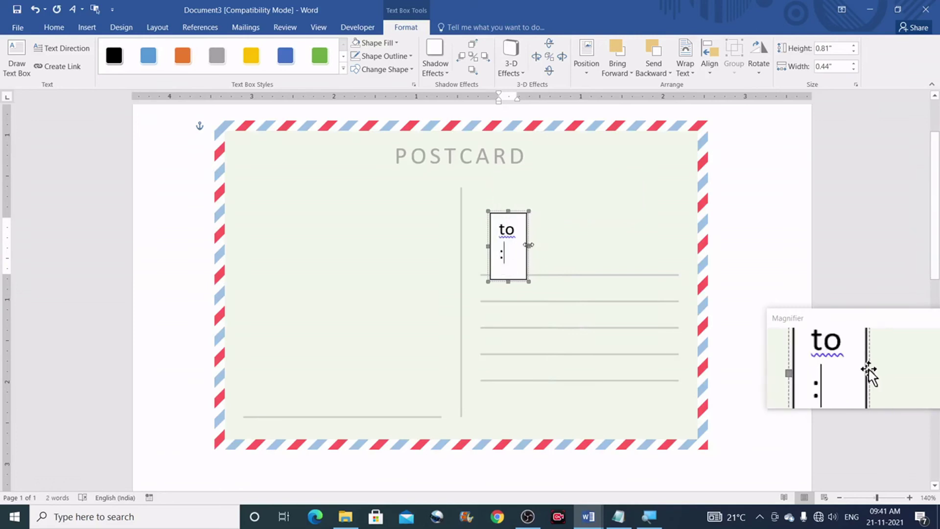
pyautogui.moveTo(529, 246); pyautogui.dragTo(554, 238)
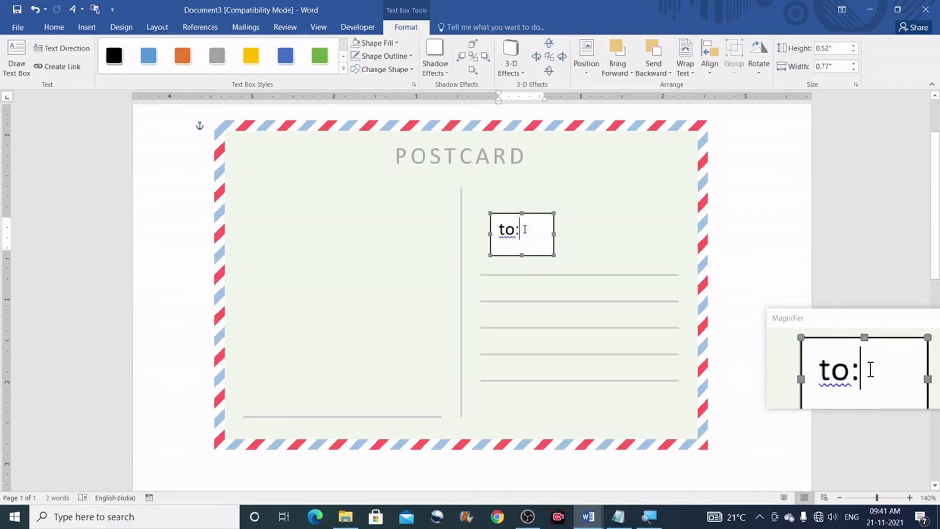
# Colour the "to:" text grey and have its grammar flag ignored once
pyautogui.tripleClick(525, 230)
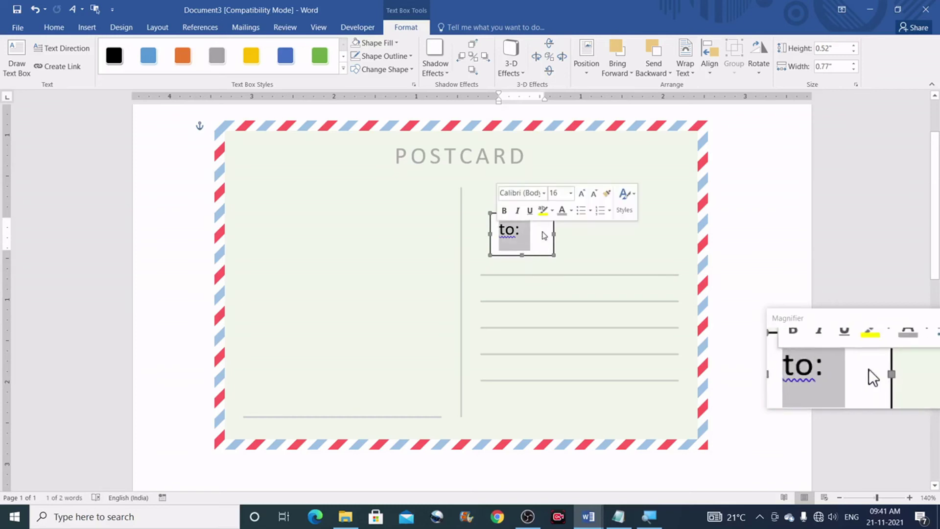
pyautogui.click(571, 210)
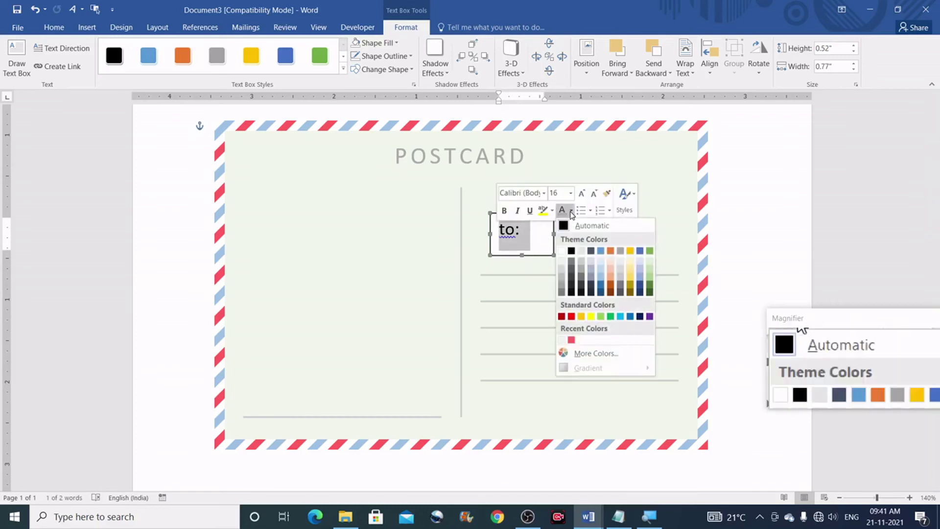
pyautogui.click(581, 275)
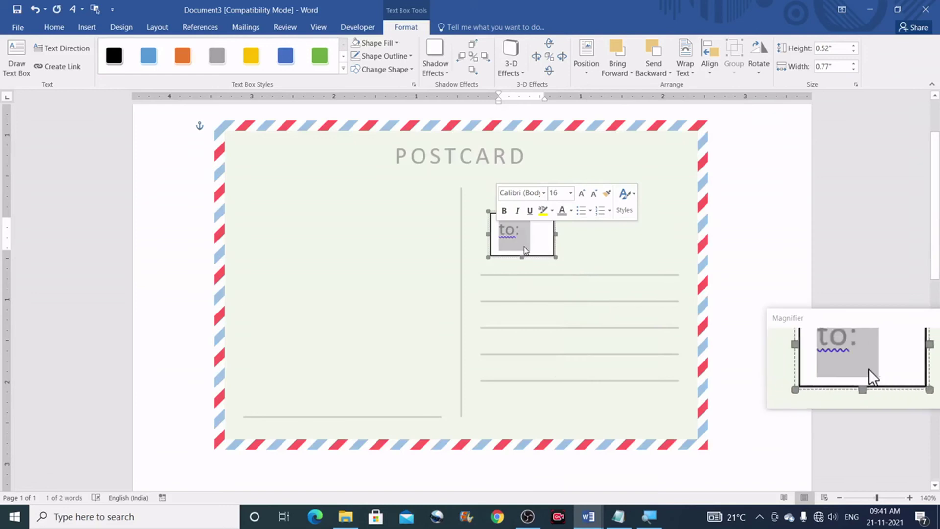
pyautogui.click(510, 229)
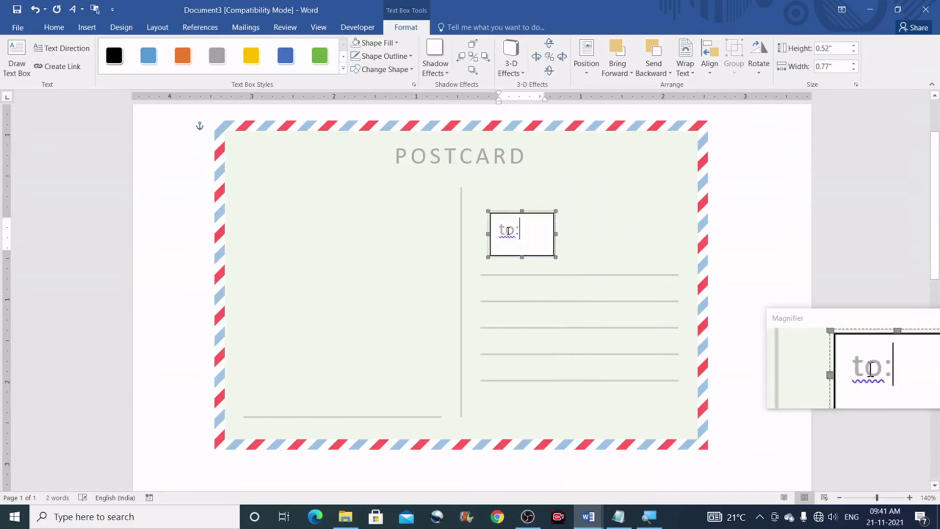
pyautogui.rightClick(511, 229)
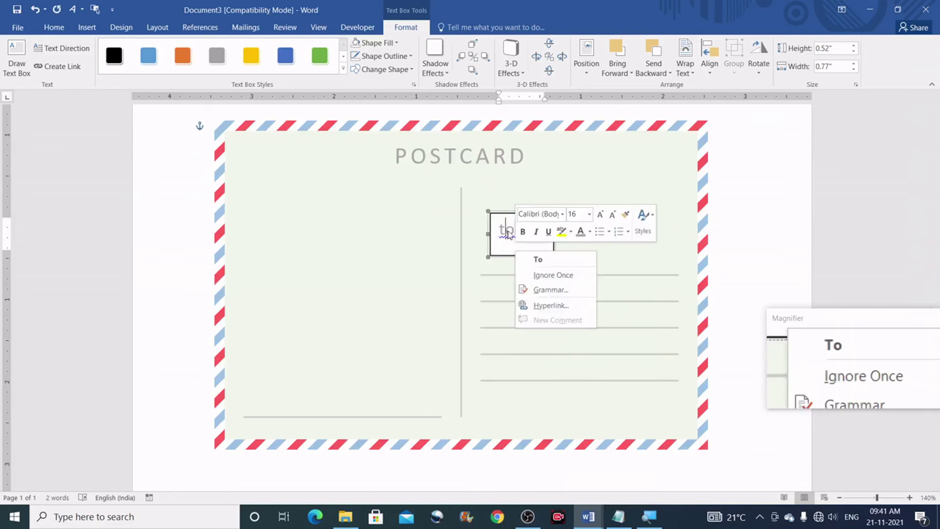
pyautogui.click(548, 275)
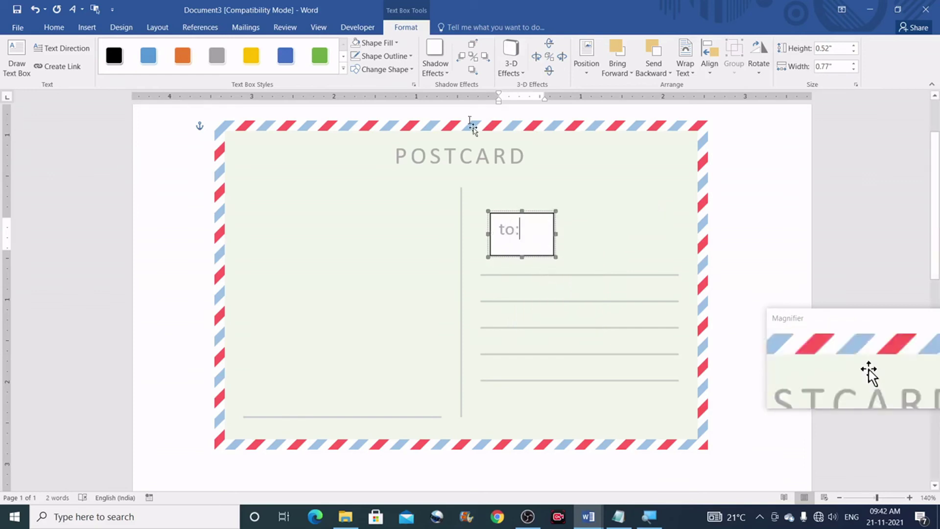
# Remove the fill and the outline from the "to:" text box
pyautogui.click(395, 43)
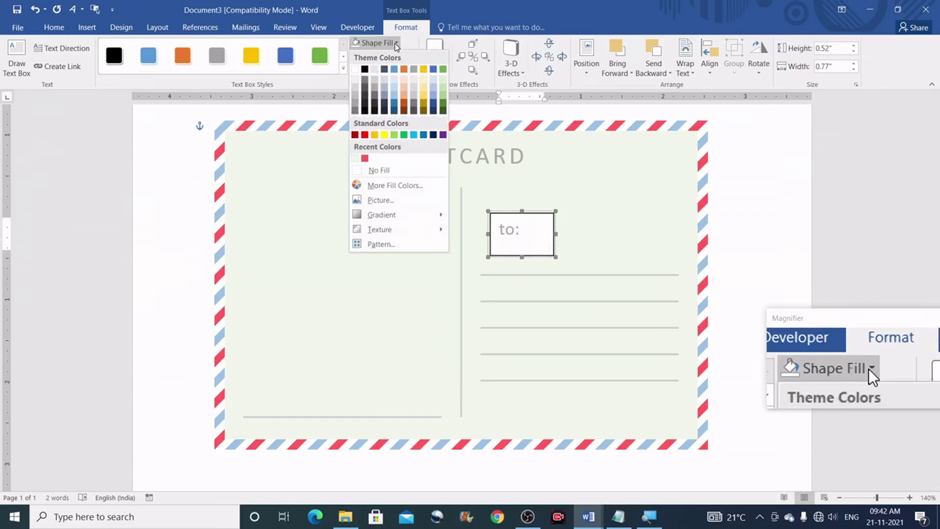
pyautogui.click(385, 171)
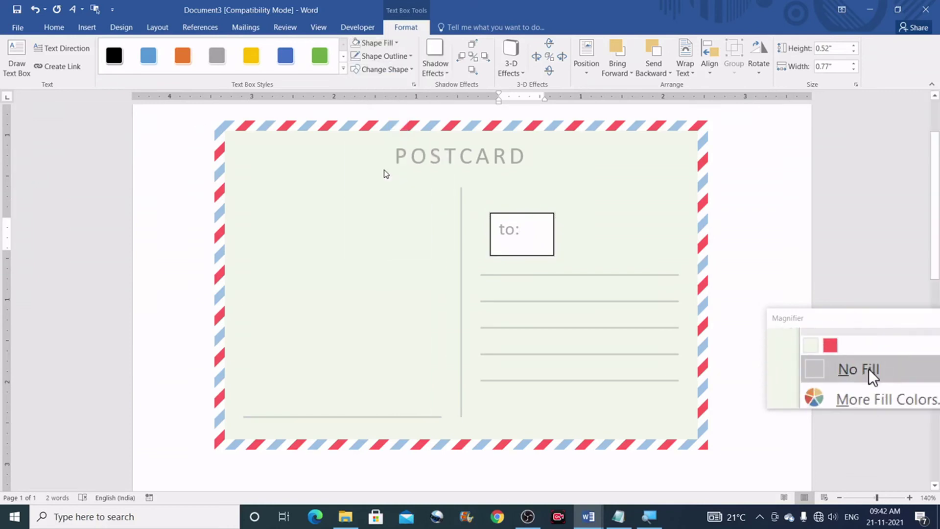
pyautogui.click(386, 57)
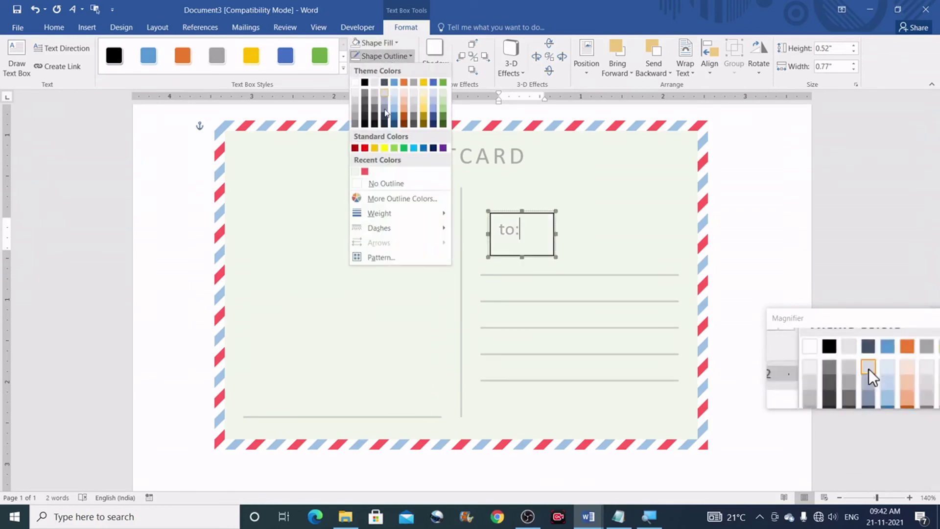
pyautogui.click(381, 183)
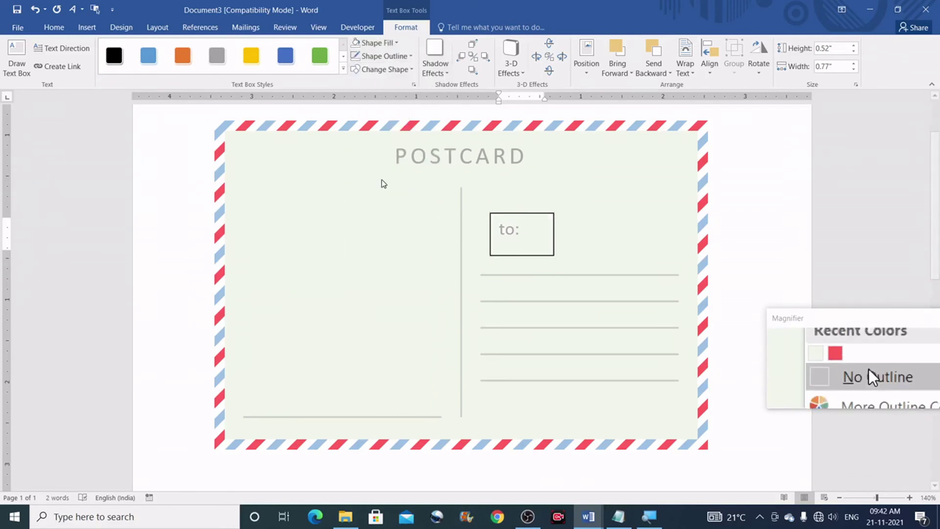
# Nudge the "to:" label left and down so it sits just above the start of the first address line
pyautogui.click(535, 212)
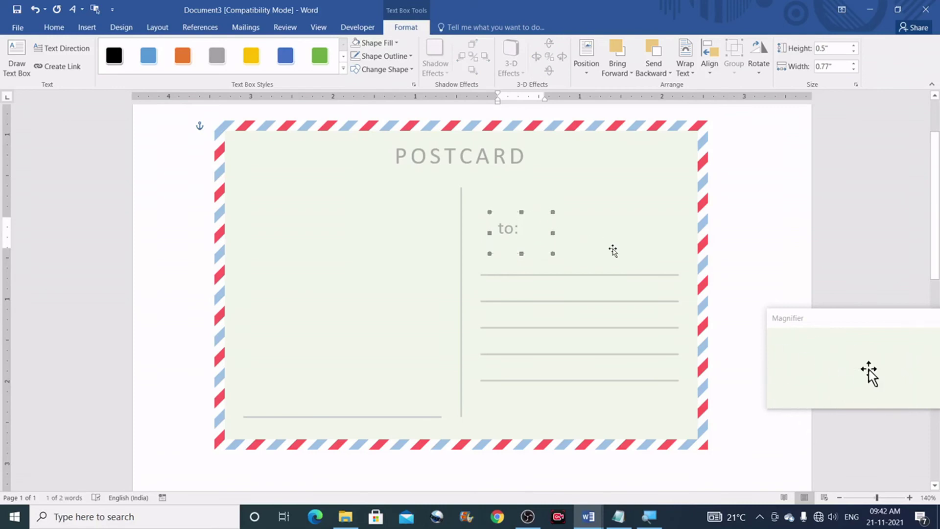
pyautogui.press('Left')
pyautogui.press('Left')
pyautogui.press('Left')
pyautogui.press('Left')
pyautogui.press('Down')
pyautogui.press('Down')
pyautogui.press('Down')
pyautogui.press('Down')
pyautogui.press('Down')
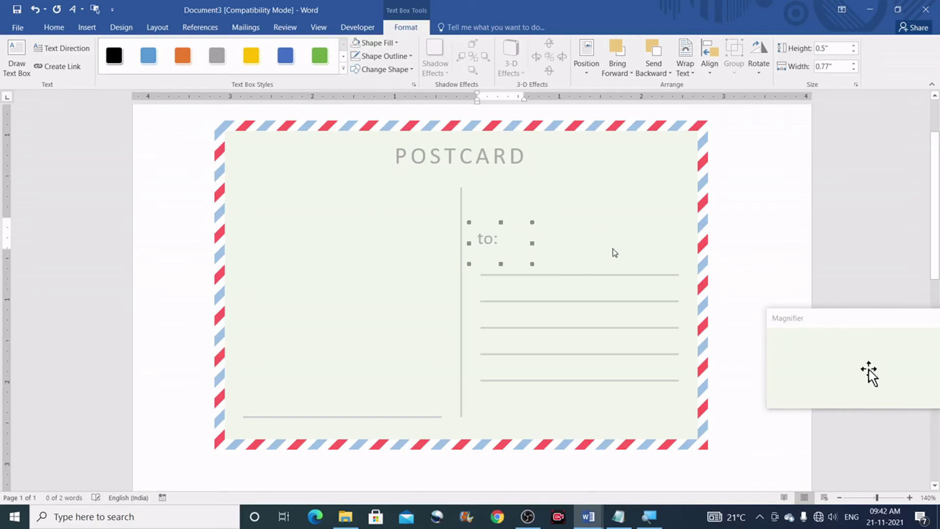
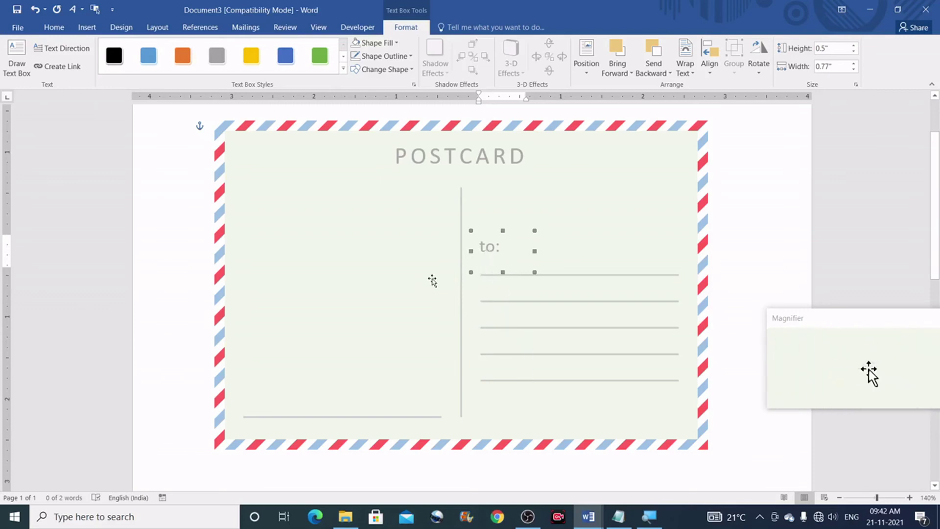
# Duplicate the "to:" text box and move the copy just above the single line in the postcard's lower-left area
pyautogui.click(493, 250)
pyautogui.click(498, 232)
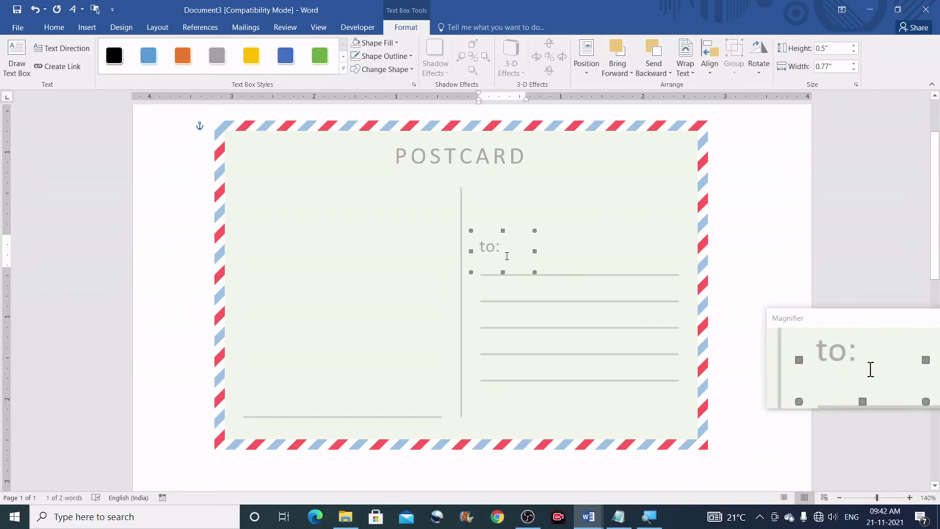
pyautogui.hotkey('ctrl', 'd')
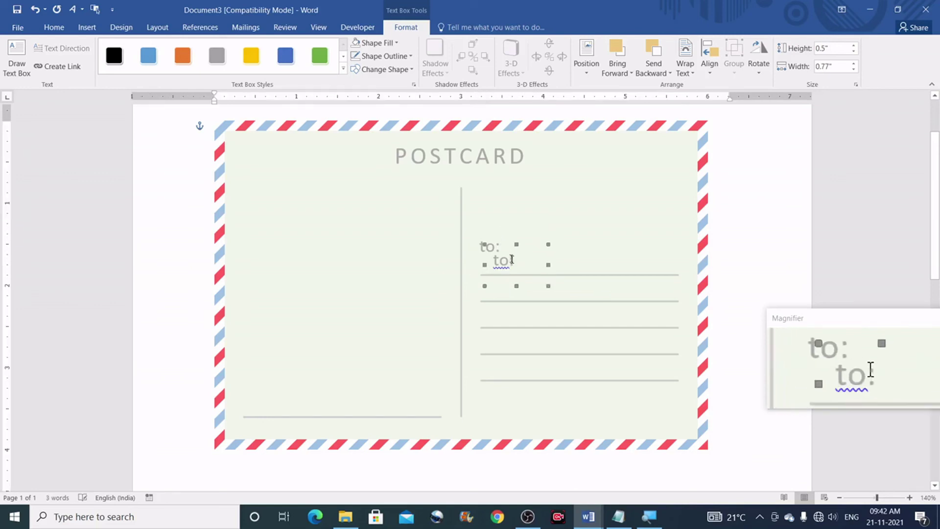
pyautogui.click(512, 261)
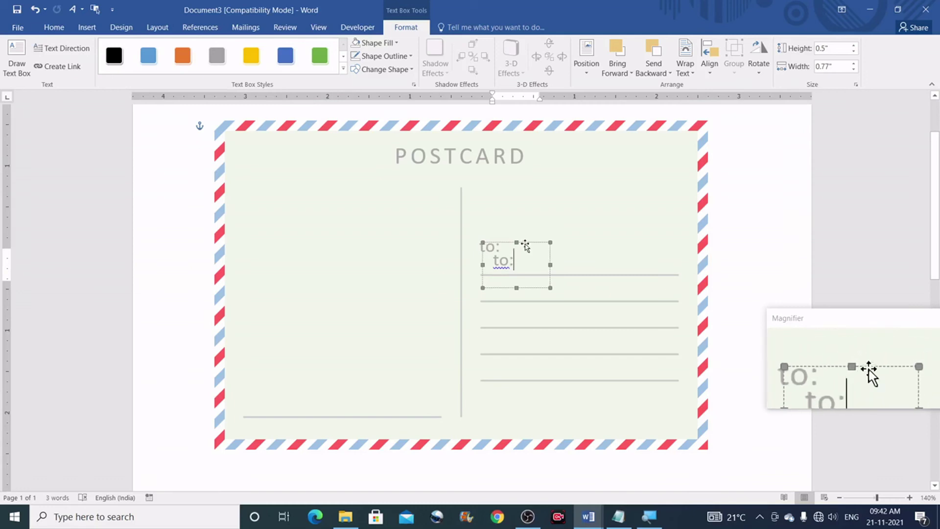
pyautogui.moveTo(521, 243); pyautogui.dragTo(289, 357)
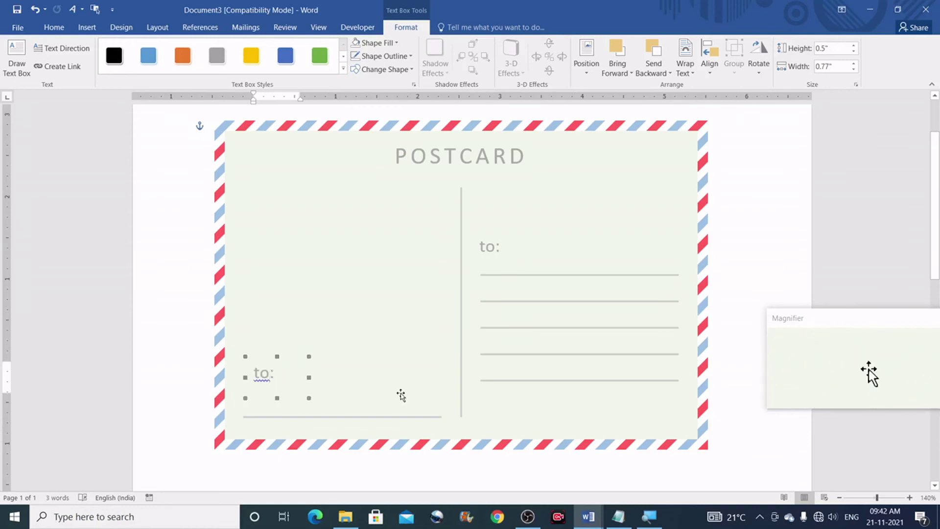
# Change the copied label's text to "from:"
pyautogui.press('BackSpace')
pyautogui.press('BackSpace')
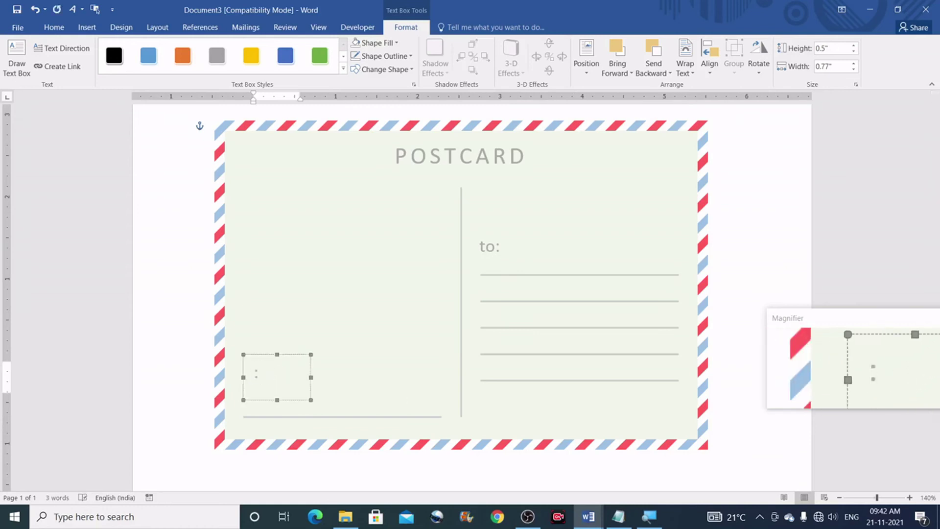
pyautogui.write('from')
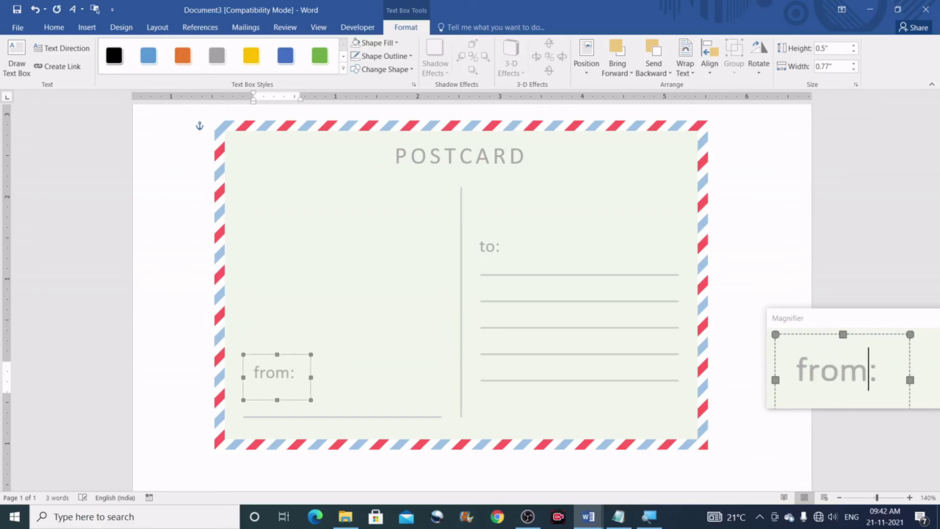
# Nudge the "from:" label left and down to align with the start of the line below it, and deselect it
pyautogui.click(264, 400)
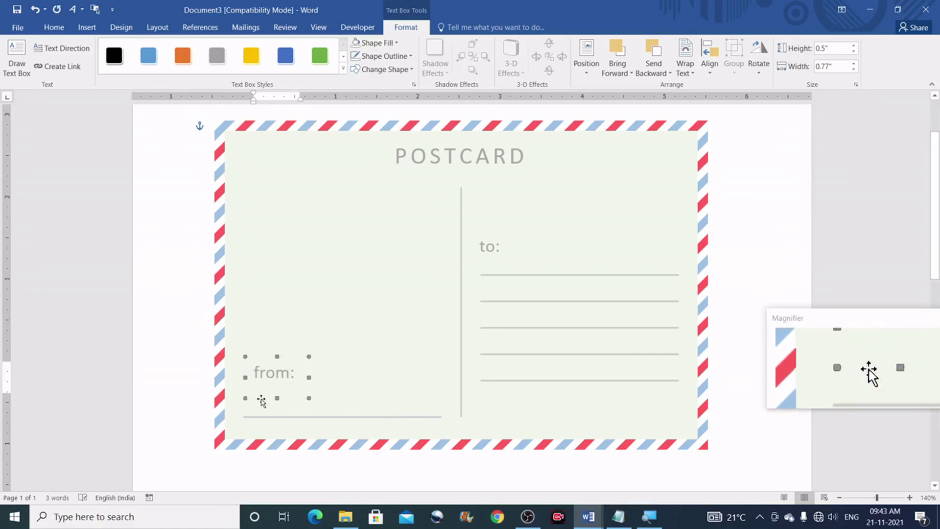
pyautogui.press('Left')
pyautogui.press('Left')
pyautogui.press('Down')
pyautogui.press('Down')
pyautogui.press('Down')
pyautogui.press('Down')
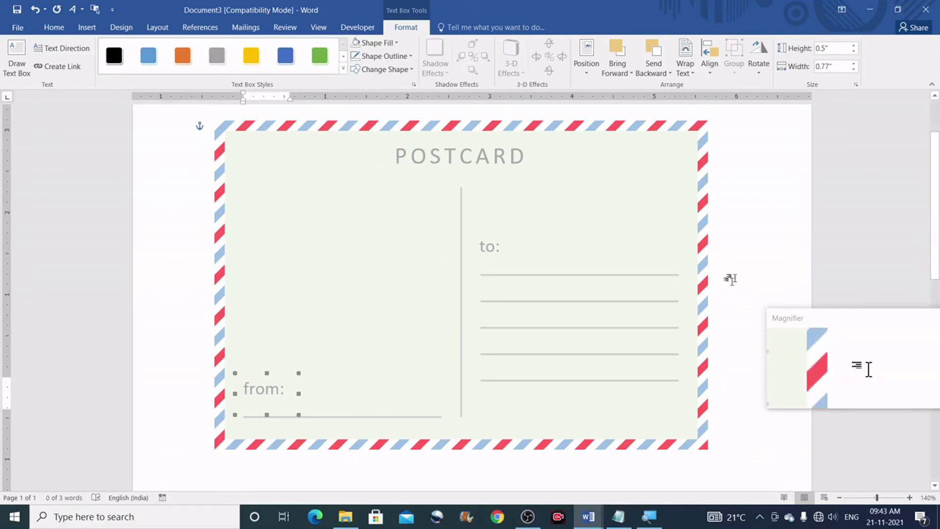
pyautogui.click(759, 209)
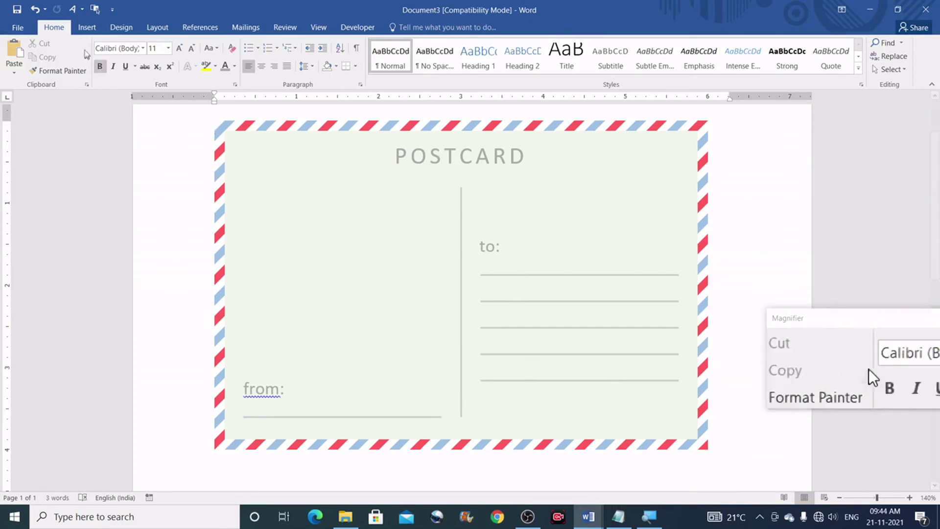
# Draw a rectangle about 1.1" high and 0.89" wide in the postcard's upper-right corner as a stamp area
pyautogui.click(87, 27)
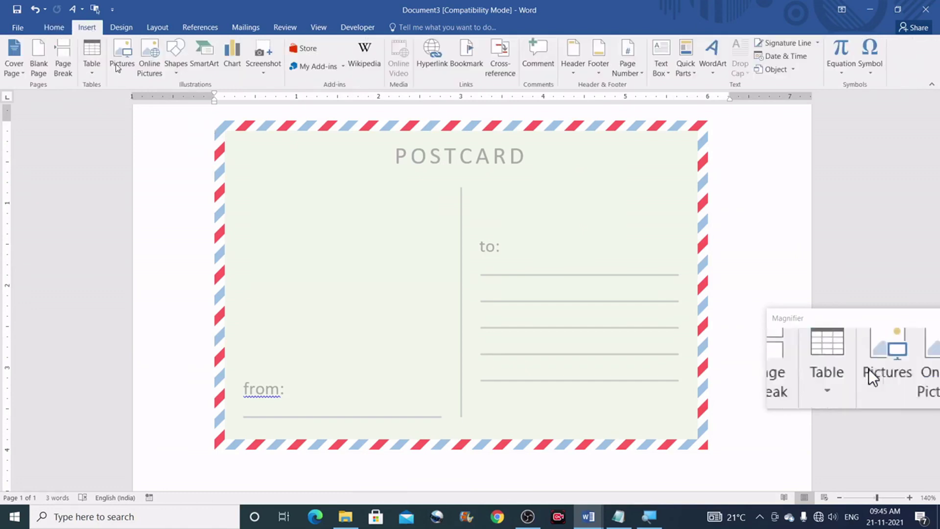
pyautogui.click(177, 74)
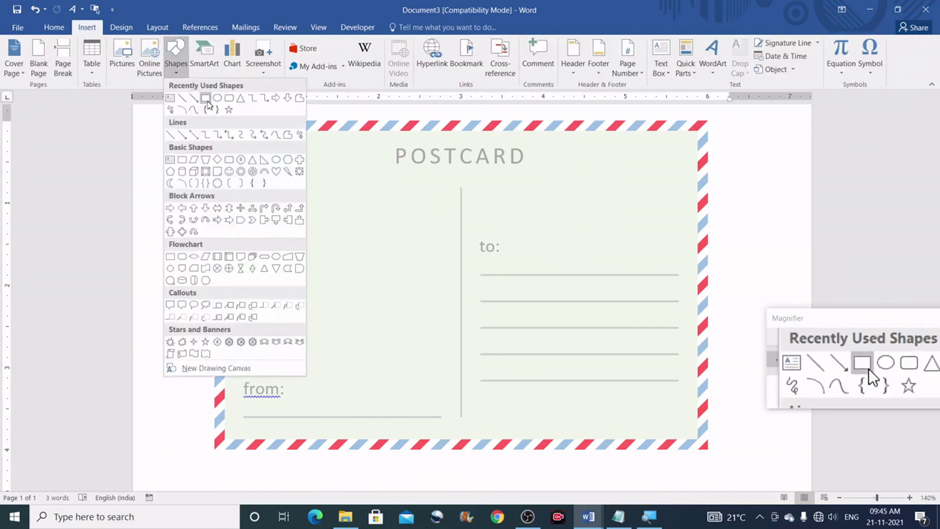
pyautogui.click(205, 101)
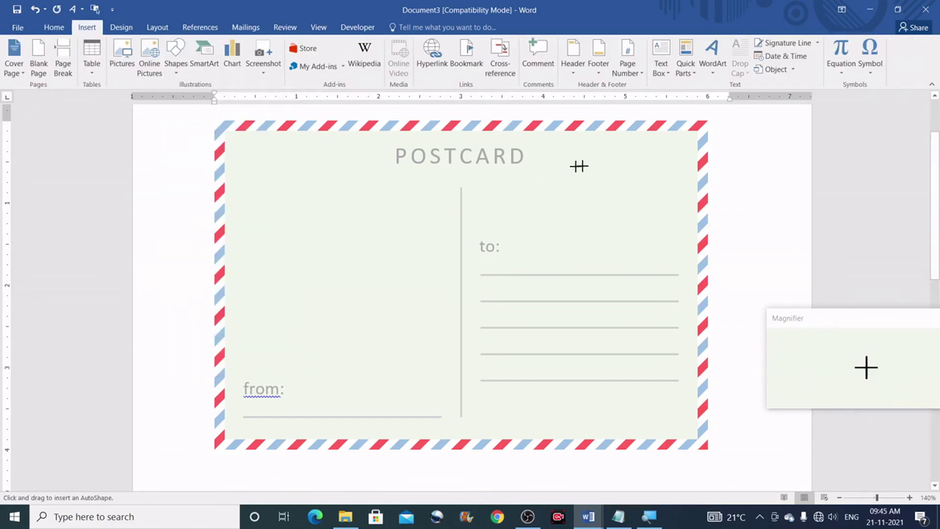
pyautogui.moveTo(597, 154); pyautogui.dragTo(672, 243)
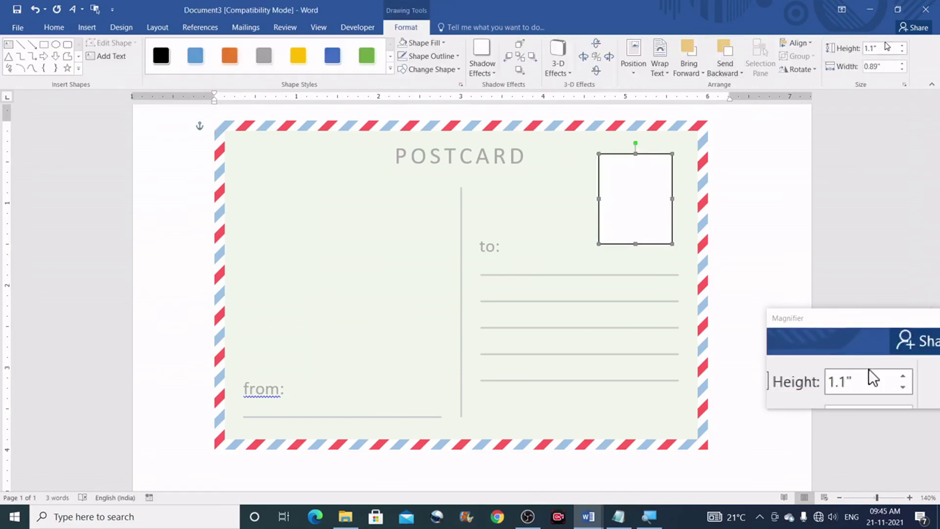
# Set the stamp rectangle's height to 1.25" and width to 0.95", and nudge it slightly upward
pyautogui.click(882, 46)
pyautogui.write('1.25')
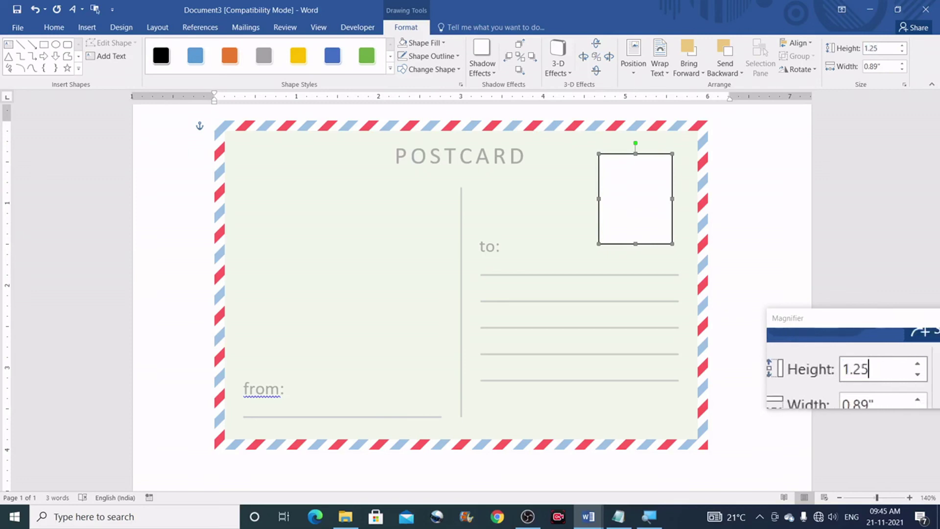
pyautogui.click(884, 66)
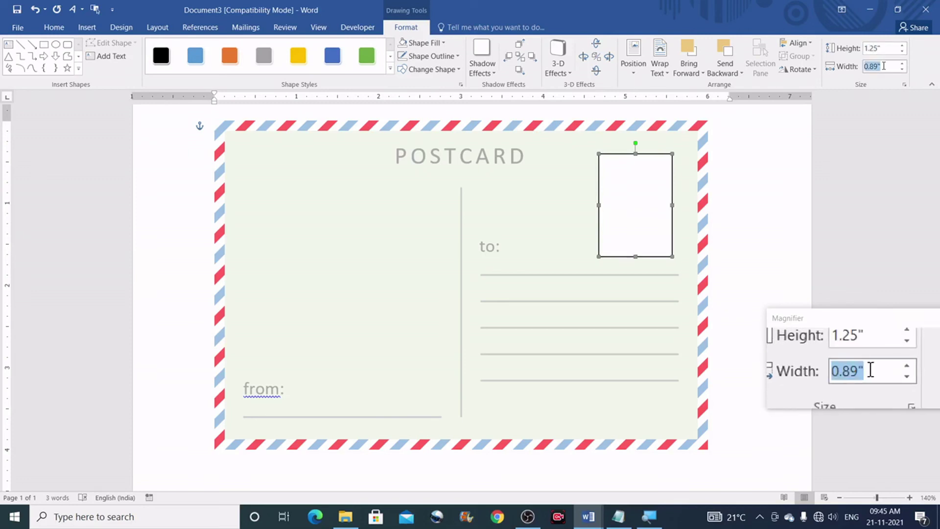
pyautogui.write('.95')
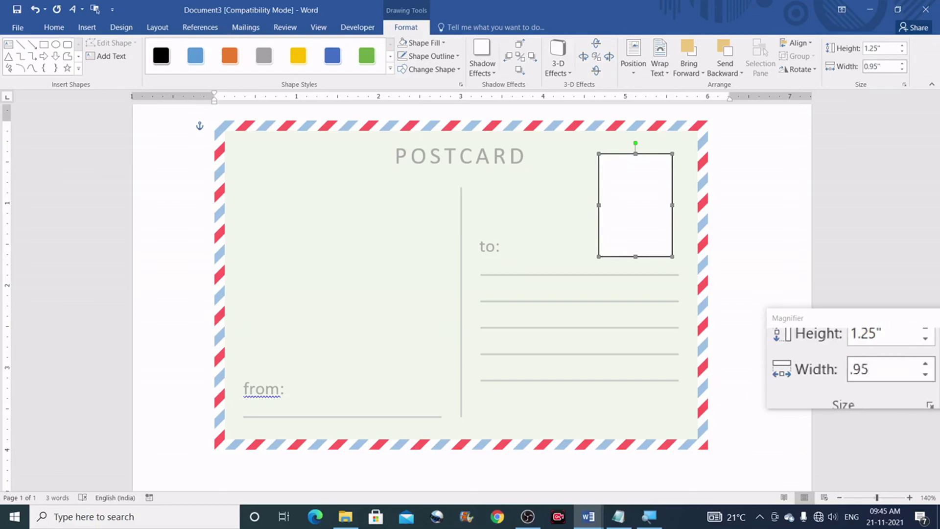
pyautogui.press('Return')
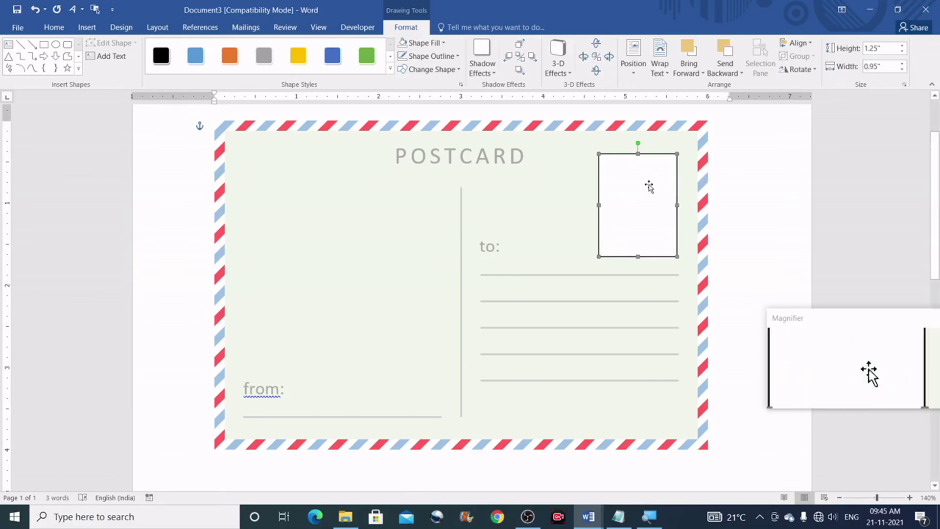
pyautogui.hotkey('ctrl', 'Up')
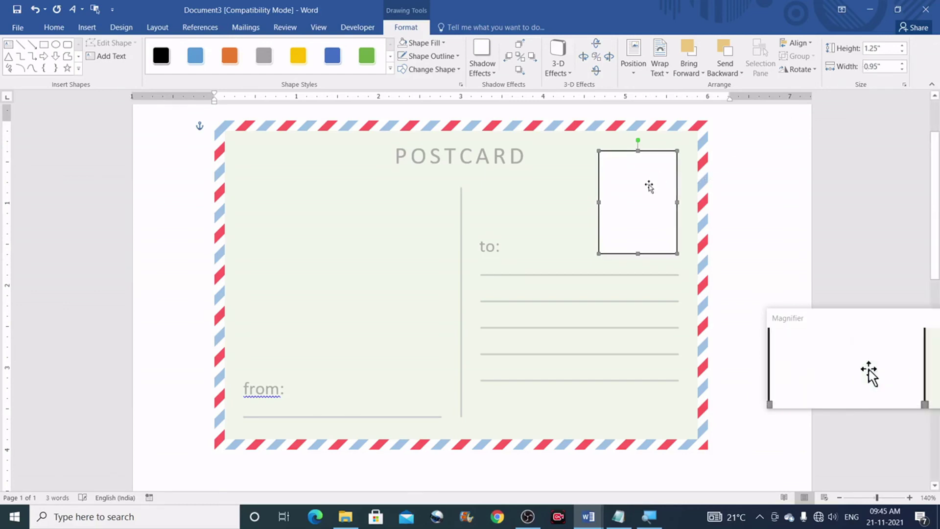
pyautogui.hotkey('ctrl', 'Down')
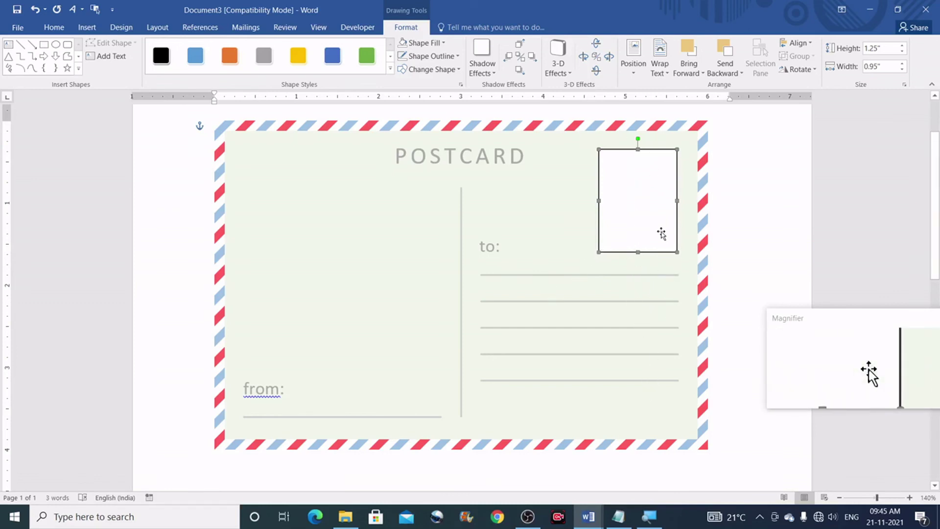
# Remove the stamp rectangle's fill and colour its outline light gray
pyautogui.click(439, 45)
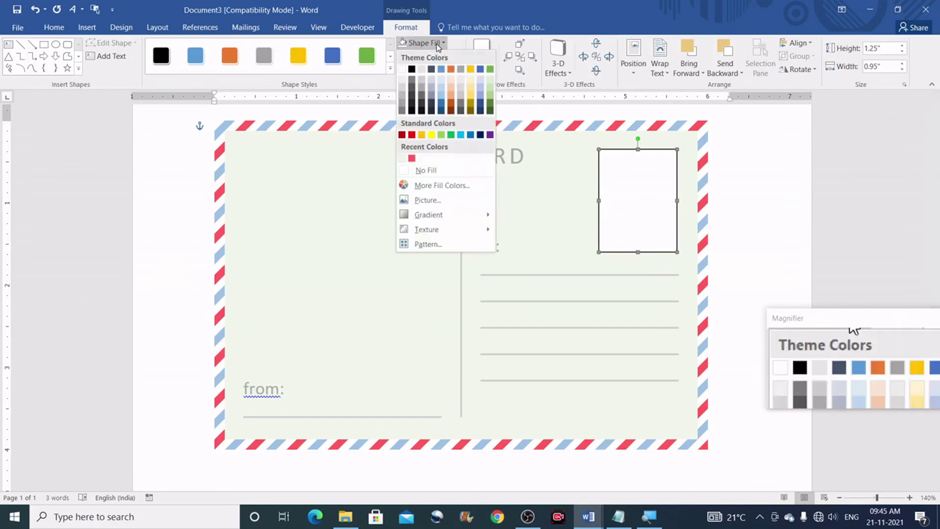
pyautogui.click(421, 170)
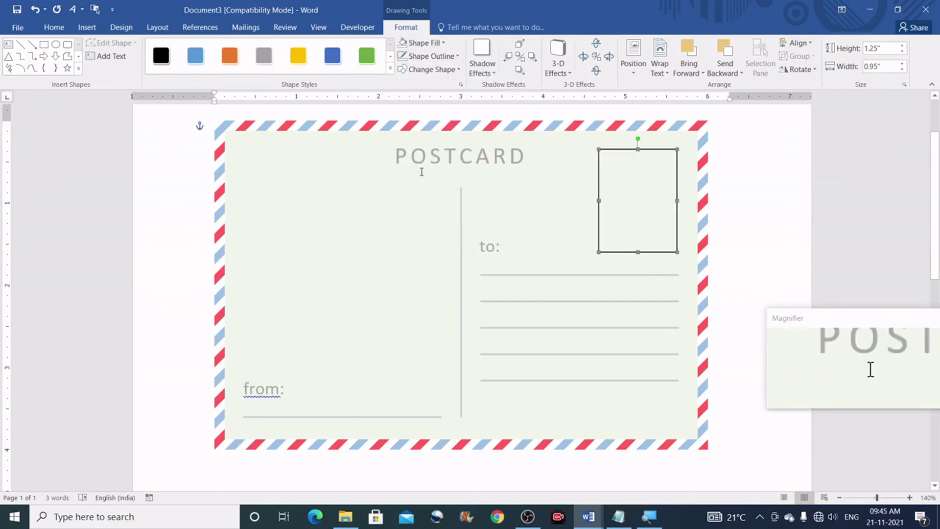
pyautogui.click(438, 57)
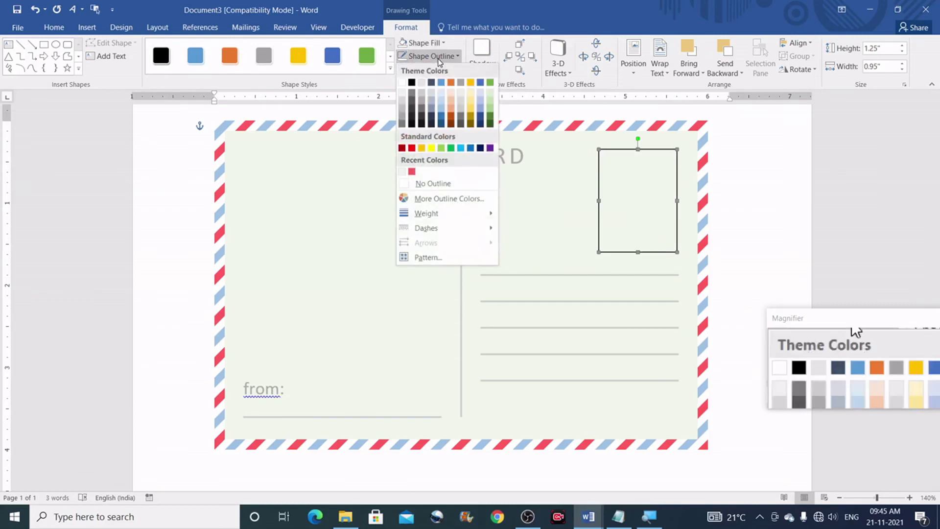
pyautogui.click(423, 94)
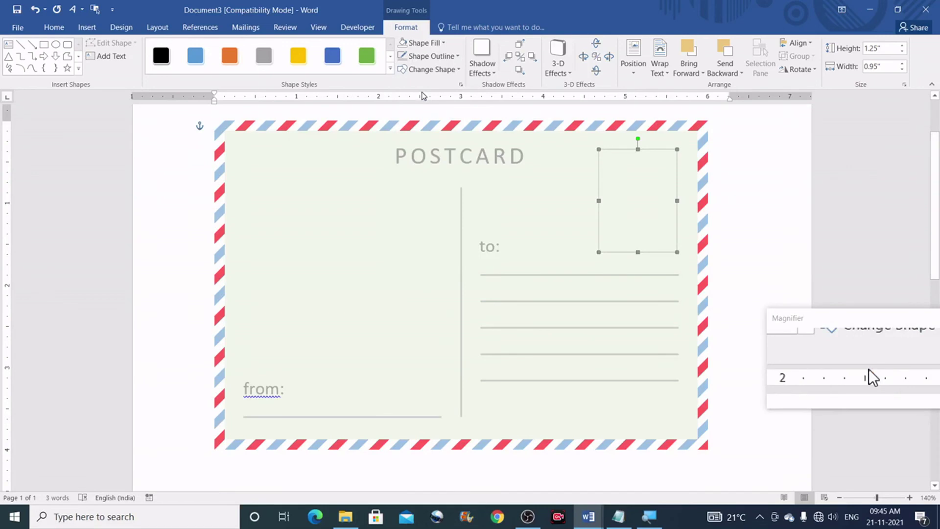
# Set the stamp rectangle's outline to a 2¼ pt weight with a dotted dash style, and deselect it
pyautogui.click(443, 59)
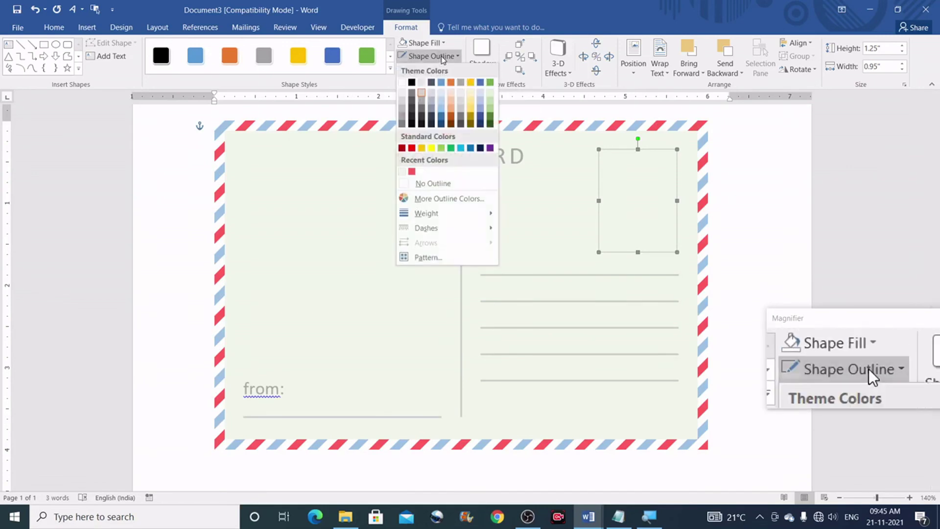
pyautogui.moveTo(437, 217)
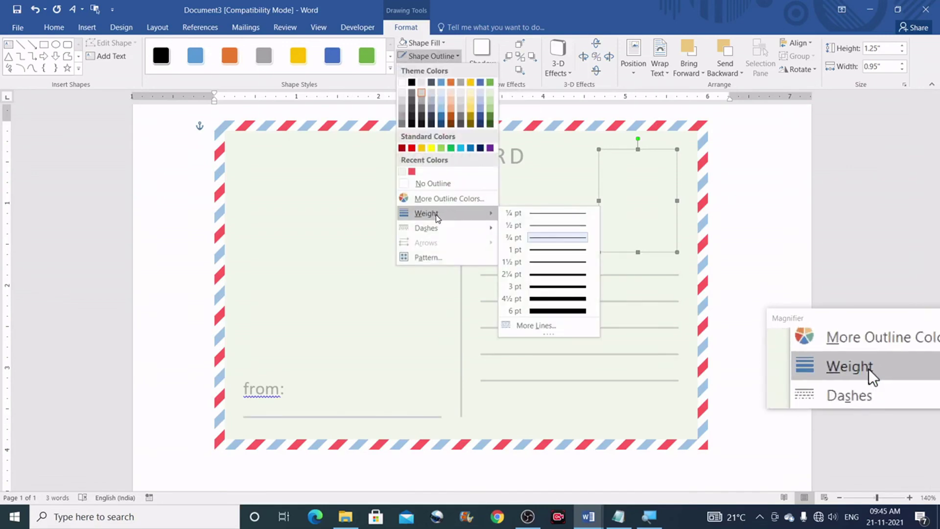
pyautogui.click(544, 276)
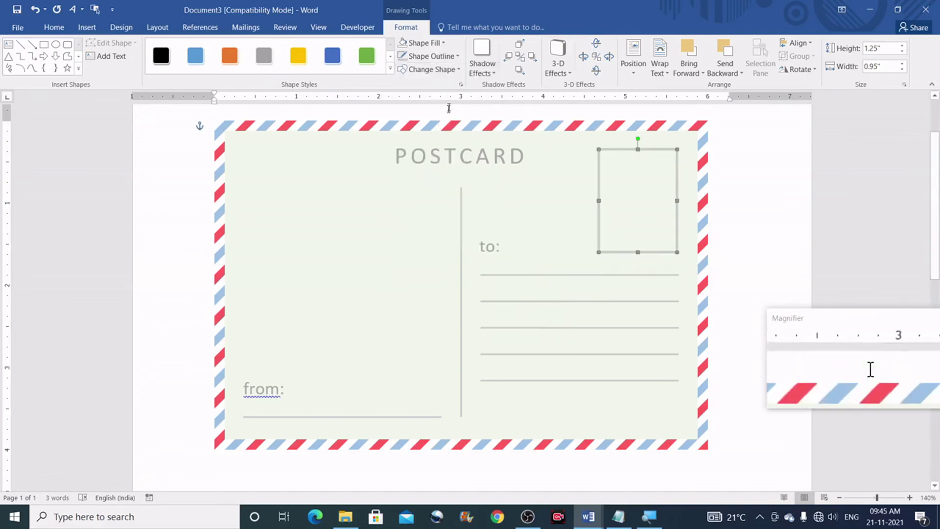
pyautogui.click(455, 58)
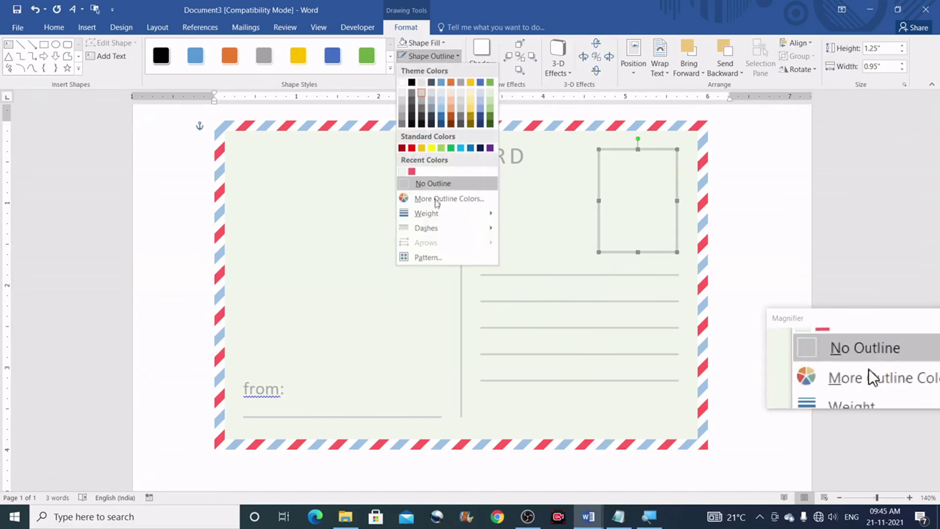
pyautogui.moveTo(437, 236)
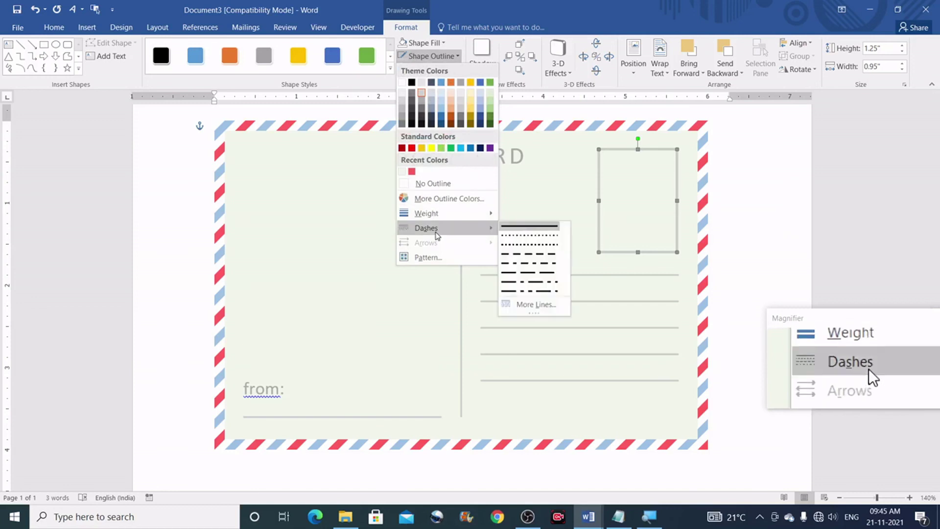
pyautogui.click(511, 240)
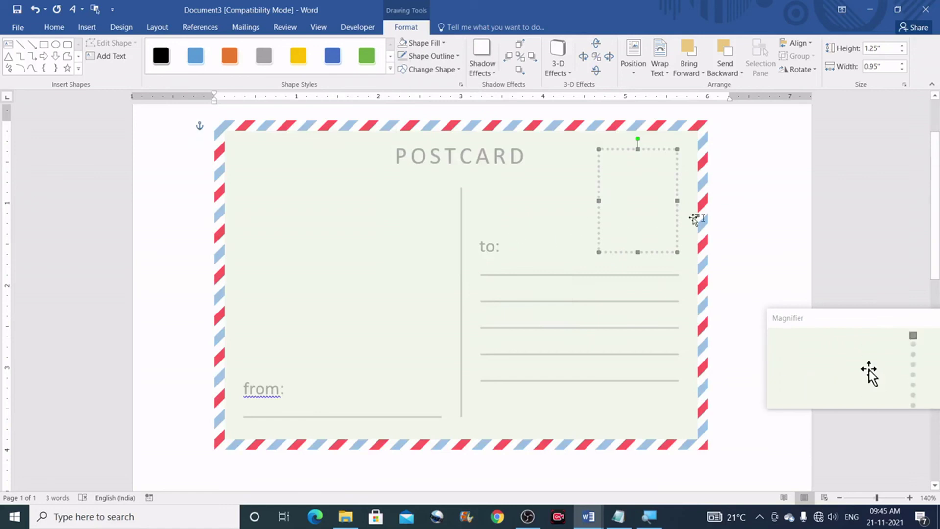
pyautogui.press('Escape')
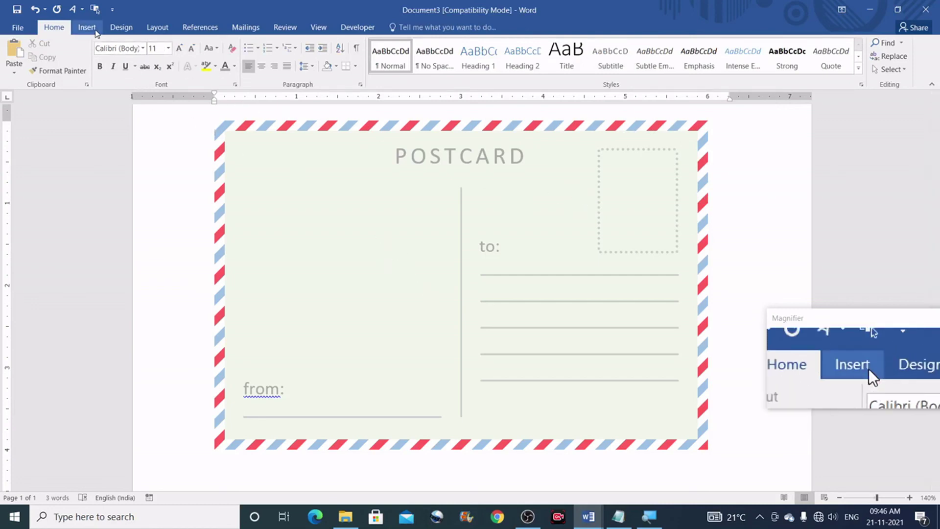
# Draw a wavy curve about 1.25" wide and 0.13" high above "to:", running into the stamp box, as a postmark line
pyautogui.click(91, 28)
pyautogui.click(176, 68)
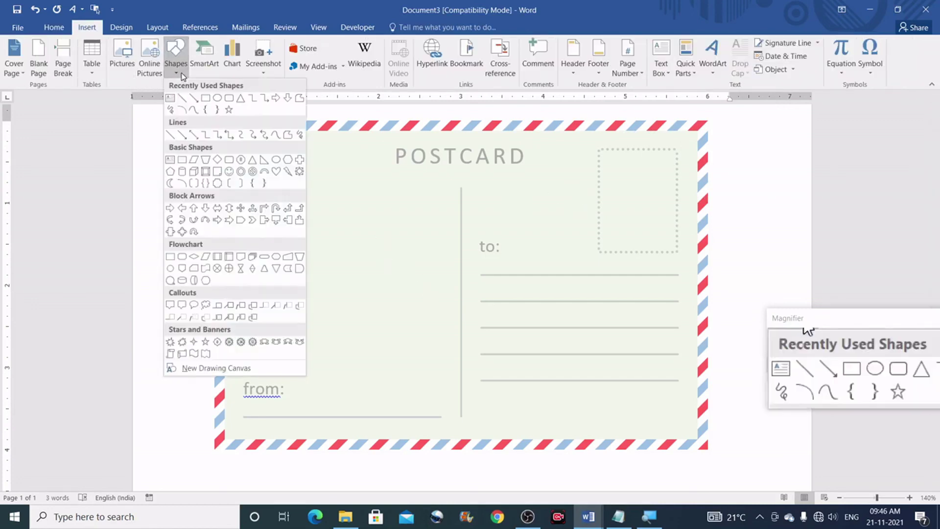
pyautogui.click(273, 133)
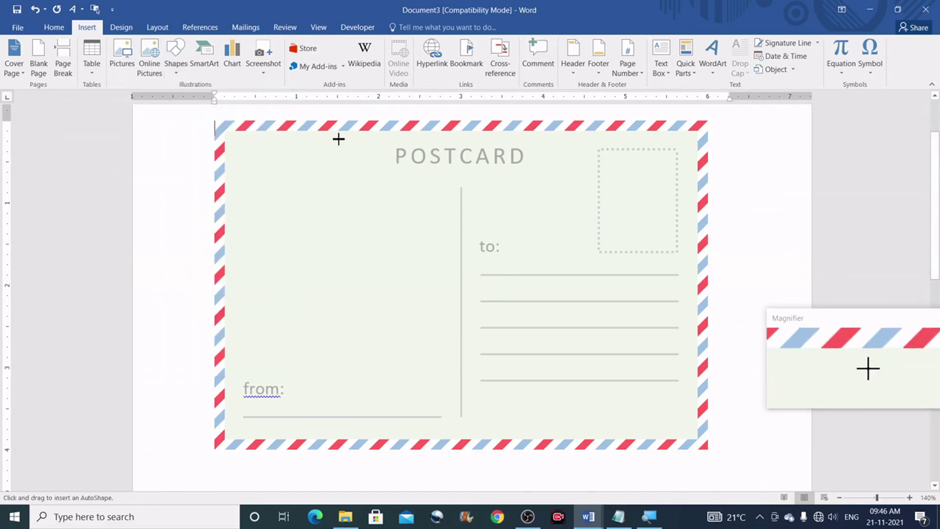
pyautogui.click(536, 185)
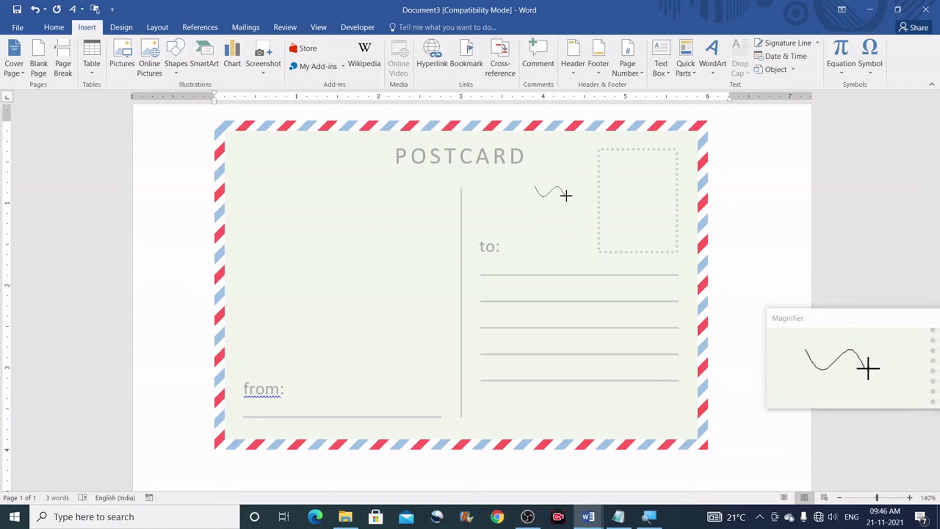
pyautogui.click(579, 186)
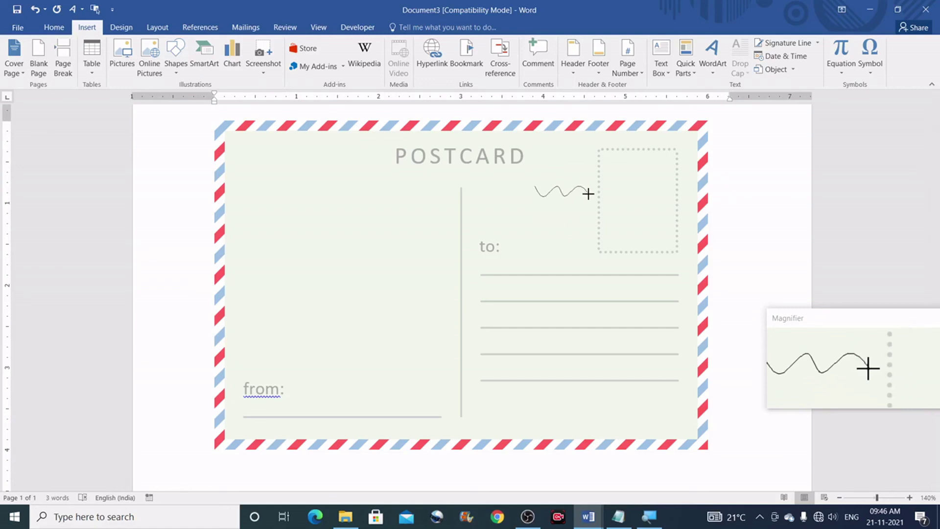
pyautogui.click(586, 194)
pyautogui.click(598, 186)
pyautogui.click(606, 195)
pyautogui.click(618, 186)
pyautogui.click(631, 194)
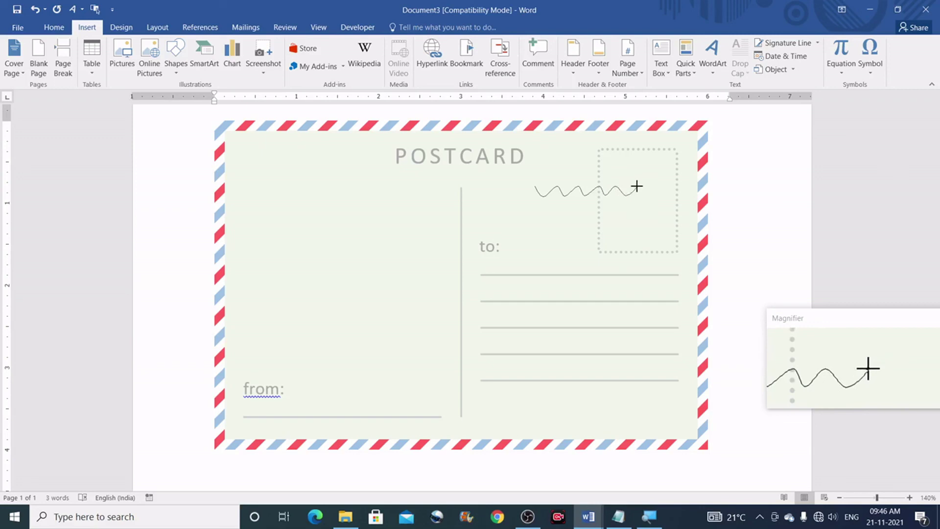
pyautogui.doubleClick(637, 186)
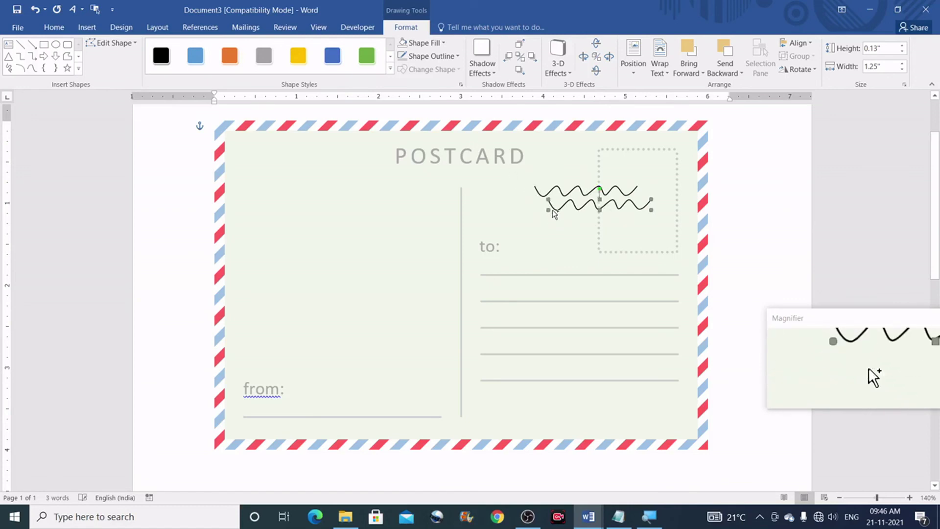
# Nudge the copied wave left under the original and duplicate it twice more to make a stack of four waves
pyautogui.press('Left')
pyautogui.press('Left')
pyautogui.press('Left')
pyautogui.press('Left')
pyautogui.press('Left')
pyautogui.press('Left')
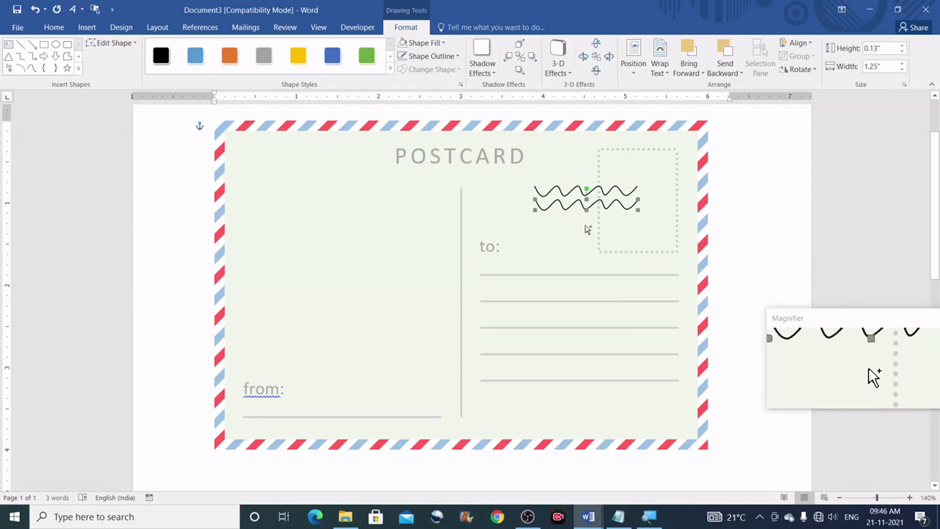
pyautogui.hotkey('ctrl', 'd')
pyautogui.hotkey('ctrl', 'd')
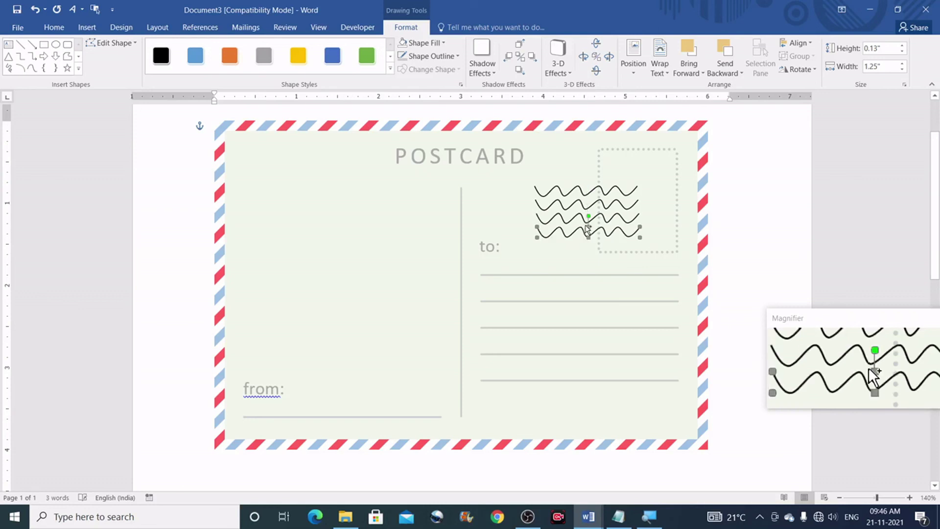
# Nudge the first wave slightly down and the last wave slightly up to tighten the stack
pyautogui.click(605, 192)
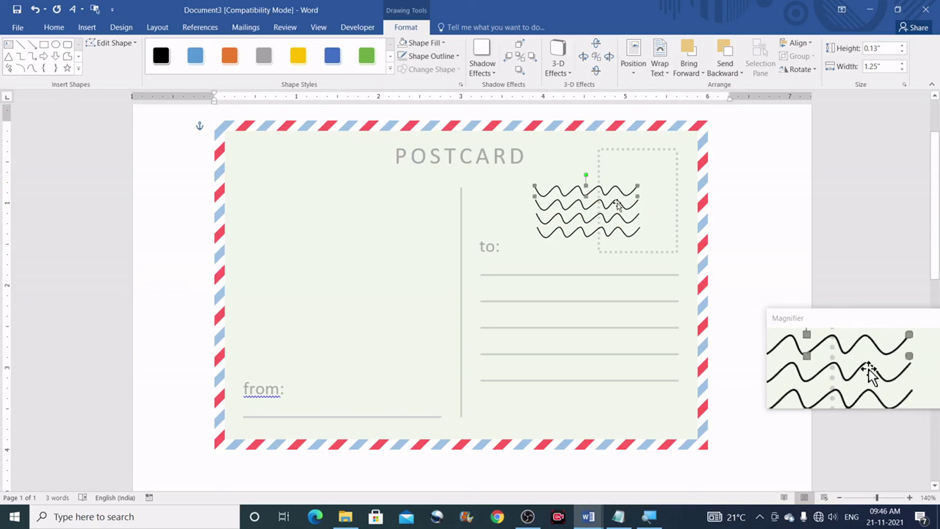
pyautogui.press('Down')
pyautogui.press('Down')
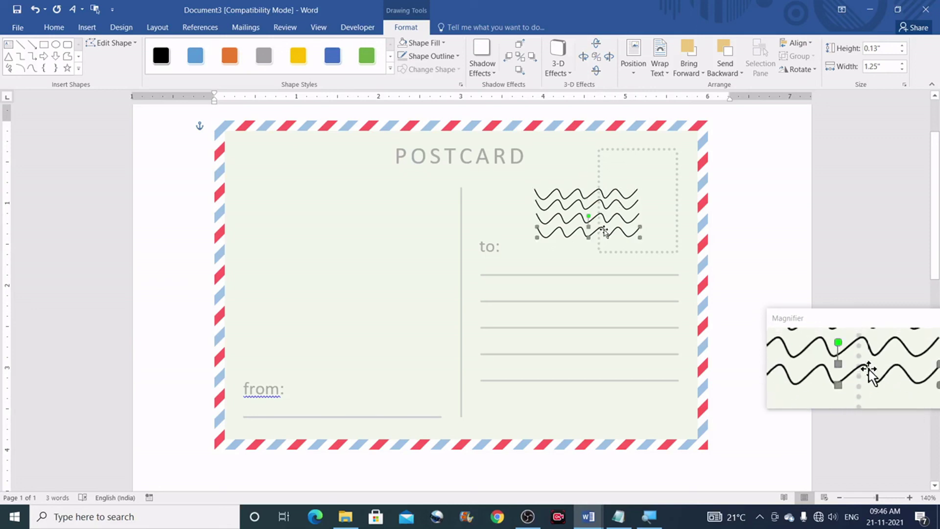
pyautogui.press('Up')
pyautogui.press('Up')
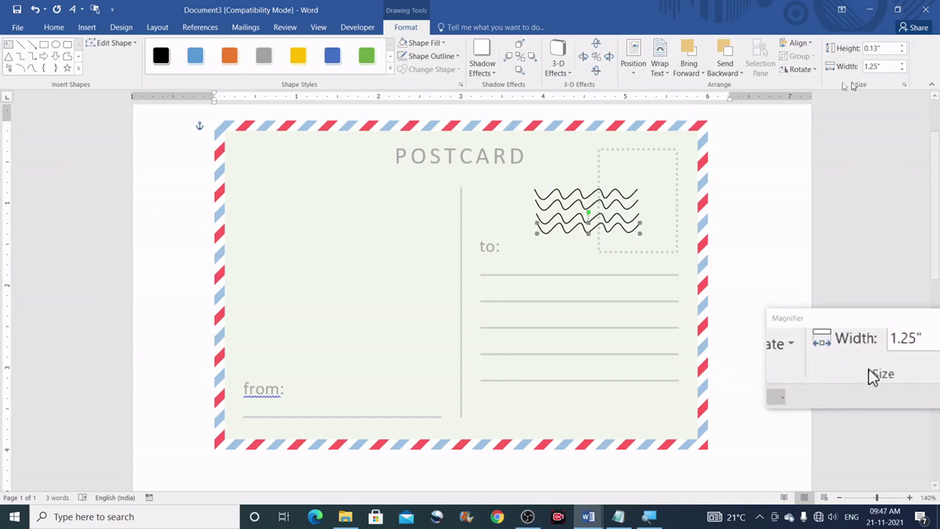
# Select all four wavy lines together and align them along their right edges
pyautogui.click(54, 27)
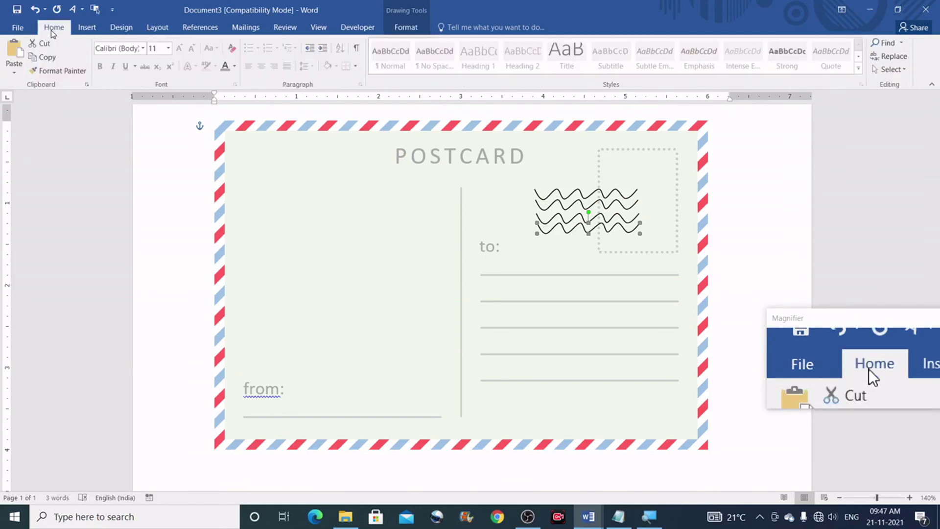
pyautogui.click(891, 69)
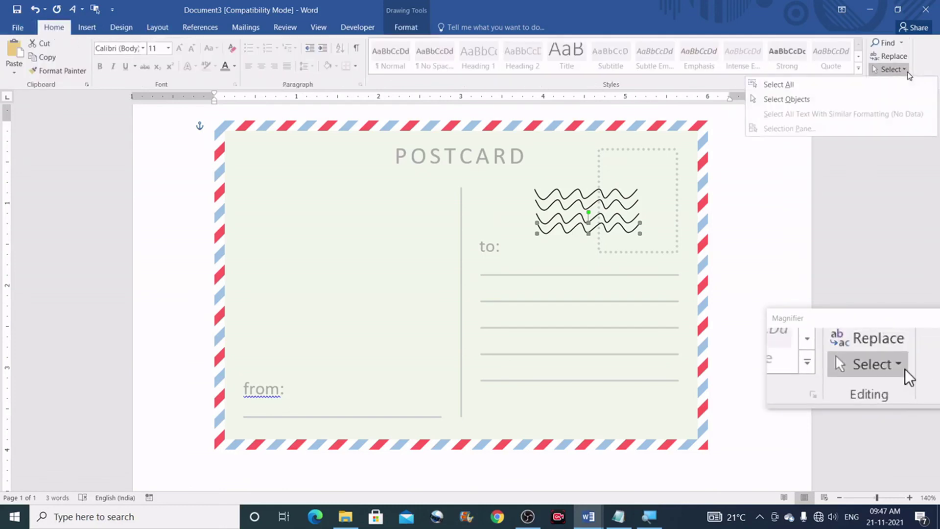
pyautogui.click(821, 98)
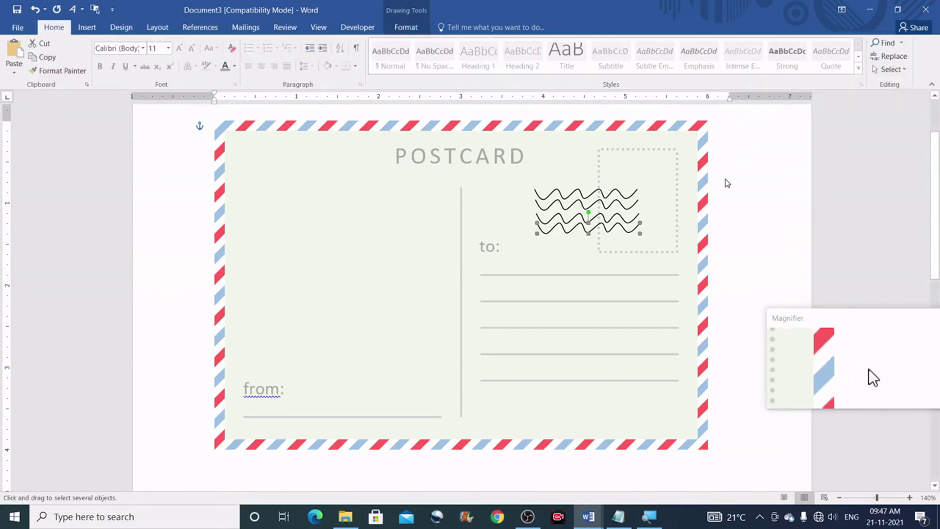
pyautogui.moveTo(729, 180)
pyautogui.mouseDown()
pyautogui.moveTo(516, 211)
pyautogui.moveTo(510, 243)
pyautogui.mouseUp()
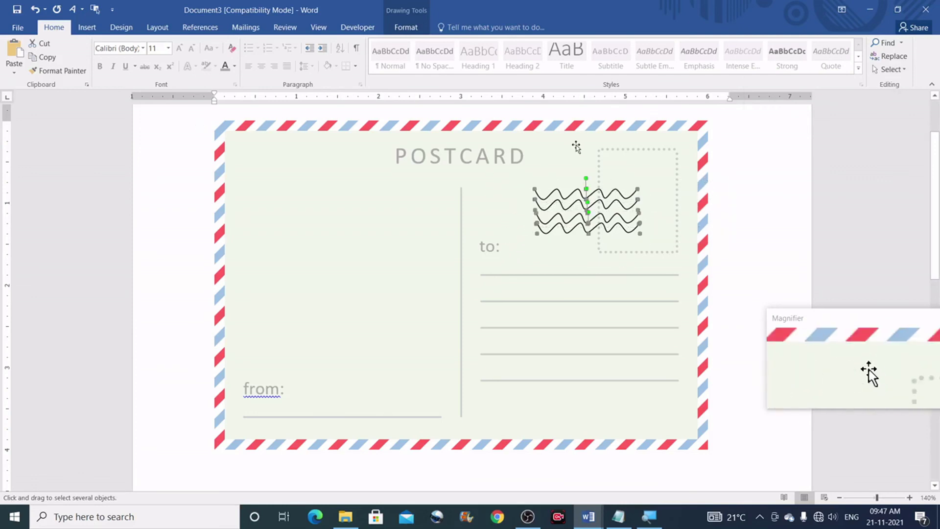
pyautogui.click(406, 28)
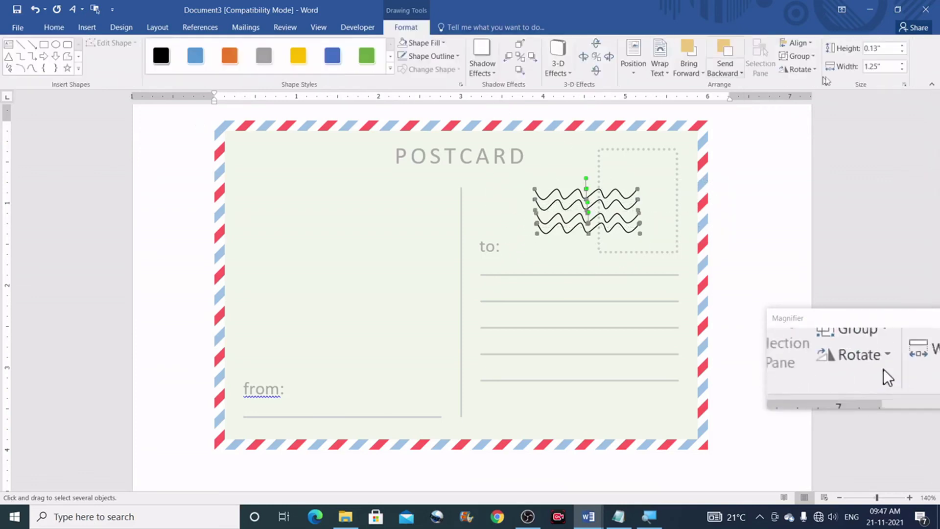
pyautogui.click(803, 43)
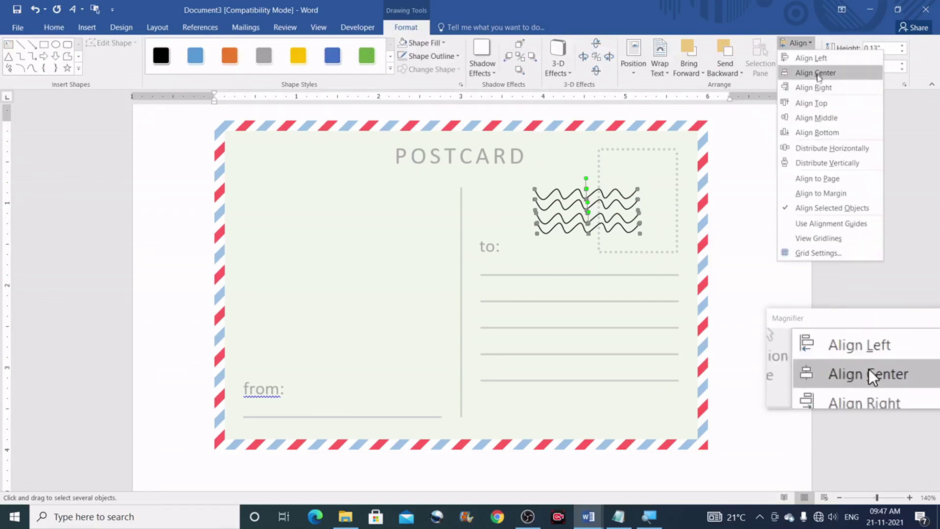
pyautogui.click(820, 89)
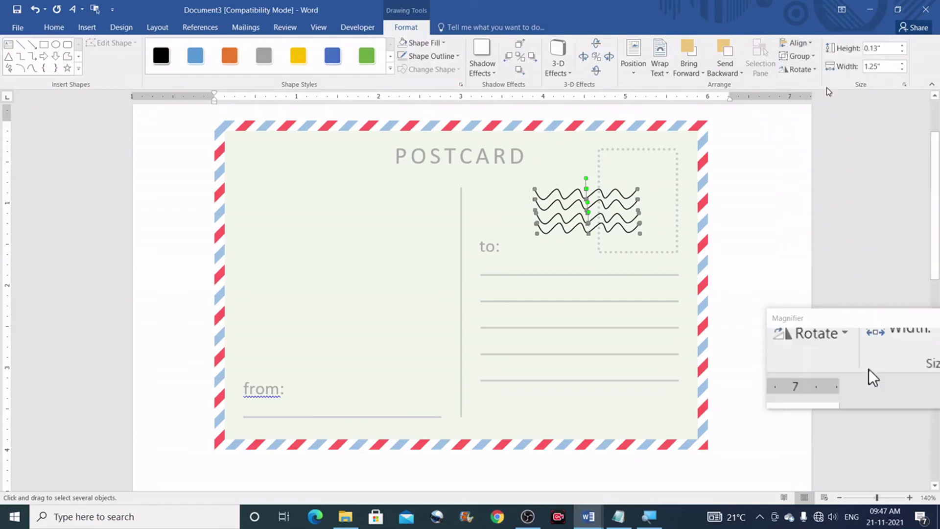
# Distribute the four wavy lines vertically and group them into one object
pyautogui.click(808, 45)
pyautogui.click(839, 166)
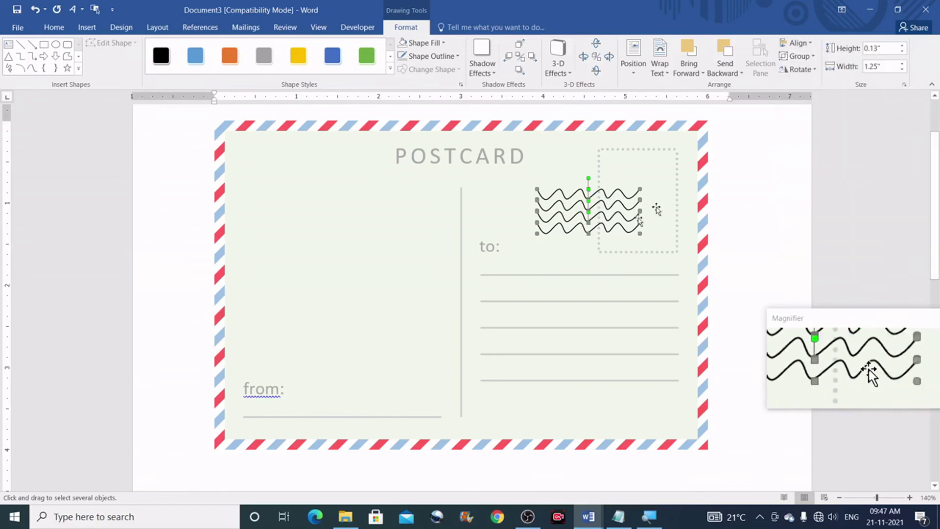
pyautogui.click(797, 56)
pyautogui.click(814, 73)
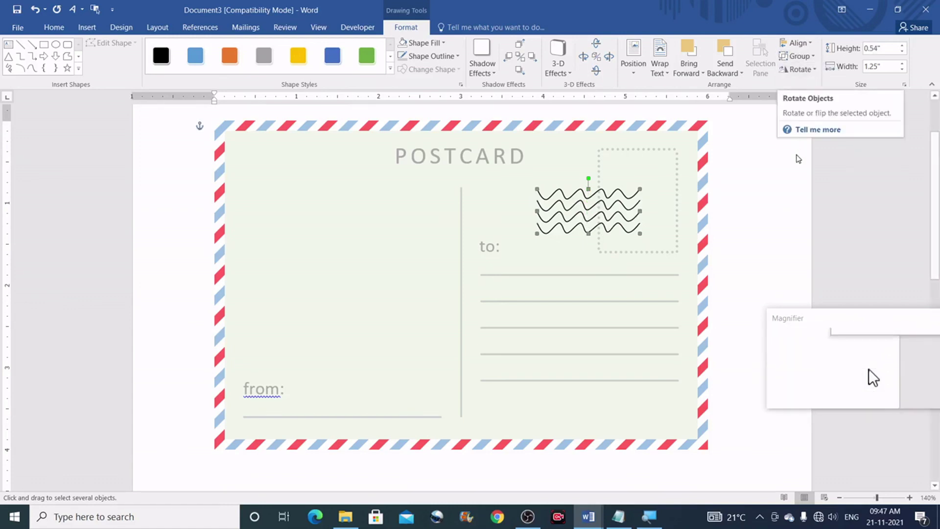